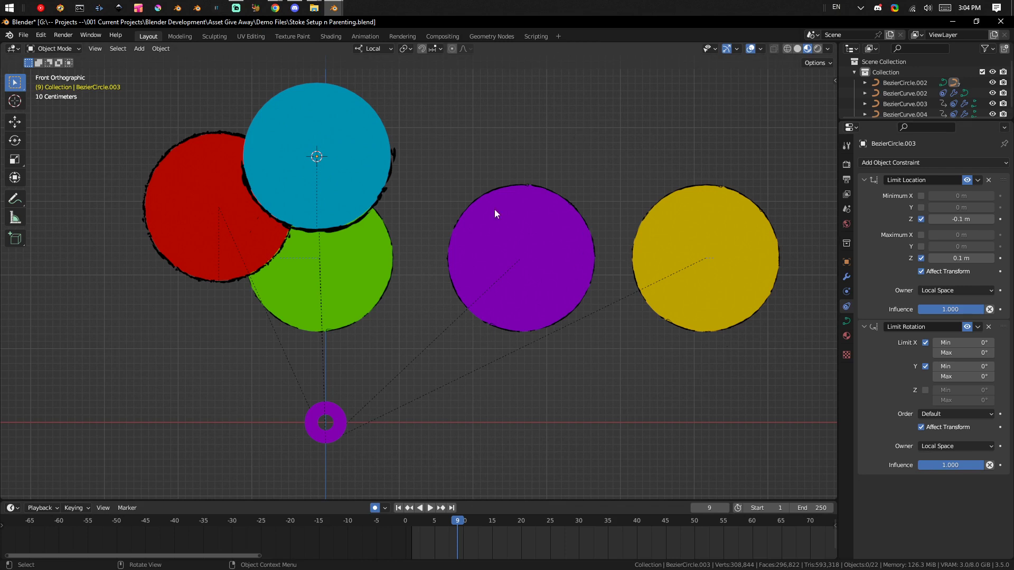
Examine the object constraints and curve shape settings of the blue circle and its black outline stroke.
{"action": "left_click", "coordinate": [544, 247]}
{"action": "left_click", "coordinate": [401, 150]}
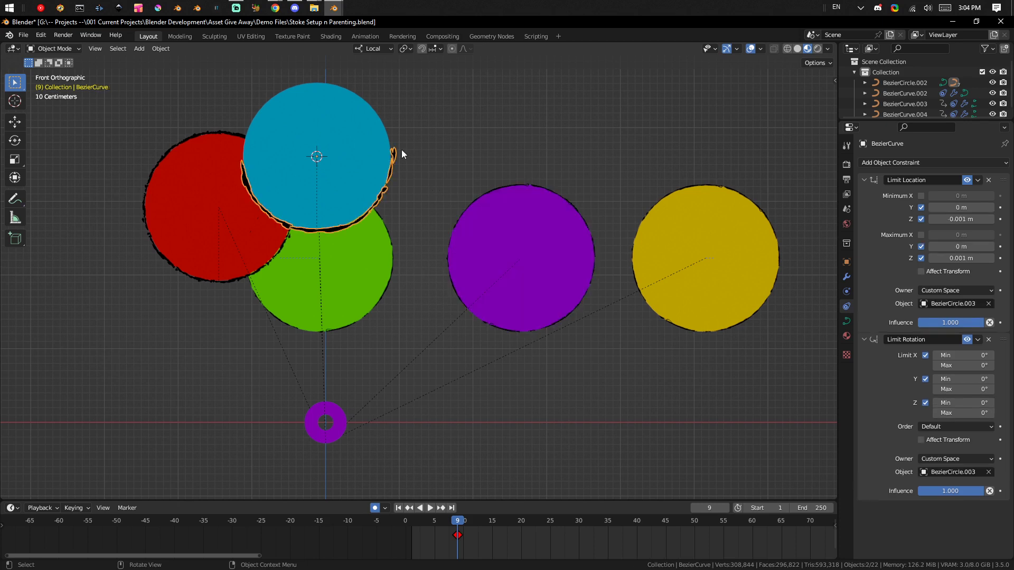
{"action": "left_click", "coordinate": [368, 112]}
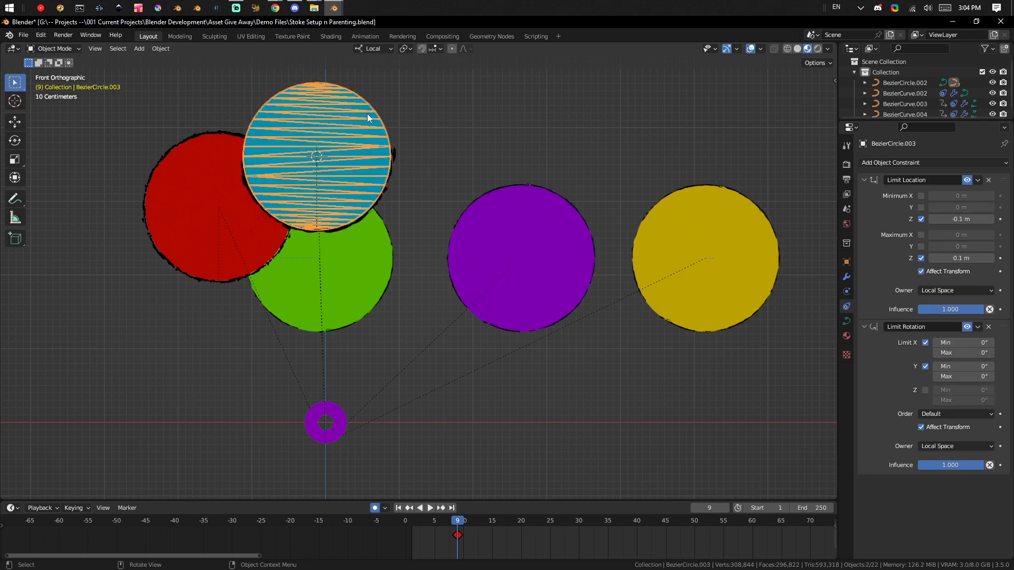
{"action": "left_click", "coordinate": [846, 321]}
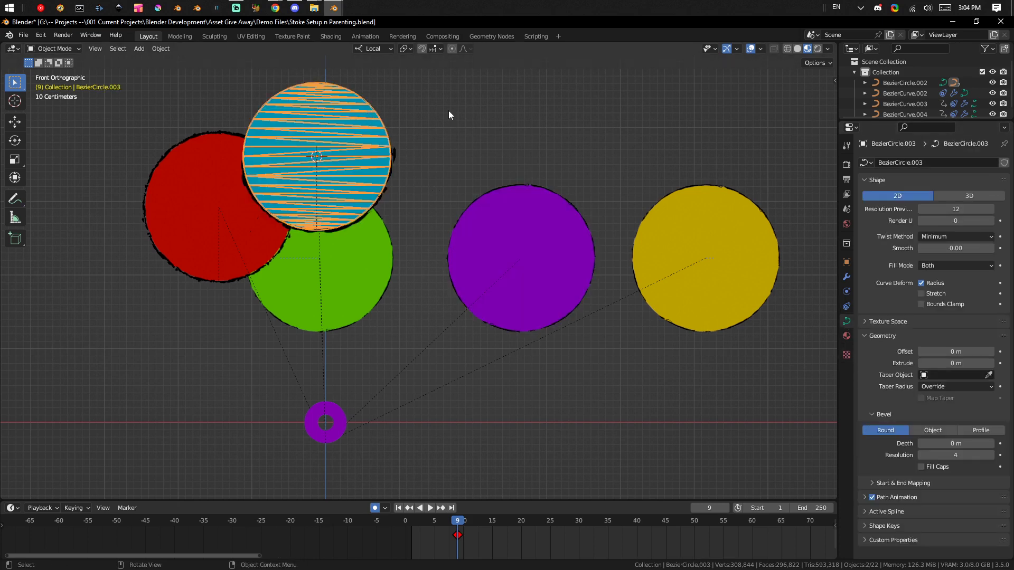
{"action": "left_click", "coordinate": [384, 103]}
{"action": "left_click", "coordinate": [366, 132]}
{"action": "left_click", "coordinate": [393, 160]}
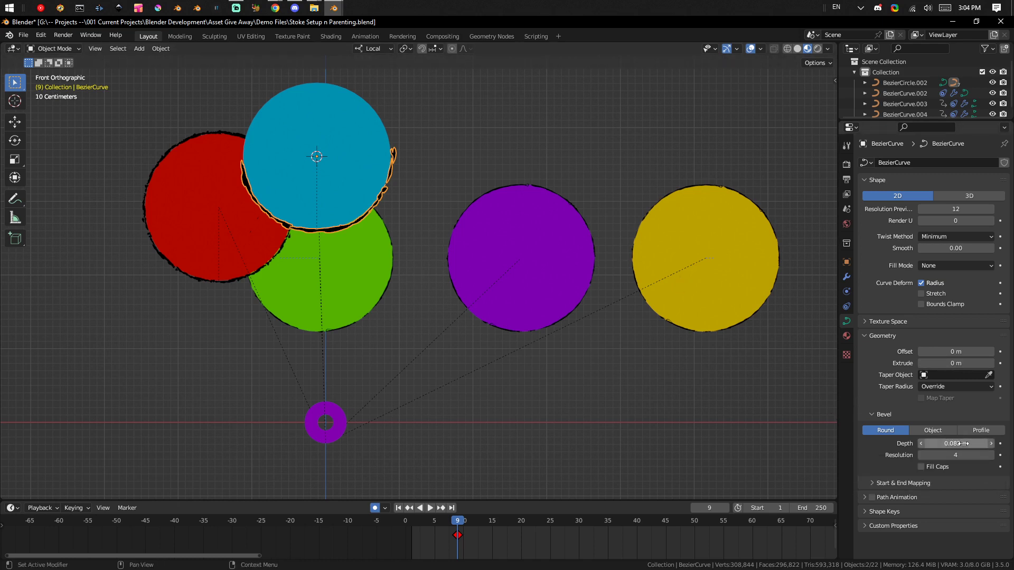
Set the X scale of the blue circle's outline stroke to 1.
{"action": "key", "text": "n"}
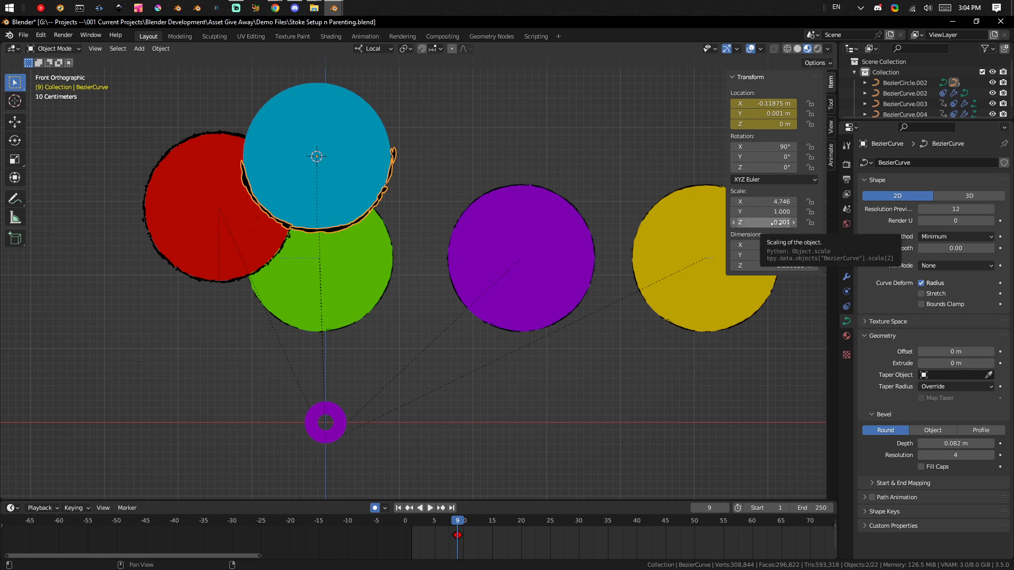
{"action": "left_click_drag", "start_coordinate": [781, 211], "coordinate": [787, 201]}
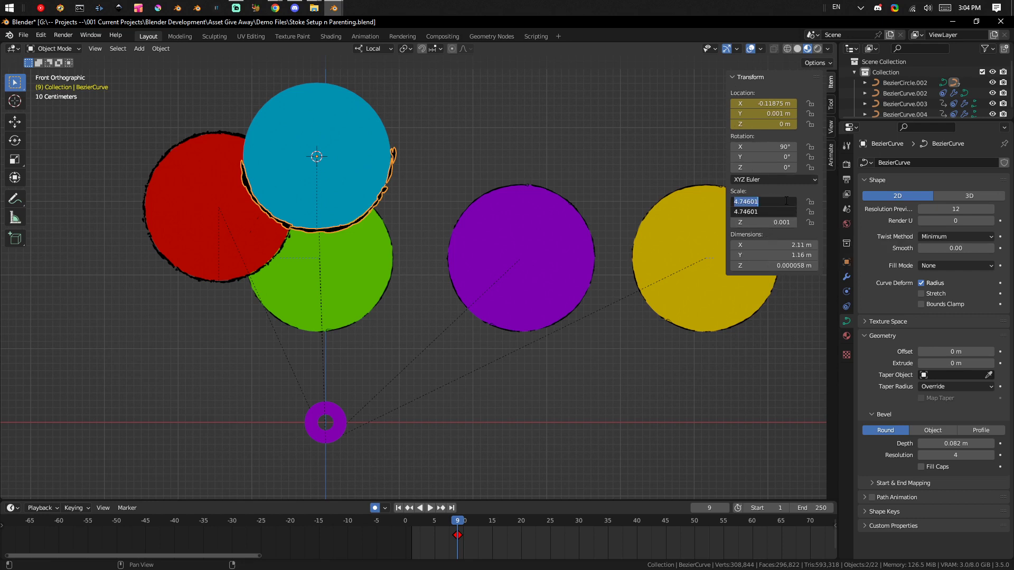
{"action": "type", "text": "1"}
{"action": "key", "text": "Return"}
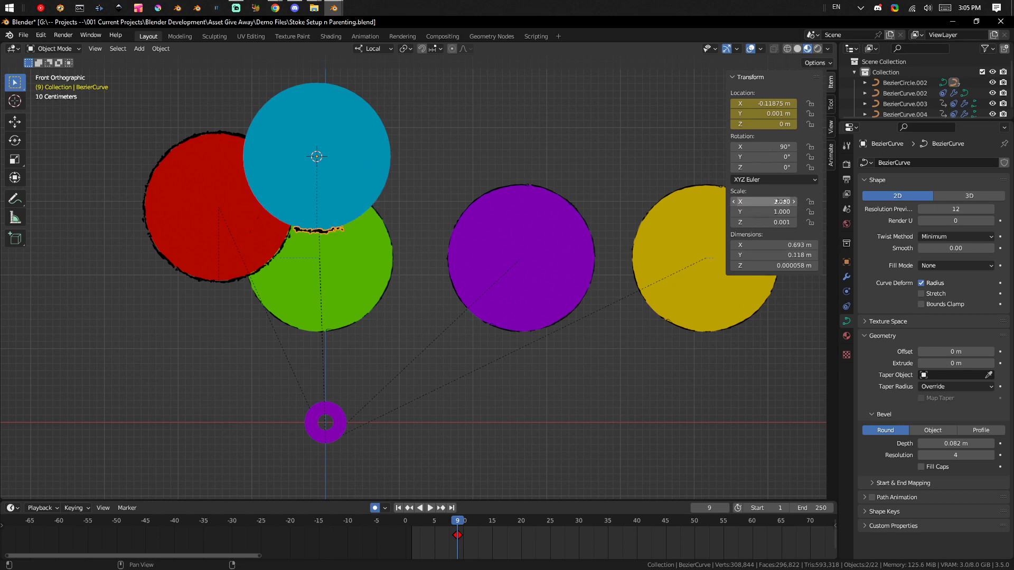
Stretch all the outline stroke's points in Edit Mode along local X by a factor of about 4.325, returning to Object Mode.
{"action": "key", "text": "ctrl+Tab"}
{"action": "left_click", "coordinate": [441, 214]}
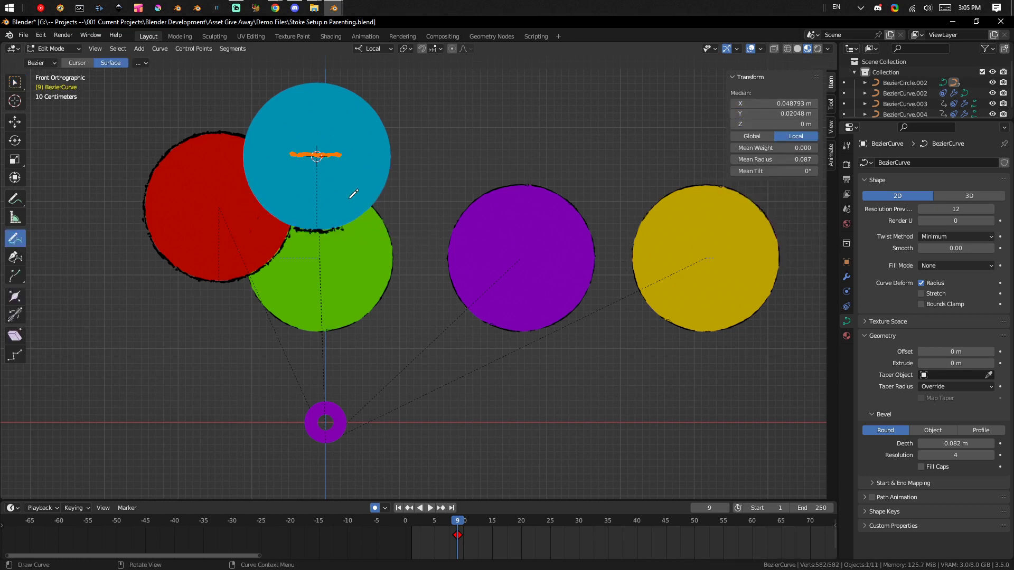
{"action": "mouse_move", "coordinate": [350, 192]}
{"action": "middle_mouse_down"}
{"action": "mouse_move", "coordinate": [421, 195]}
{"action": "mouse_move", "coordinate": [341, 197]}
{"action": "middle_mouse_up"}
{"action": "key", "text": "s"}
{"action": "key", "text": "x"}
{"action": "key", "text": "x"}
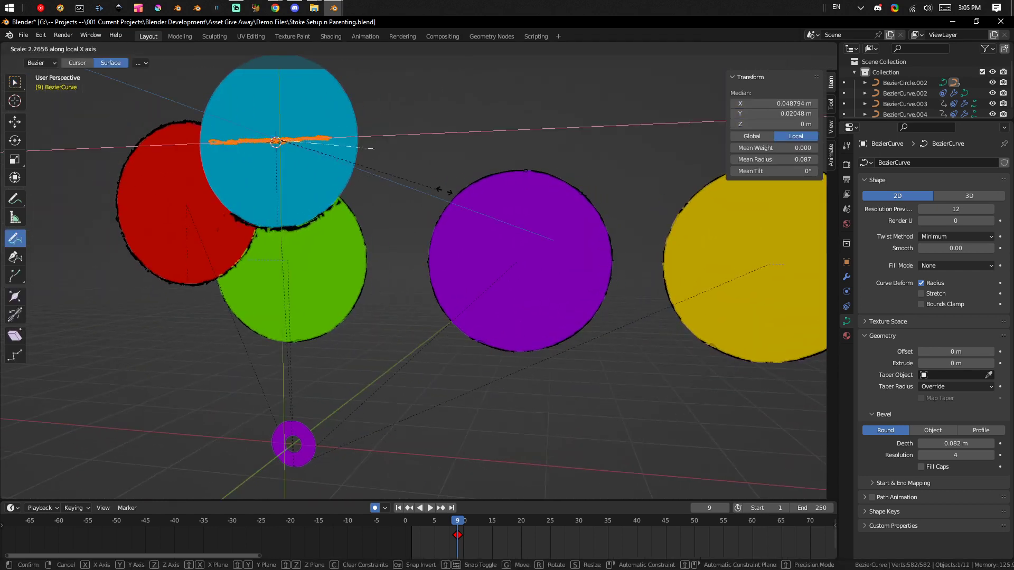
{"action": "left_click", "coordinate": [593, 182]}
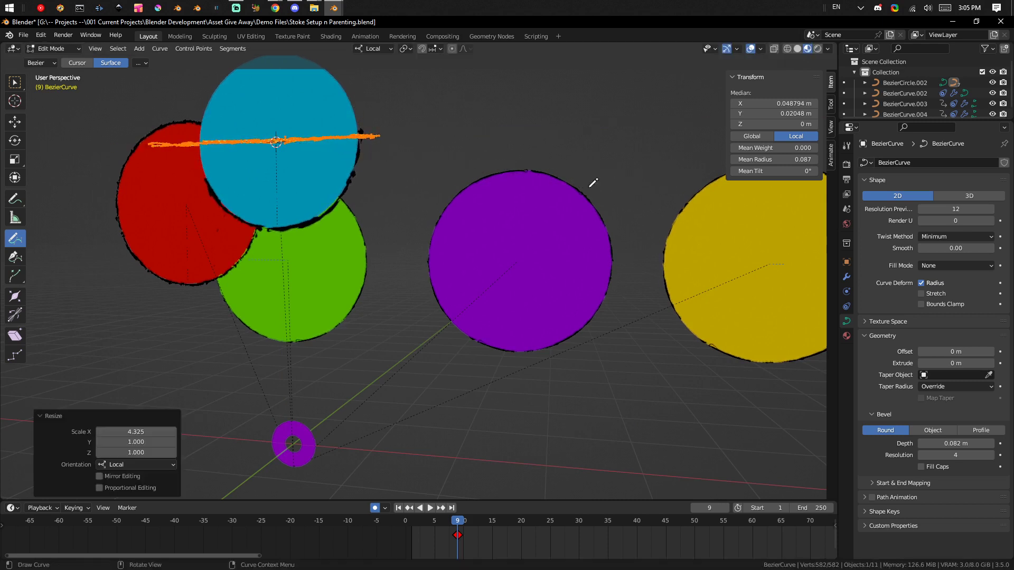
{"action": "key", "text": "Tab"}
{"action": "middle_click_drag", "start_coordinate": [370, 170], "coordinate": [494, 217], "text": "shift"}
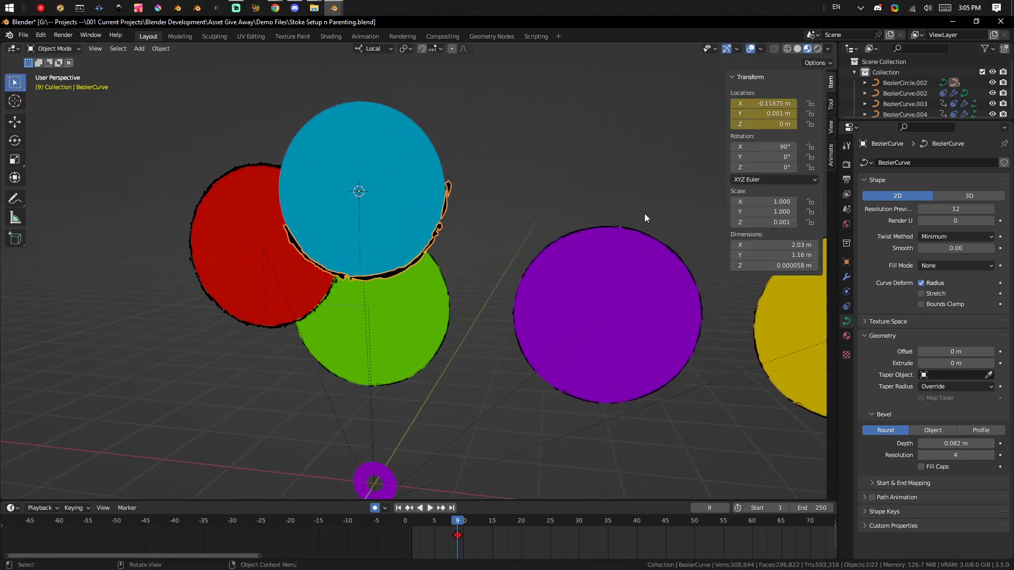
{"action": "right_click", "coordinate": [769, 222]}
{"action": "key", "text": "shift+a"}
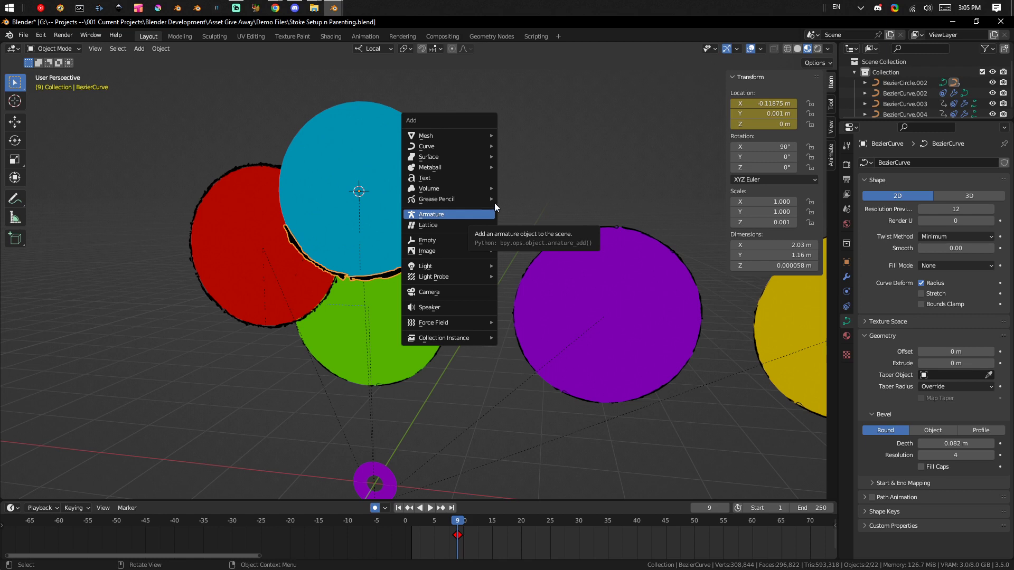
{"action": "key", "text": "shift+a"}
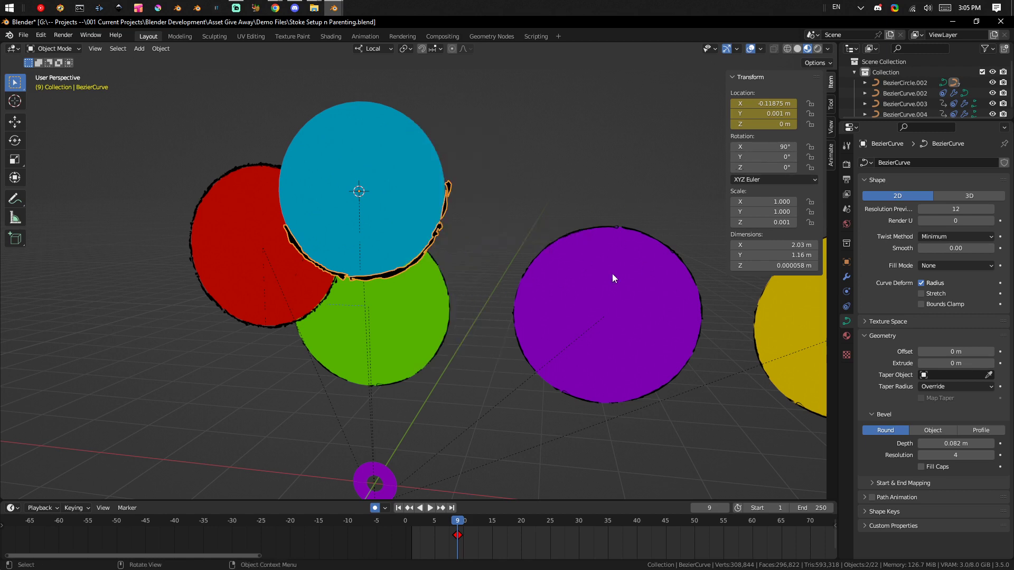
{"action": "key", "text": "shift+s"}
{"action": "left_click", "coordinate": [524, 247]}
{"action": "key", "text": "shift+s"}
{"action": "key", "text": "Escape"}
Apply the outline stroke's scale to its delta transforms.
{"action": "key", "text": "ctrl+a"}
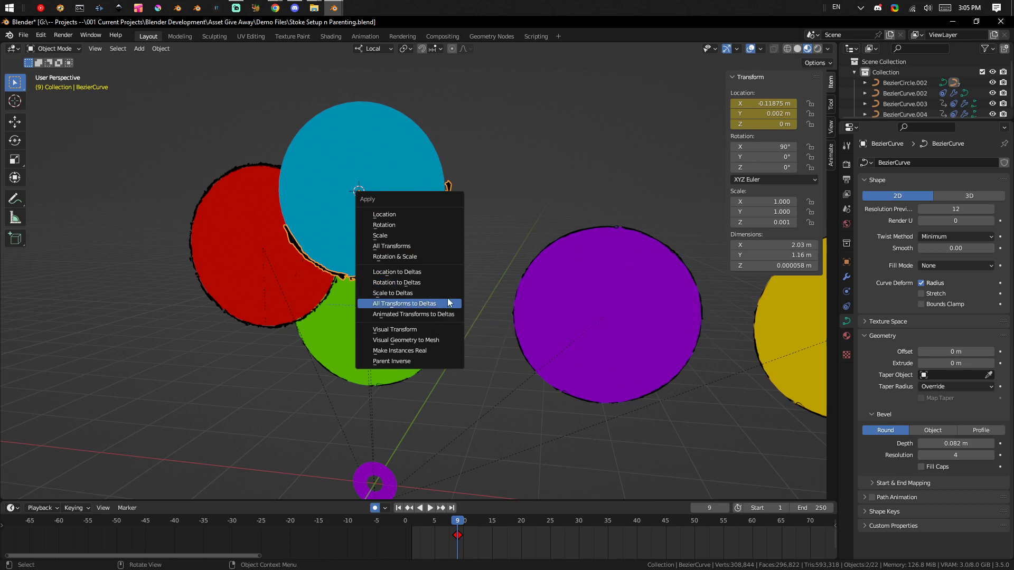
{"action": "left_click", "coordinate": [414, 293]}
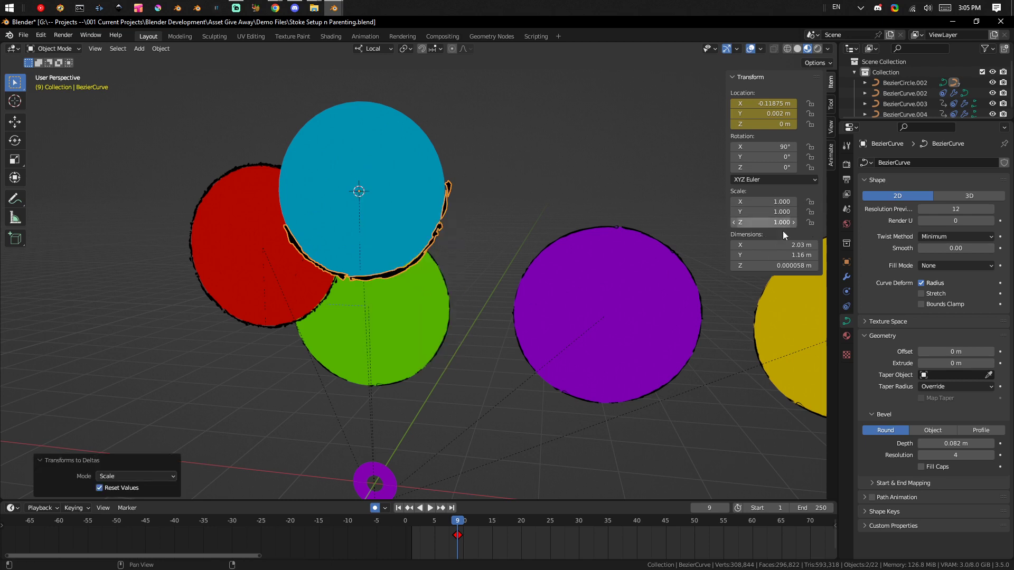
{"action": "key", "text": "ctrl+z"}
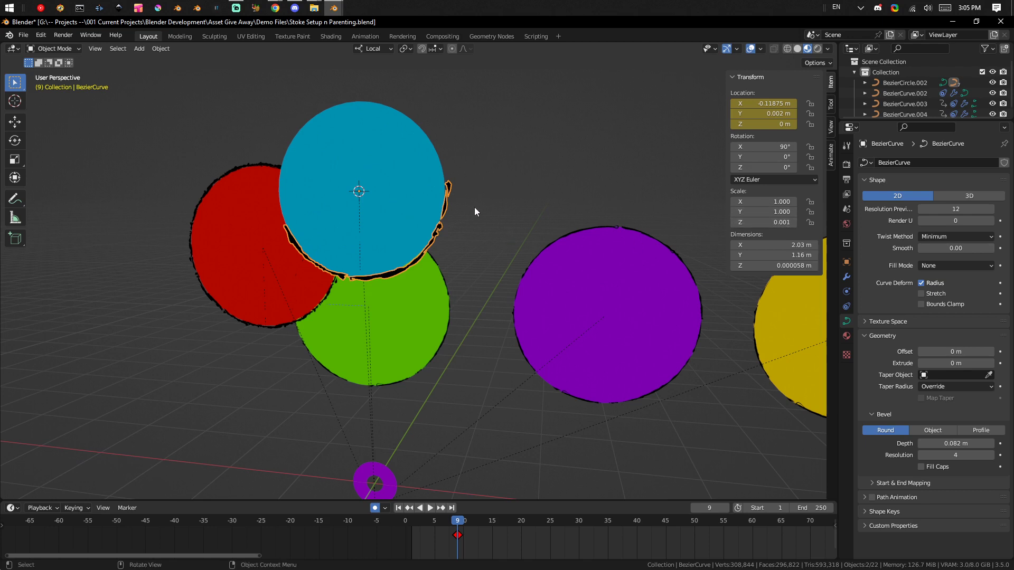
{"action": "key", "text": "ctrl+a"}
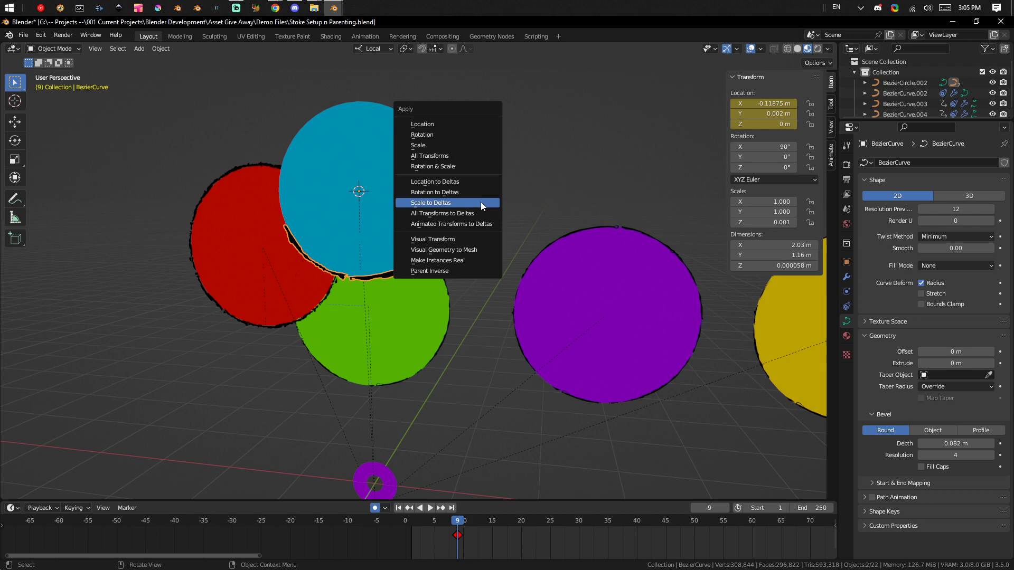
{"action": "left_click", "coordinate": [481, 202]}
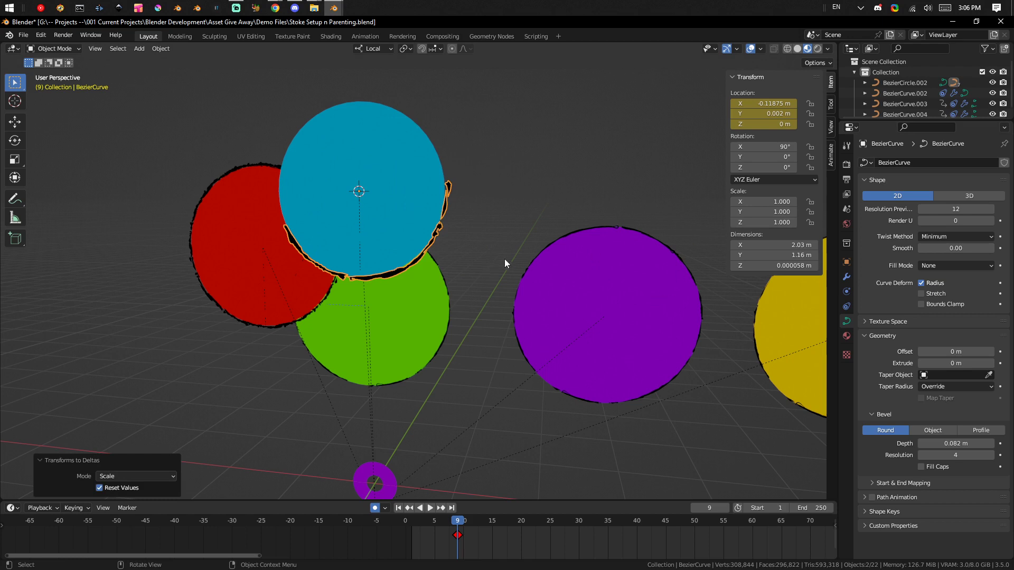
{"action": "middle_click_drag", "start_coordinate": [526, 257], "coordinate": [441, 194]}
{"action": "key", "text": "ctrl+super+o"}
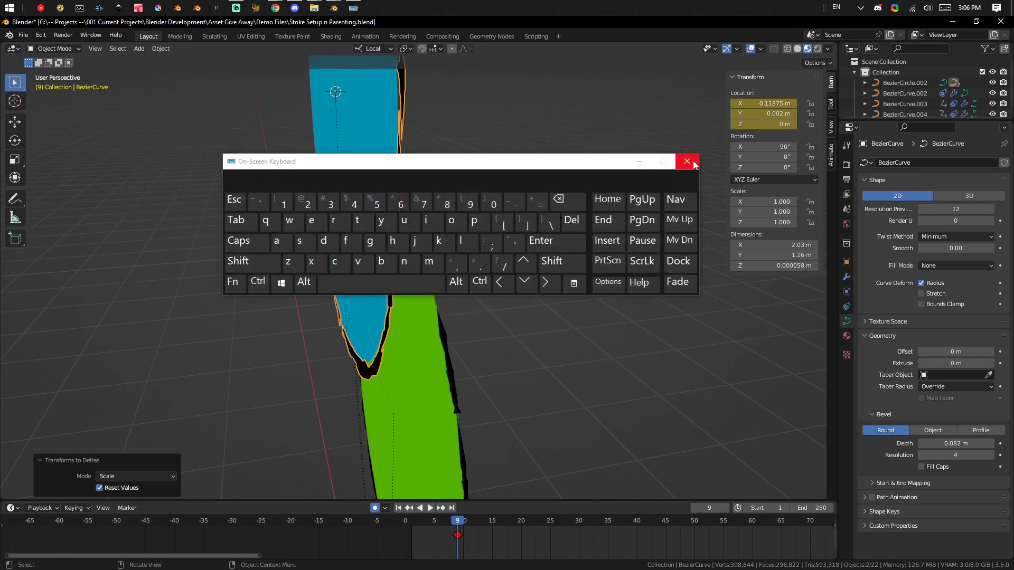
{"action": "left_click", "coordinate": [686, 161]}
{"action": "middle_click_drag", "start_coordinate": [562, 213], "coordinate": [476, 219]}
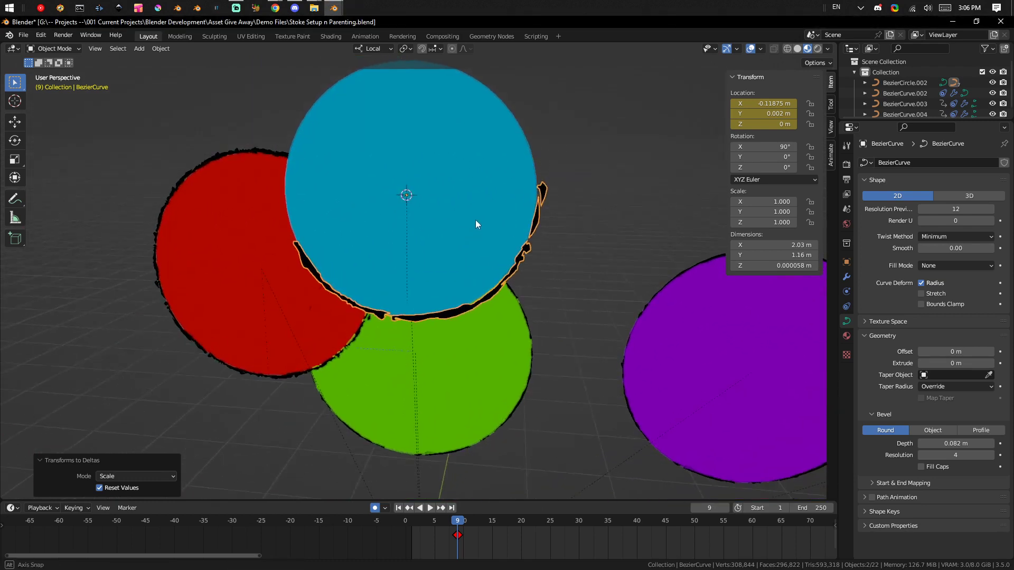
{"action": "scroll", "coordinate": [545, 169], "scroll_direction": "down", "scroll_amount": 3}
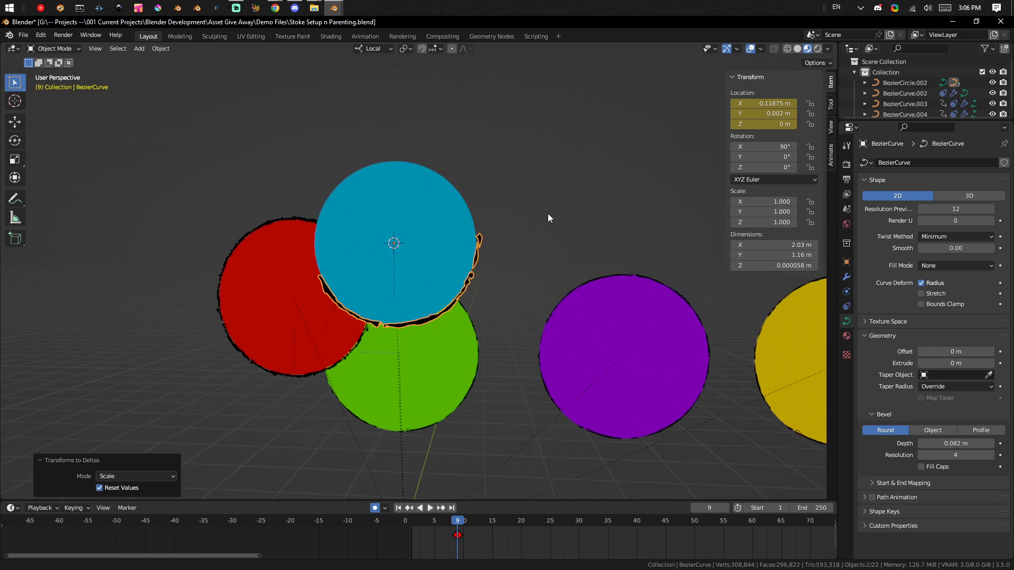
{"action": "scroll", "coordinate": [548, 214], "scroll_direction": "up", "scroll_amount": 2}
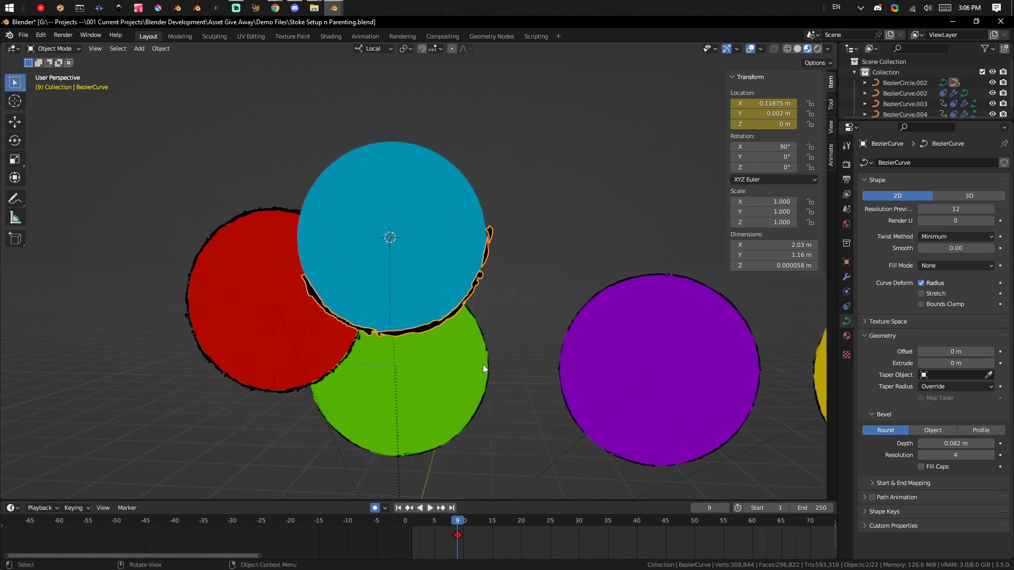
{"action": "key", "text": "Tab"}
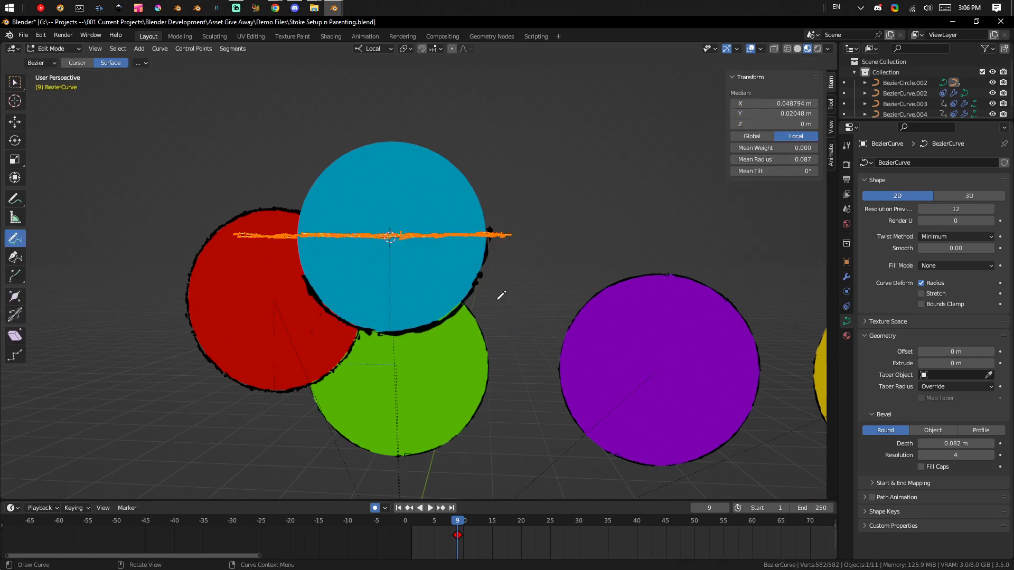
{"action": "key", "text": "g"}
{"action": "key", "text": "x"}
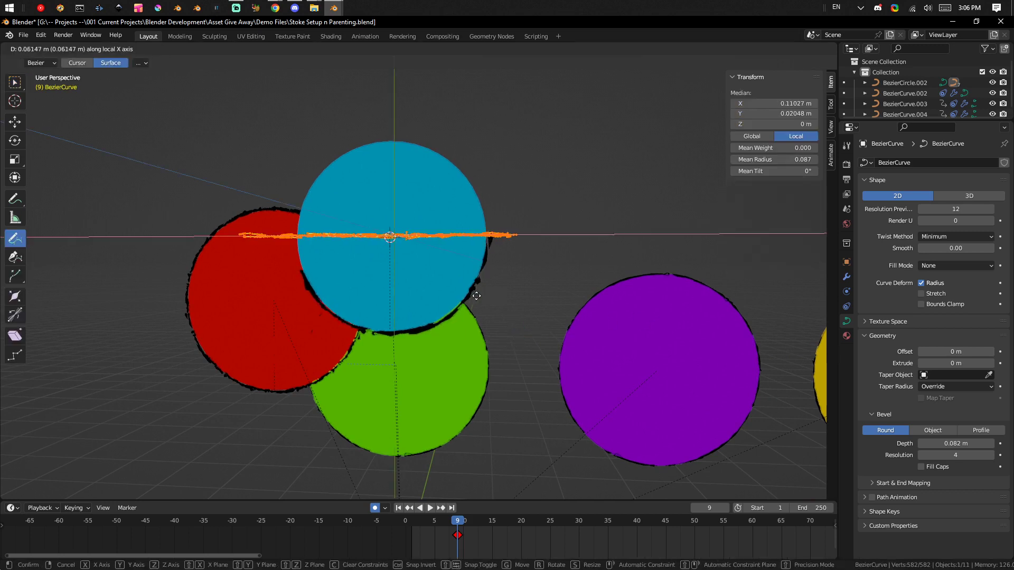
{"action": "right_click", "coordinate": [494, 281]}
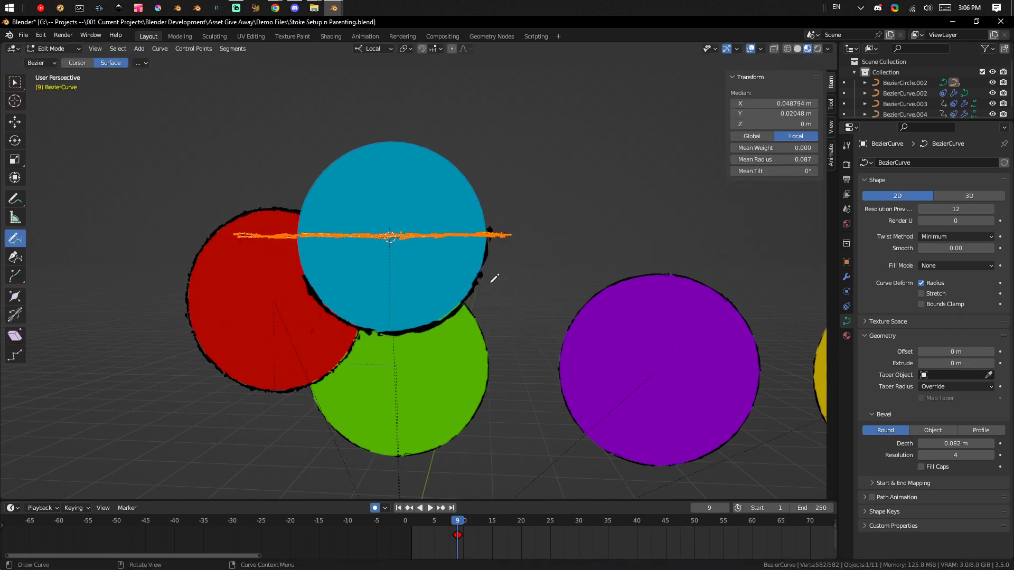
{"action": "key", "text": "Tab"}
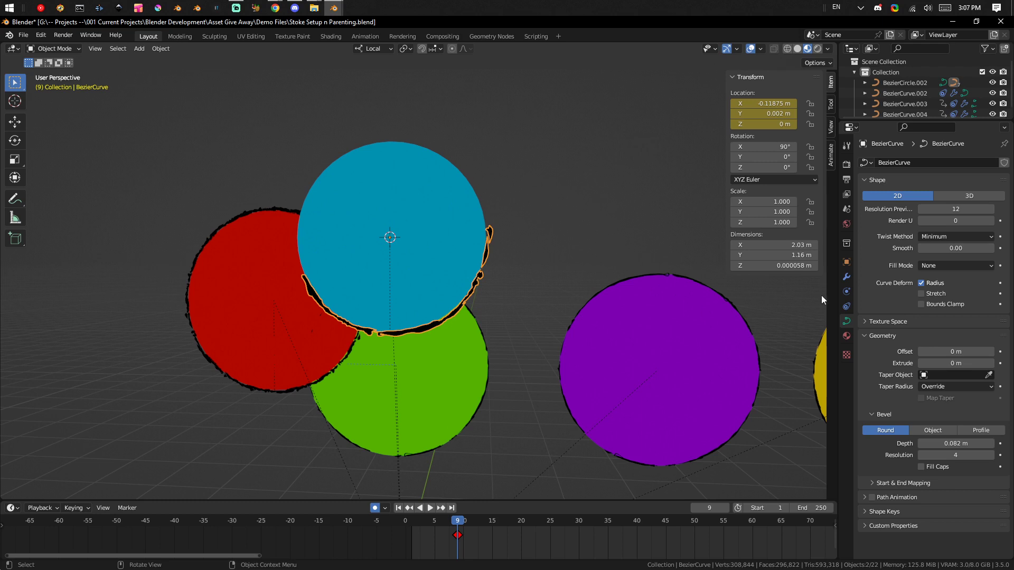
Examine the Curve modifier, constraints and curve data settings of the blue circle's outline stroke.
{"action": "left_click", "coordinate": [846, 275]}
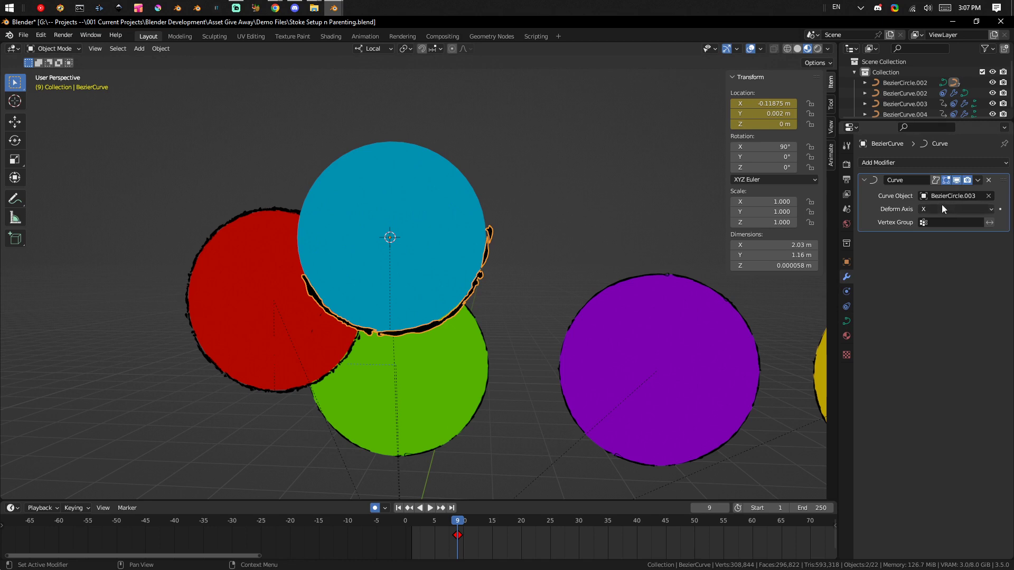
{"action": "left_click", "coordinate": [956, 180]}
{"action": "left_click", "coordinate": [945, 180]}
{"action": "left_click", "coordinate": [420, 162]}
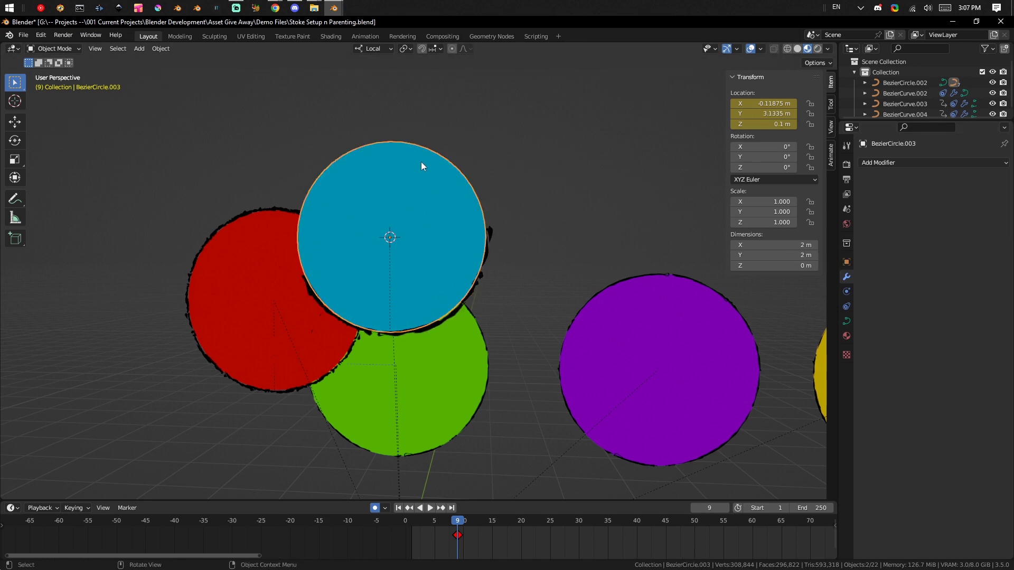
{"action": "left_click", "coordinate": [488, 252]}
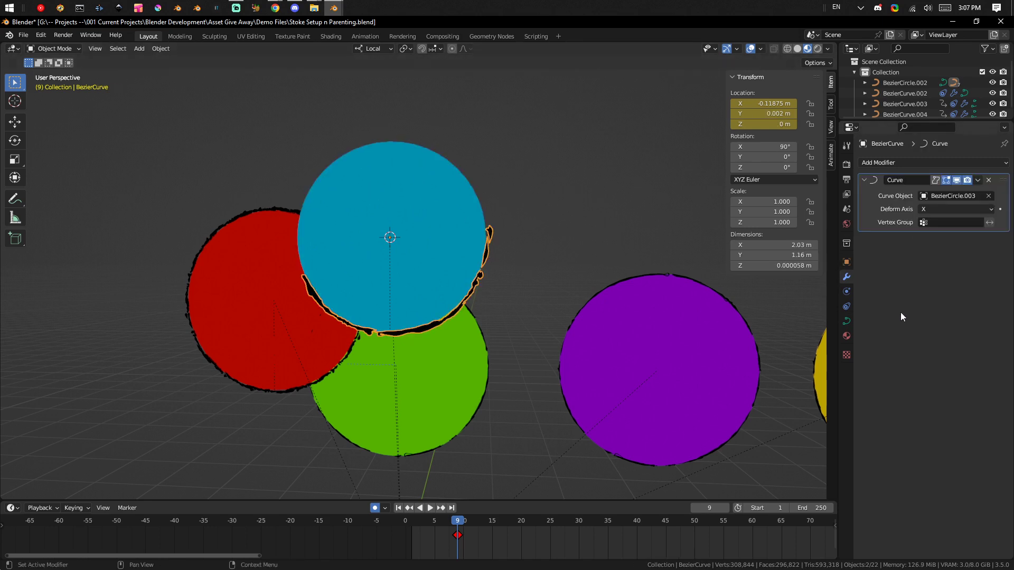
{"action": "left_click", "coordinate": [847, 306]}
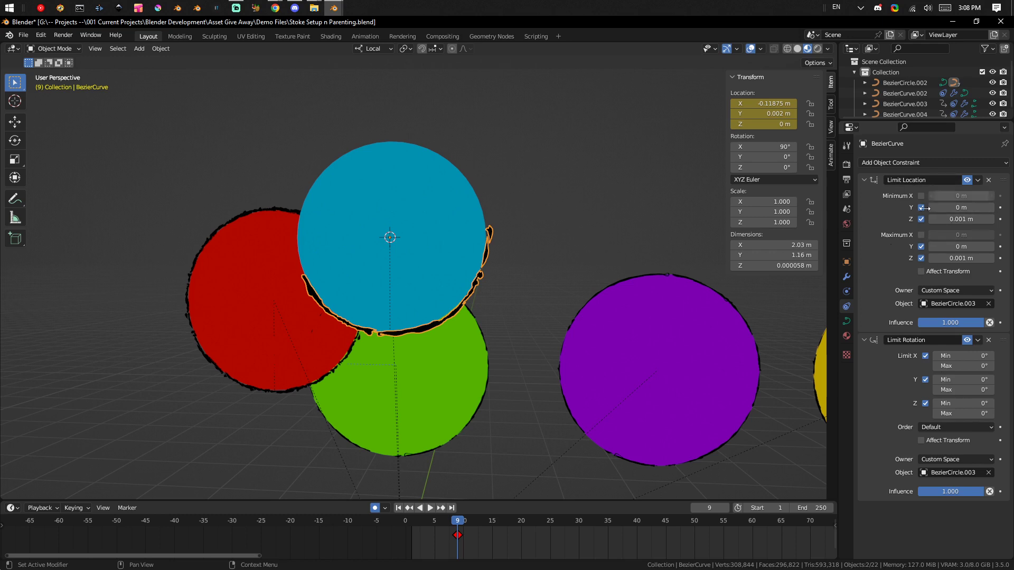
{"action": "left_click", "coordinate": [847, 276]}
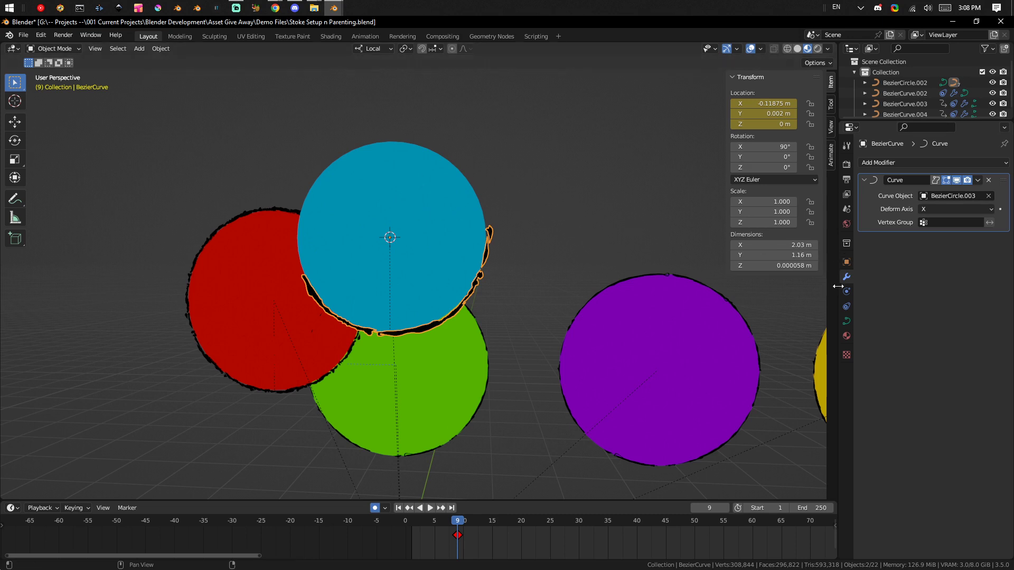
{"action": "left_click", "coordinate": [847, 321]}
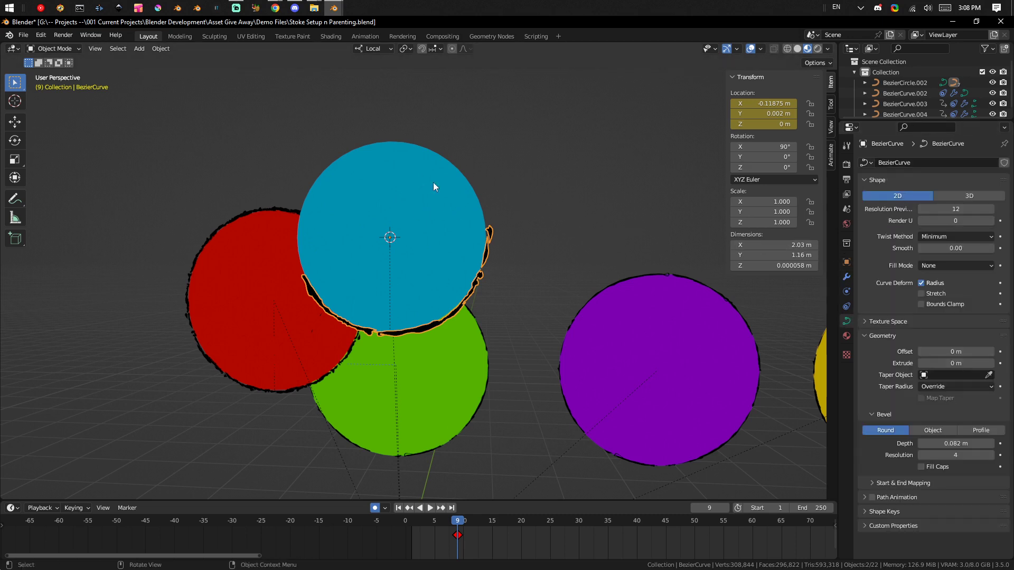
Compare the Limit Location and Limit Rotation constraints of the outline stroke with those of the blue circle.
{"action": "left_click", "coordinate": [416, 176]}
{"action": "left_click", "coordinate": [489, 232]}
{"action": "left_click", "coordinate": [845, 306]}
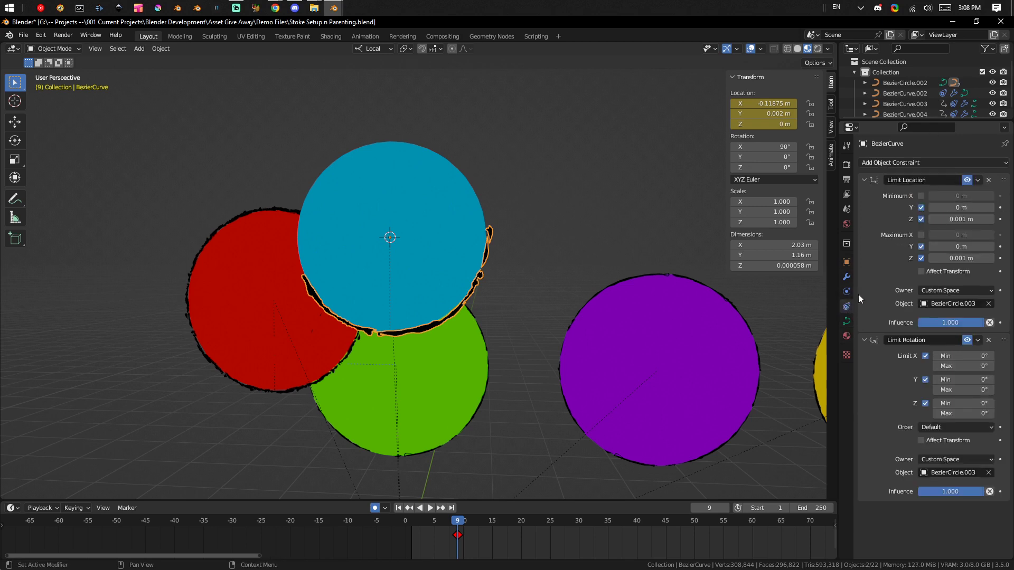
{"action": "left_click", "coordinate": [929, 289]}
{"action": "left_click", "coordinate": [930, 309]}
{"action": "left_click", "coordinate": [464, 191]}
{"action": "left_click", "coordinate": [488, 231]}
{"action": "left_click", "coordinate": [407, 195]}
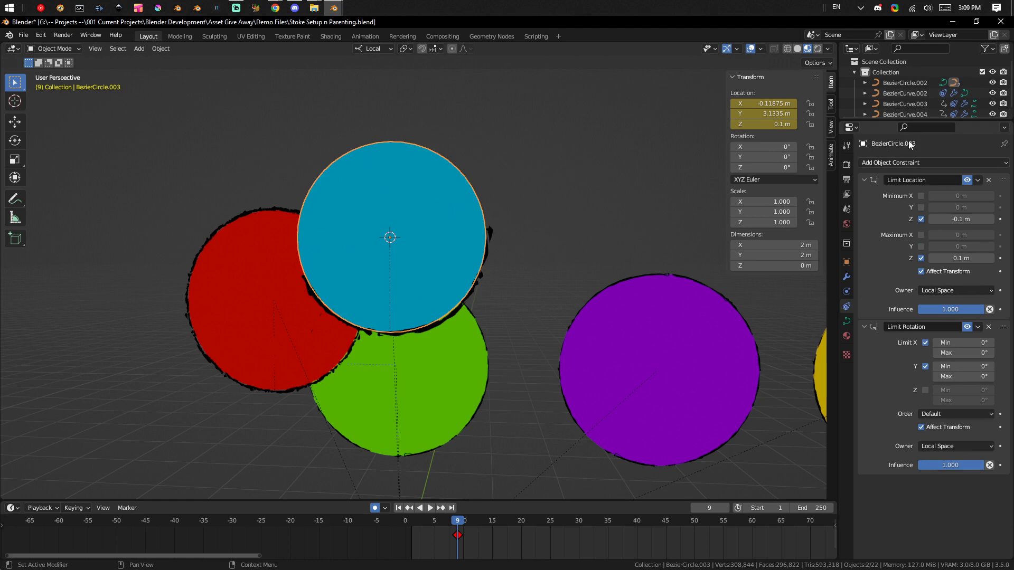
Clear the custom space object of the outline stroke's Limit Location constraint and re-pick the blue circle as that object.
{"action": "left_click", "coordinate": [490, 228]}
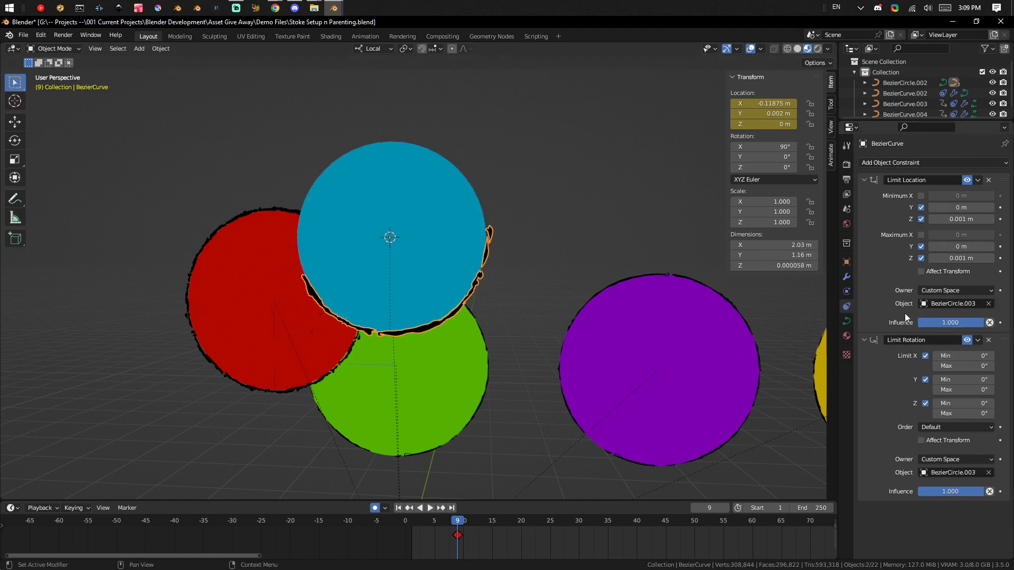
{"action": "left_click", "coordinate": [989, 304]}
{"action": "left_click", "coordinate": [989, 305]}
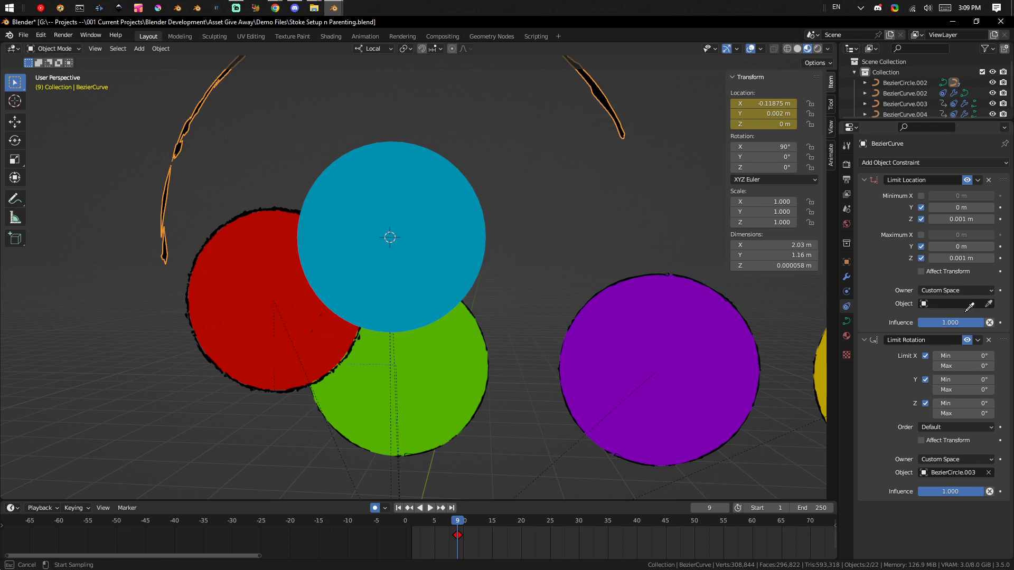
{"action": "left_click", "coordinate": [362, 171]}
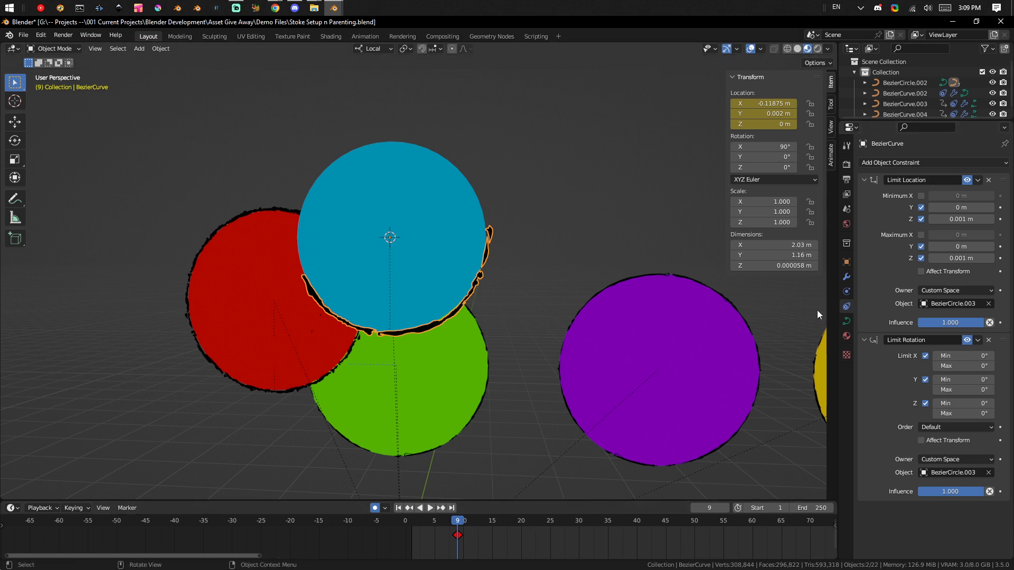
Try to rotate the blue circle's outline stroke to test its Limit Rotation constraint.
{"action": "middle_click_drag", "start_coordinate": [515, 305], "coordinate": [480, 264]}
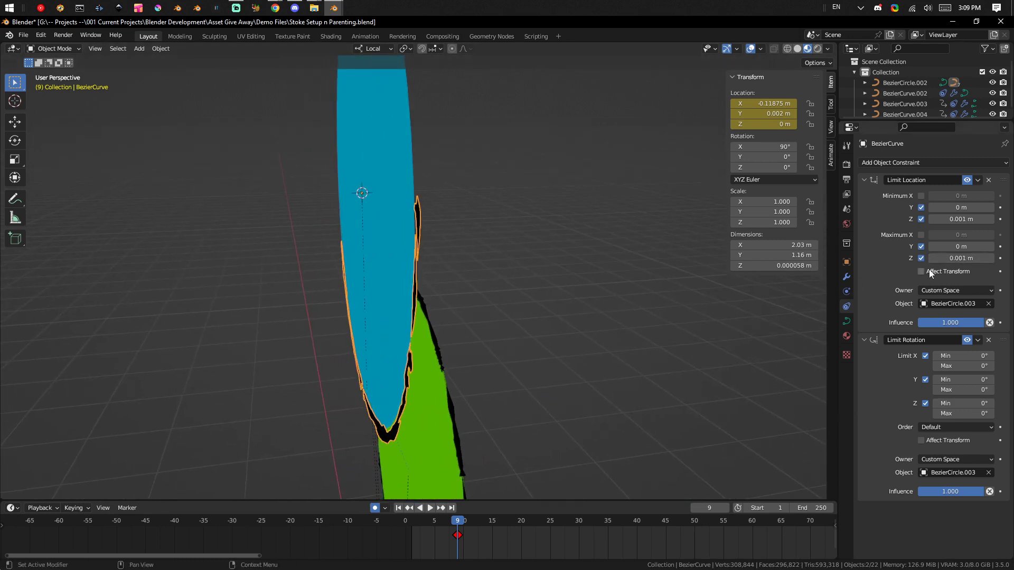
{"action": "middle_click_drag", "start_coordinate": [461, 257], "coordinate": [537, 339]}
{"action": "scroll", "coordinate": [512, 353], "scroll_direction": "down", "scroll_amount": 1}
{"action": "scroll", "coordinate": [509, 301], "scroll_direction": "down", "scroll_amount": 1}
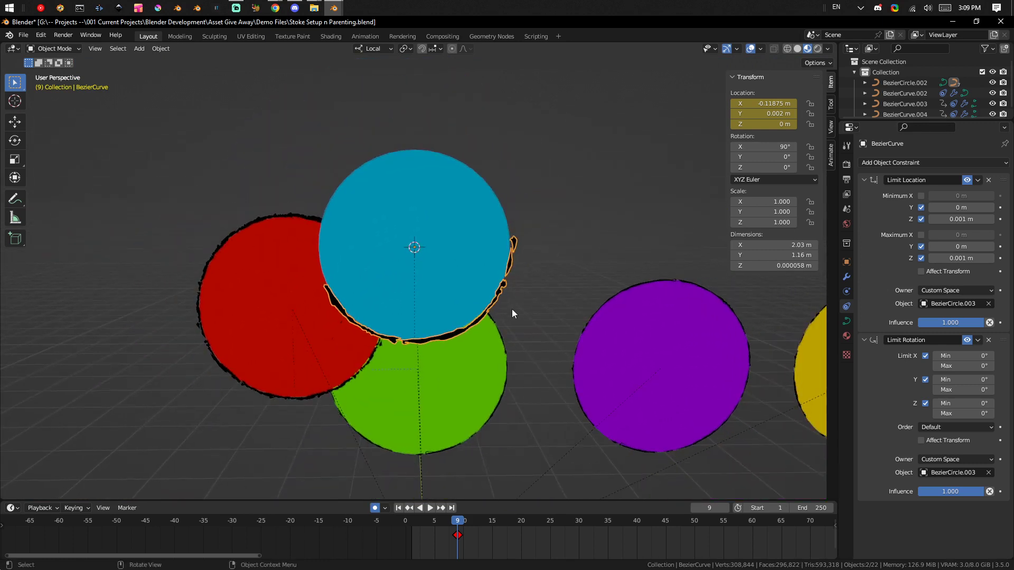
{"action": "scroll", "coordinate": [513, 301], "scroll_direction": "up", "scroll_amount": 2}
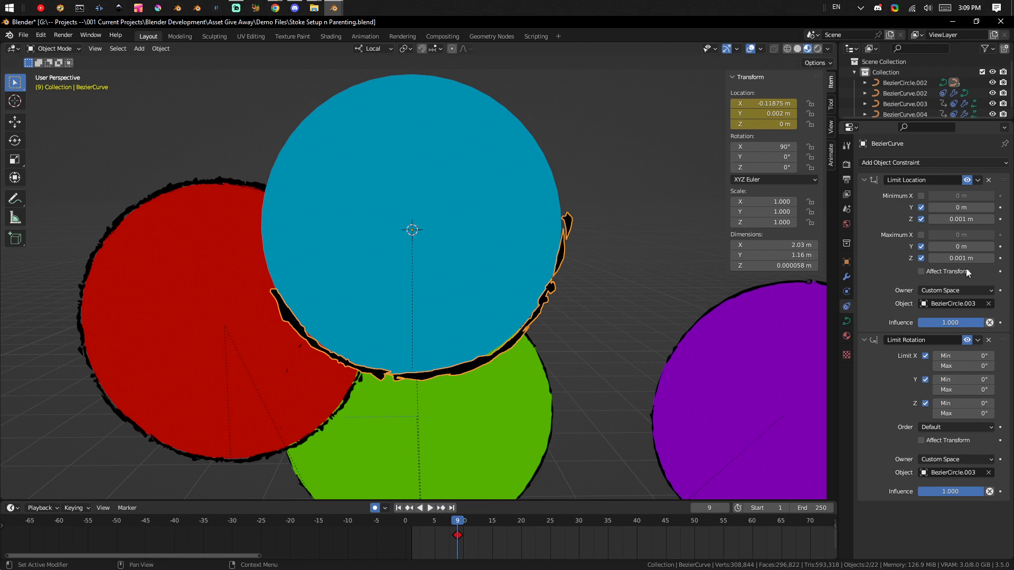
{"action": "key", "text": "r"}
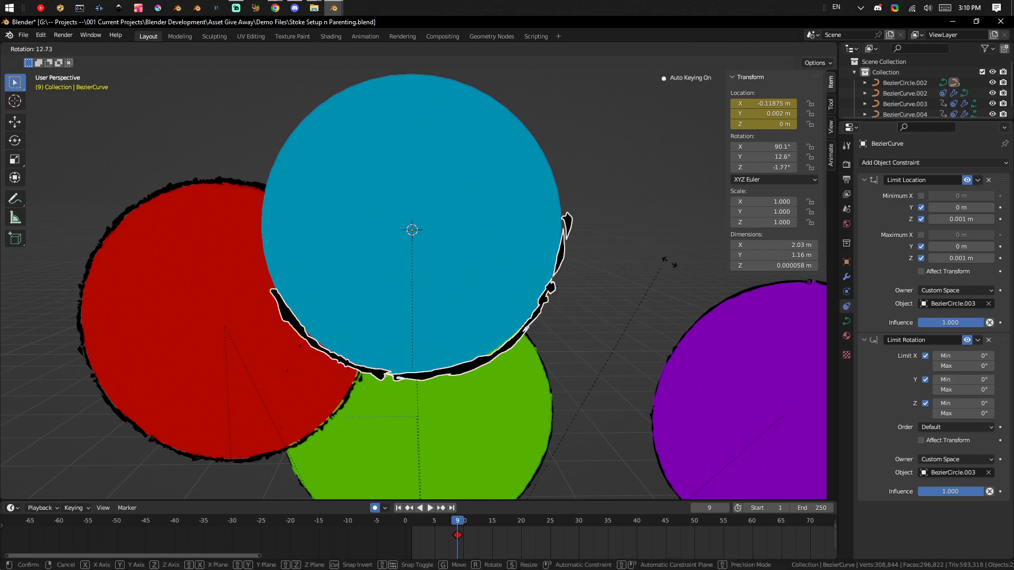
{"action": "key", "text": "Escape"}
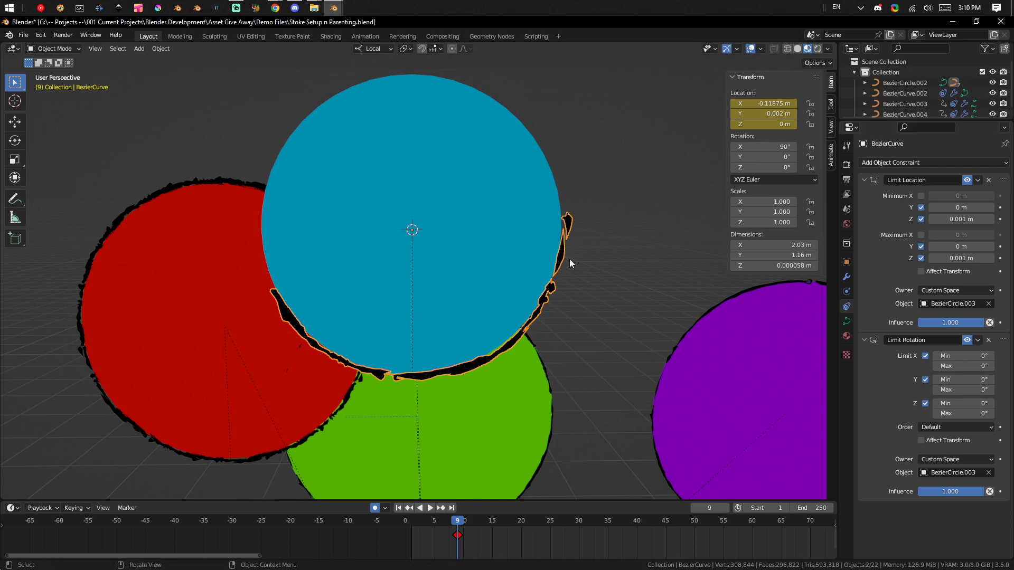
{"action": "left_click", "coordinate": [472, 235]}
{"action": "scroll", "coordinate": [479, 274], "scroll_direction": "down", "scroll_amount": 4}
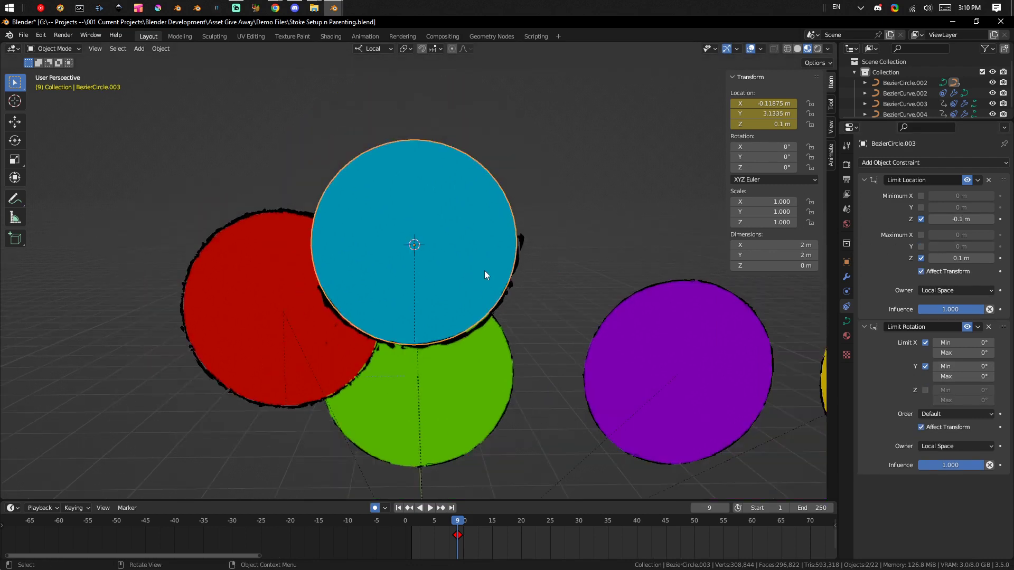
{"action": "scroll", "coordinate": [433, 264], "scroll_direction": "up", "scroll_amount": 5}
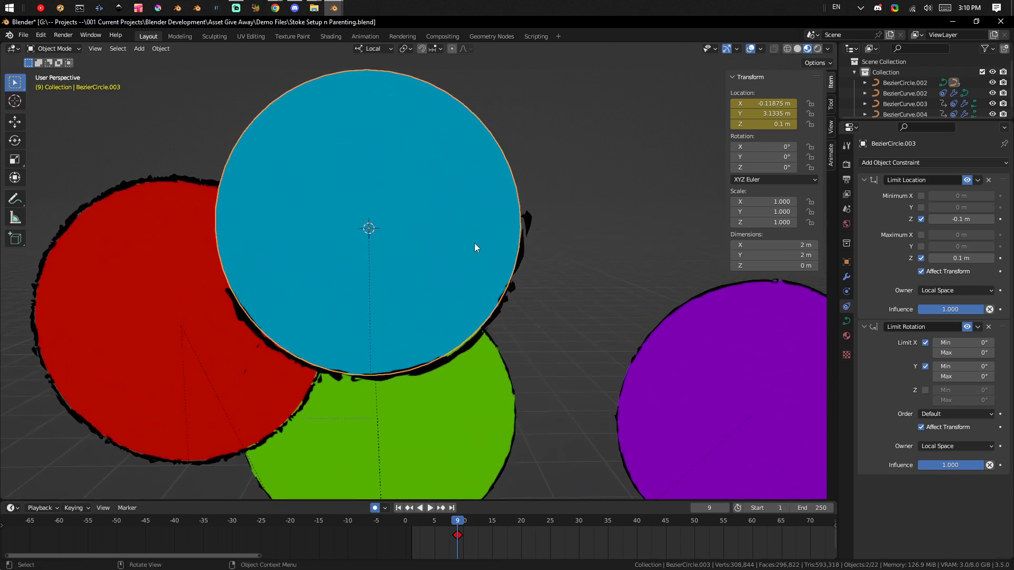
{"action": "scroll", "coordinate": [487, 302], "scroll_direction": "down", "scroll_amount": 4}
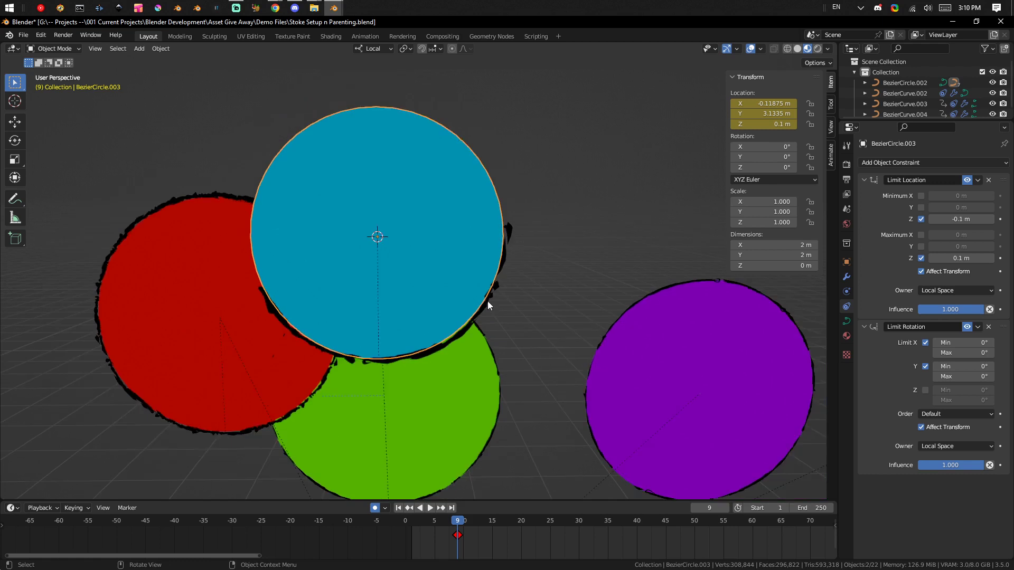
{"action": "scroll", "coordinate": [416, 225], "scroll_direction": "up", "scroll_amount": 3}
{"action": "middle_click_drag", "start_coordinate": [449, 244], "coordinate": [474, 253]}
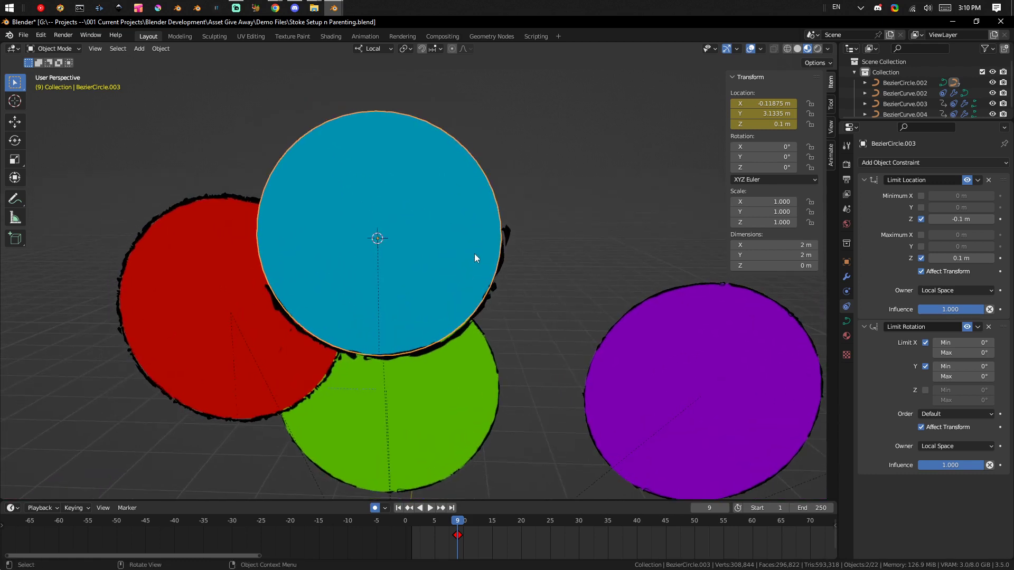
Move the blue circle's outline stroke at frame 9 by about 2.04 m along X and 0.11 m along Y.
{"action": "left_click", "coordinate": [508, 231]}
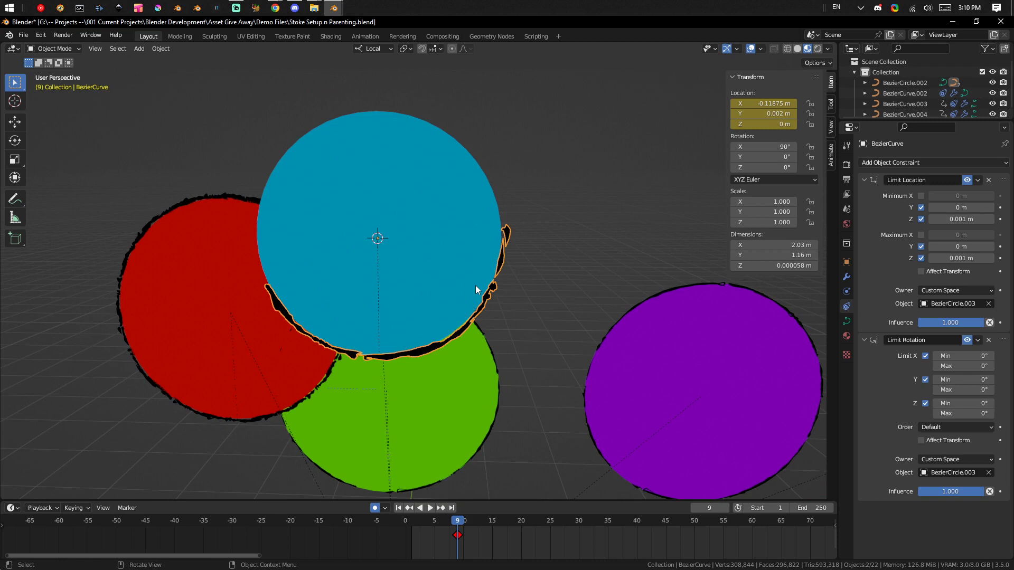
{"action": "key", "text": "g"}
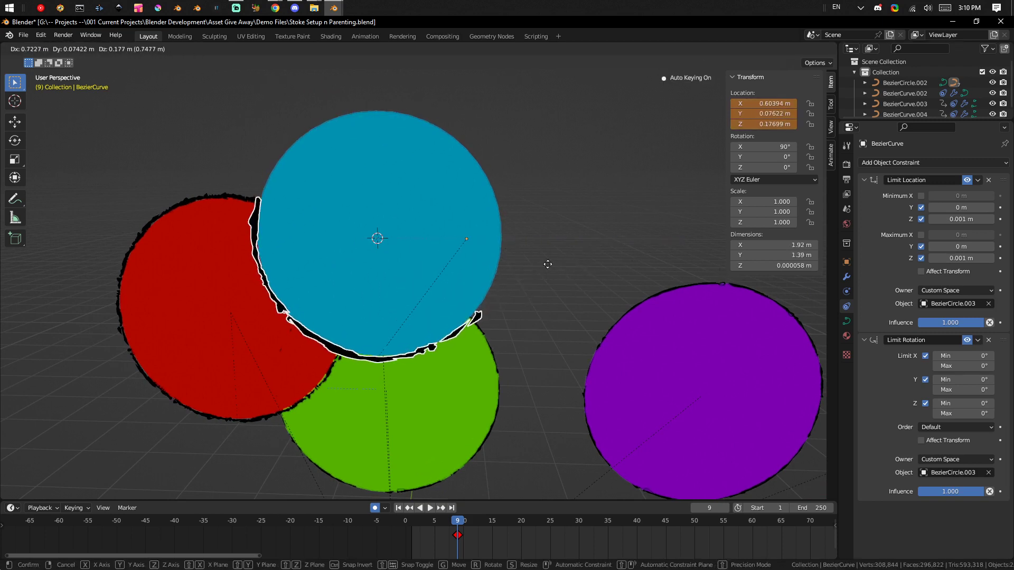
{"action": "left_click", "coordinate": [687, 284]}
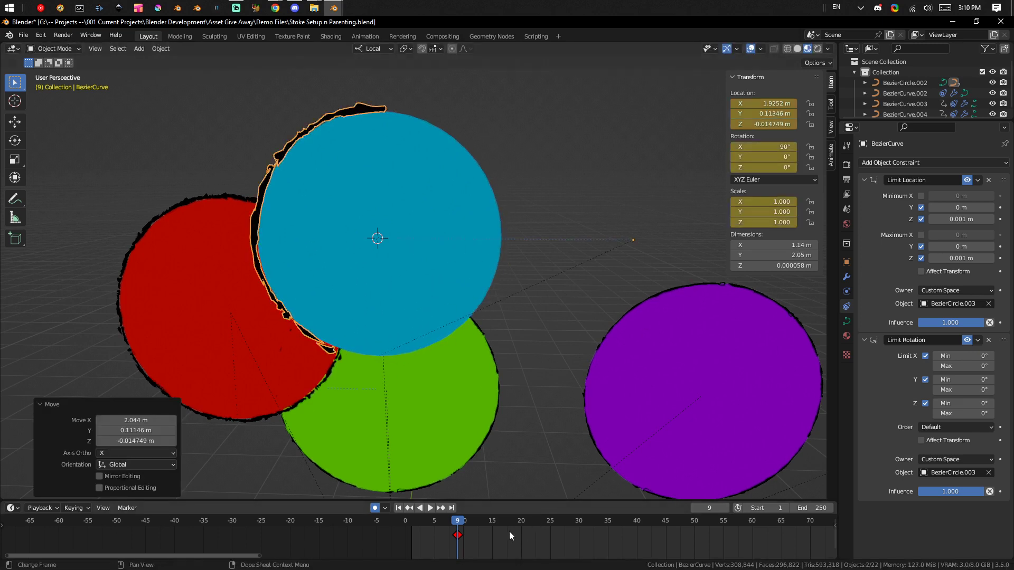
Shift the outline stroke's keyframe to frame 1, and at frame 9 move the stroke about -2.62 m along X and 0.61 m along Z.
{"action": "left_click_drag", "start_coordinate": [458, 535], "coordinate": [412, 536]}
{"action": "key", "text": "g"}
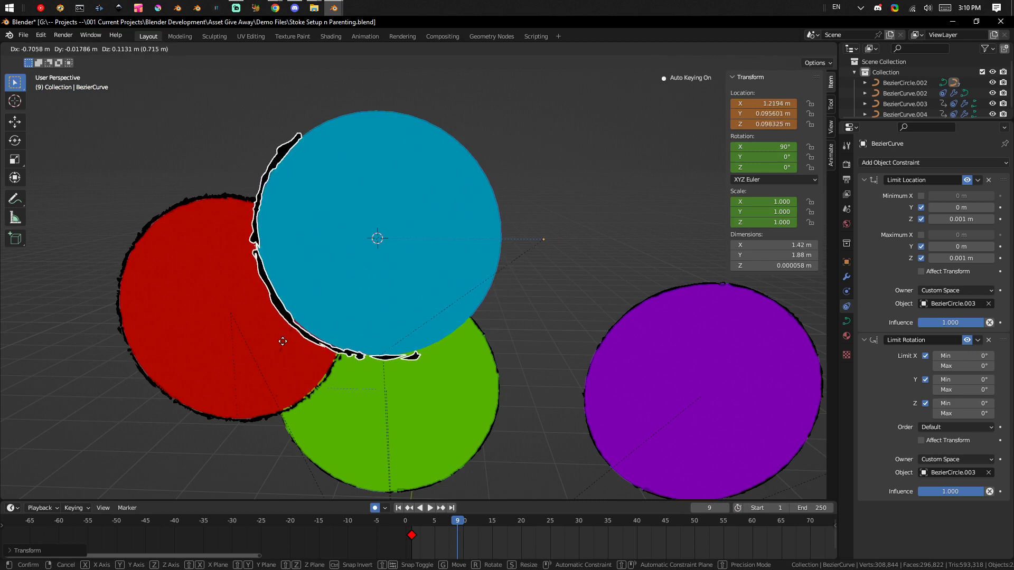
{"action": "left_click", "coordinate": [85, 300]}
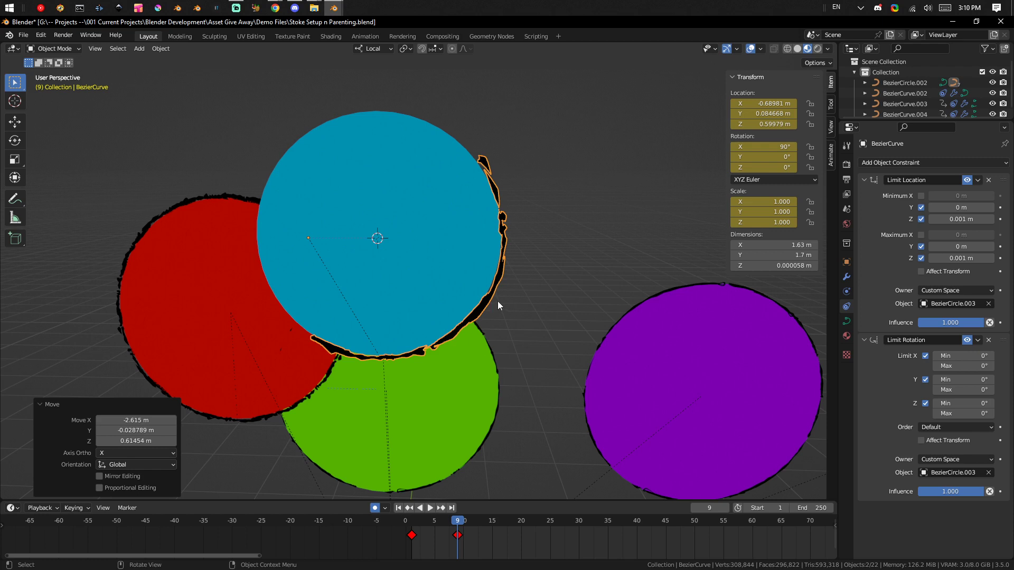
Play and scrub the outline stroke's animation between frames 1 and 9 to review its slide around the blue circle.
{"action": "left_click_drag", "start_coordinate": [448, 522], "coordinate": [410, 538]}
{"action": "key", "text": "space"}
{"action": "left_click_drag", "start_coordinate": [426, 530], "coordinate": [467, 534]}
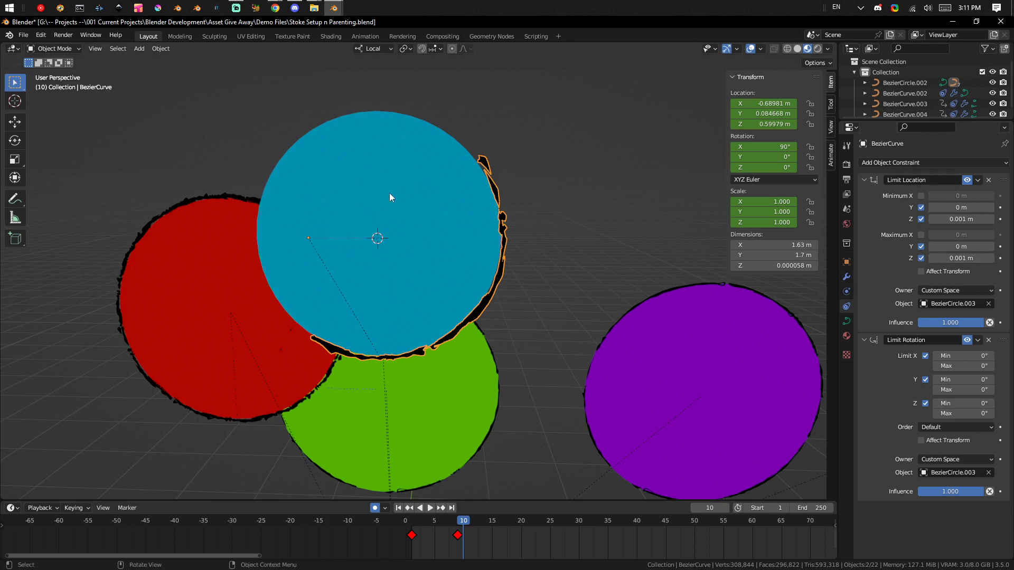
{"action": "left_click_drag", "start_coordinate": [455, 525], "coordinate": [406, 521]}
{"action": "key", "text": "space"}
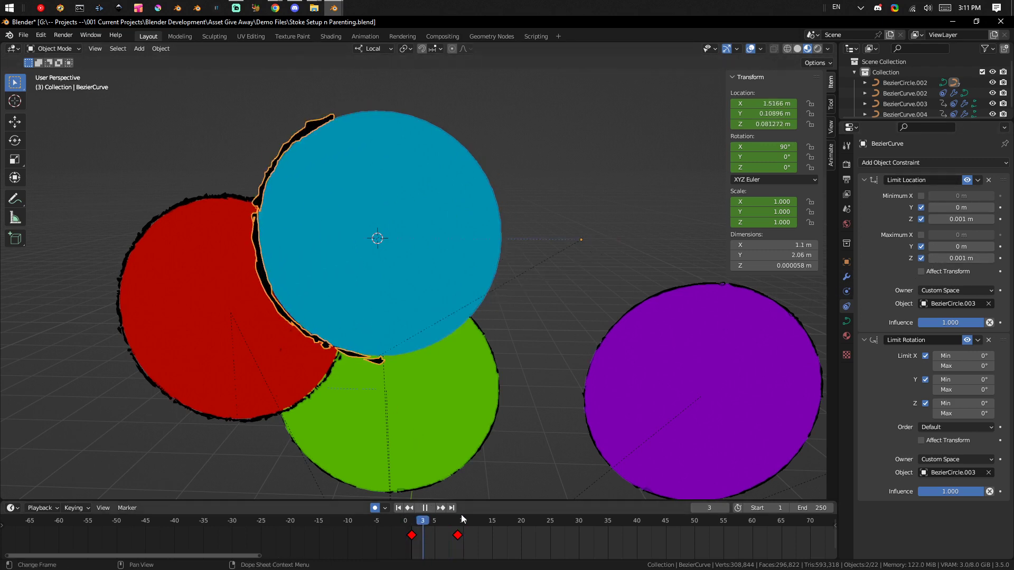
{"action": "key", "text": "Escape"}
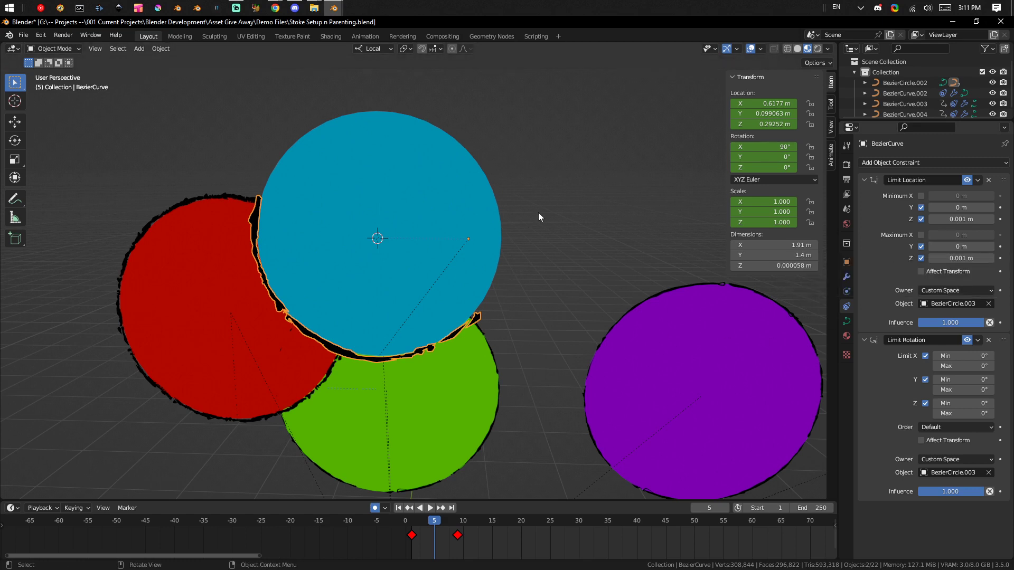
Try to move the blue circle together with its attached outline stroke.
{"action": "scroll", "coordinate": [417, 310], "scroll_direction": "down", "scroll_amount": 4}
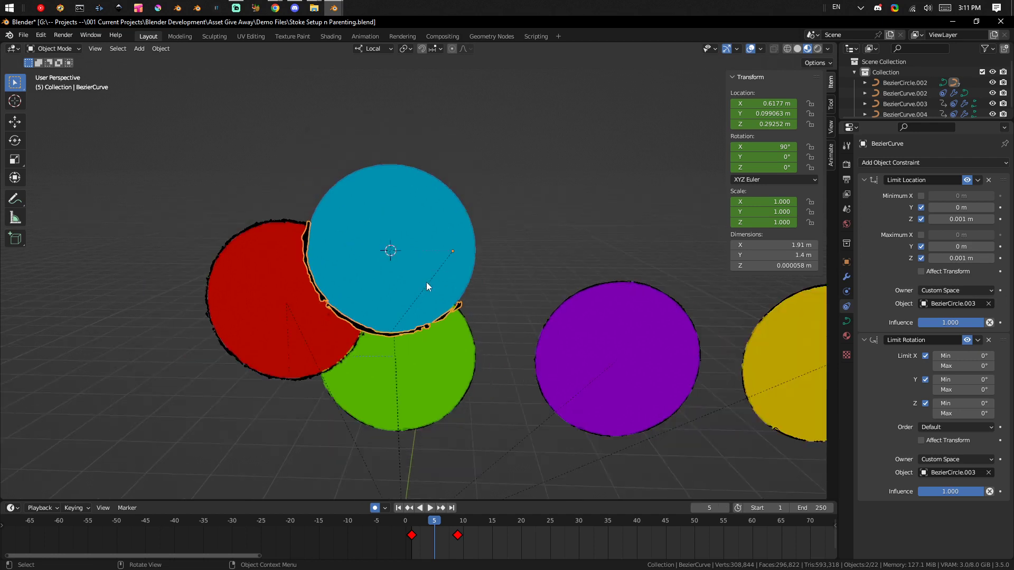
{"action": "middle_click_drag", "start_coordinate": [427, 233], "coordinate": [423, 259]}
{"action": "left_click", "coordinate": [455, 229]}
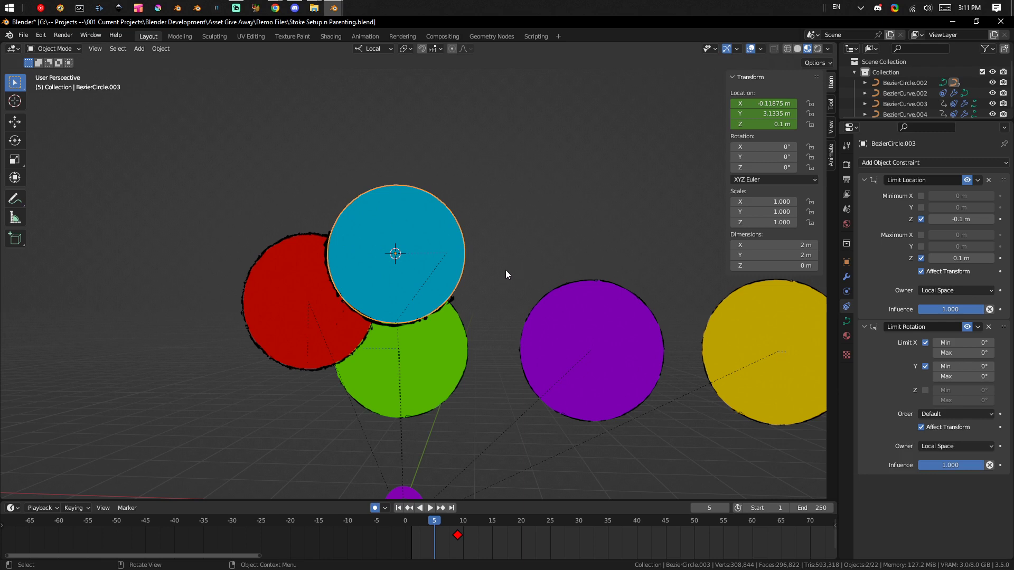
{"action": "scroll", "coordinate": [392, 267], "scroll_direction": "up", "scroll_amount": 3}
{"action": "middle_click_drag", "start_coordinate": [377, 269], "coordinate": [389, 225], "text": "shift"}
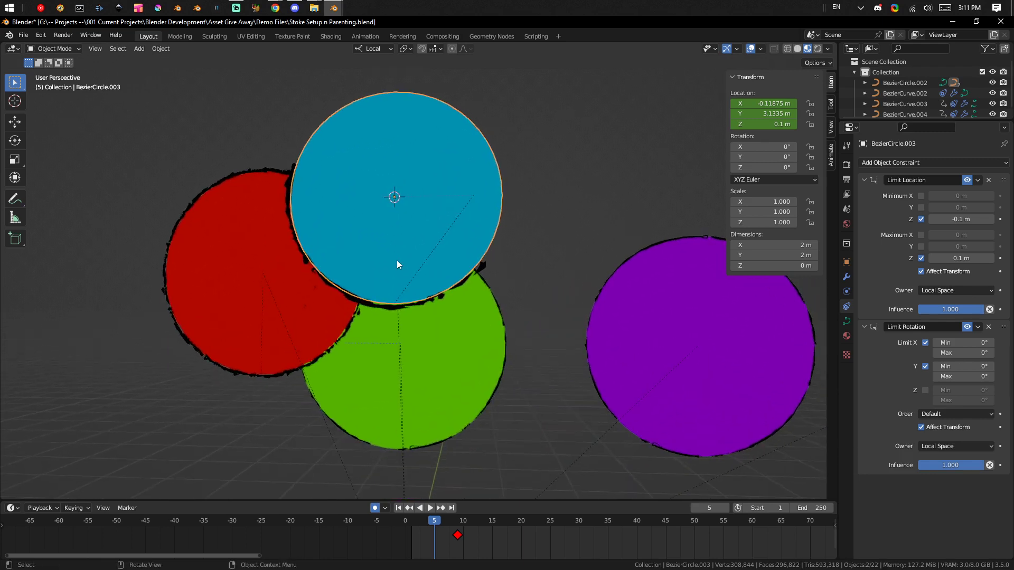
{"action": "scroll", "coordinate": [392, 279], "scroll_direction": "up", "scroll_amount": 2}
{"action": "left_click", "coordinate": [375, 310]}
{"action": "left_click", "coordinate": [420, 224]}
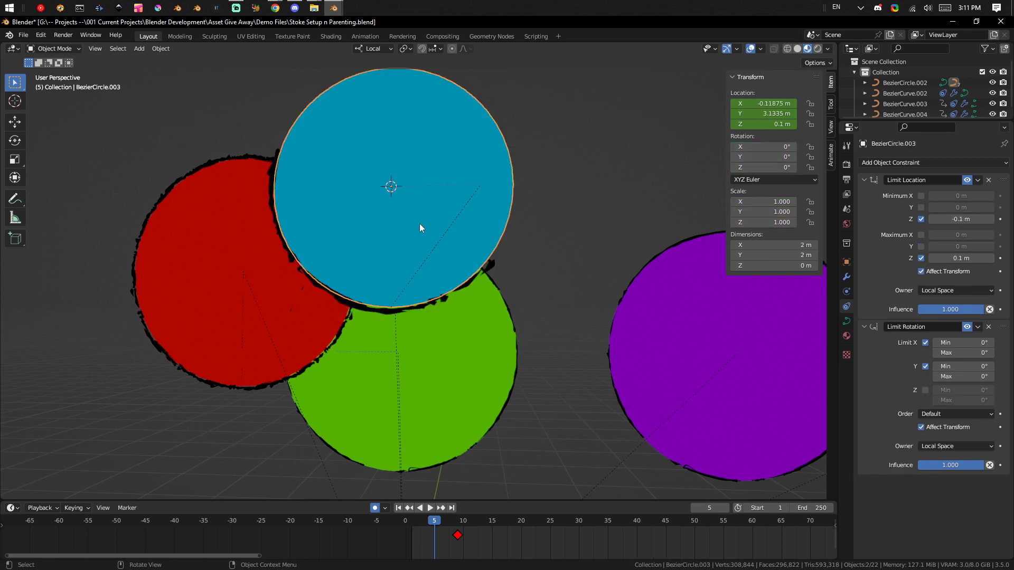
{"action": "scroll", "coordinate": [585, 199], "scroll_direction": "down", "scroll_amount": 3}
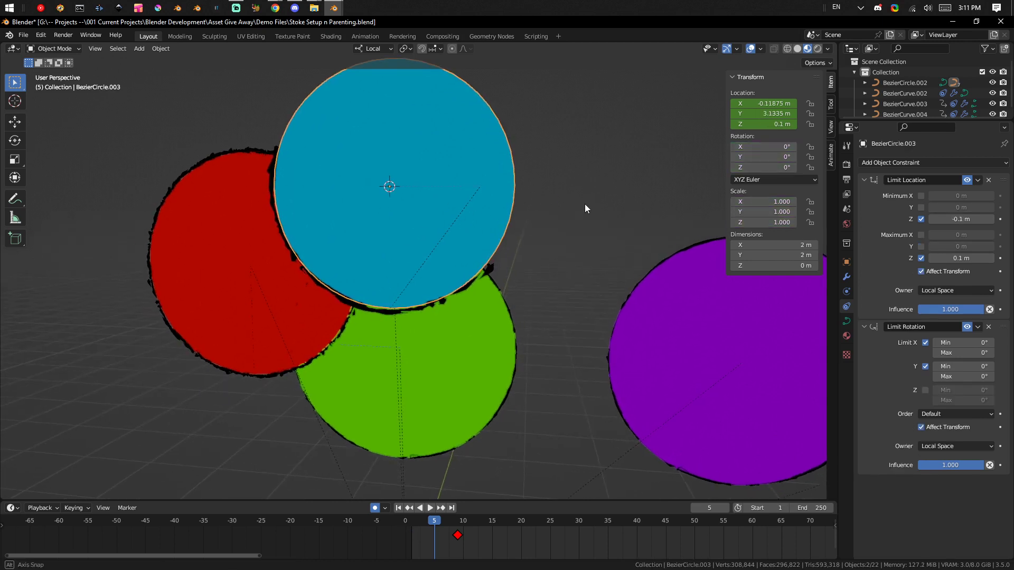
{"action": "mouse_move", "coordinate": [547, 193]}
{"action": "middle_mouse_down"}
{"action": "mouse_move", "coordinate": [474, 178]}
{"action": "mouse_move", "coordinate": [449, 226]}
{"action": "mouse_move", "coordinate": [459, 211]}
{"action": "mouse_move", "coordinate": [473, 229]}
{"action": "mouse_move", "coordinate": [453, 224]}
{"action": "middle_mouse_up"}
{"action": "key", "text": "g"}
{"action": "right_click", "coordinate": [465, 178]}
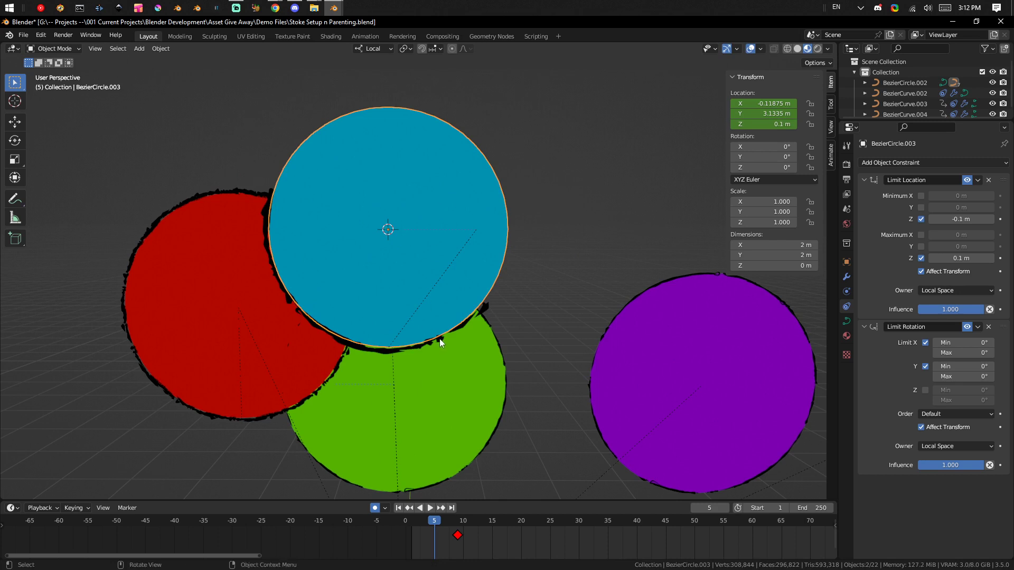
Show the Set Parent To options with the outline stroke selected and the blue circle as the active object.
{"action": "left_click", "coordinate": [454, 328]}
{"action": "left_click", "coordinate": [477, 251], "text": "shift"}
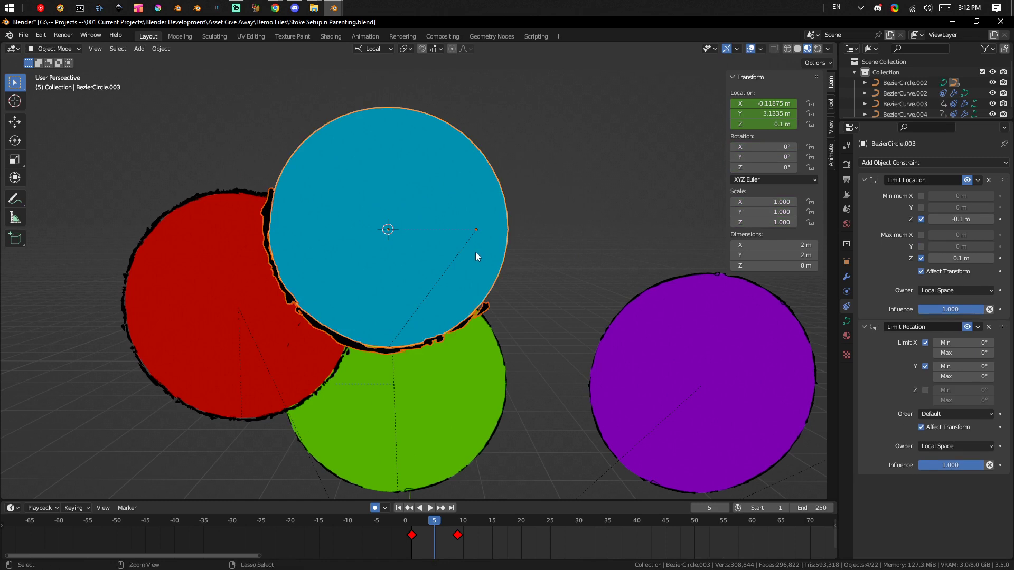
{"action": "key", "text": "ctrl+p"}
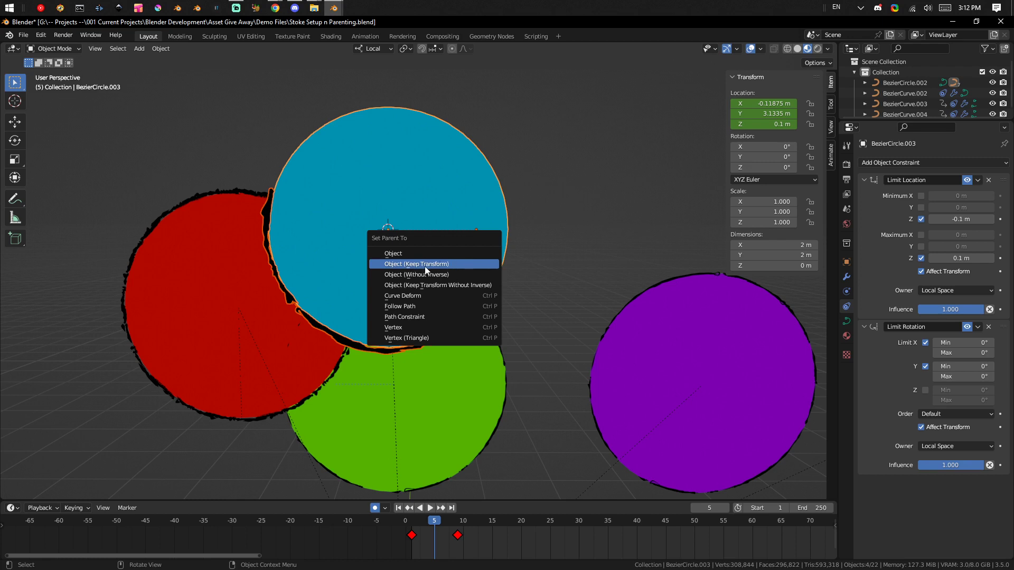
{"action": "left_click", "coordinate": [606, 247]}
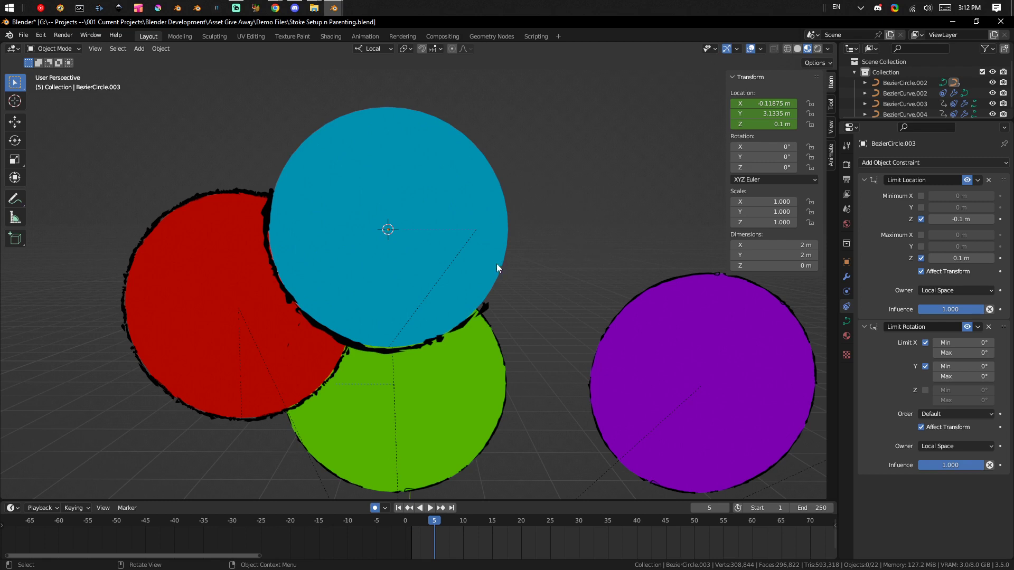
{"action": "middle_click_drag", "start_coordinate": [411, 315], "coordinate": [446, 287]}
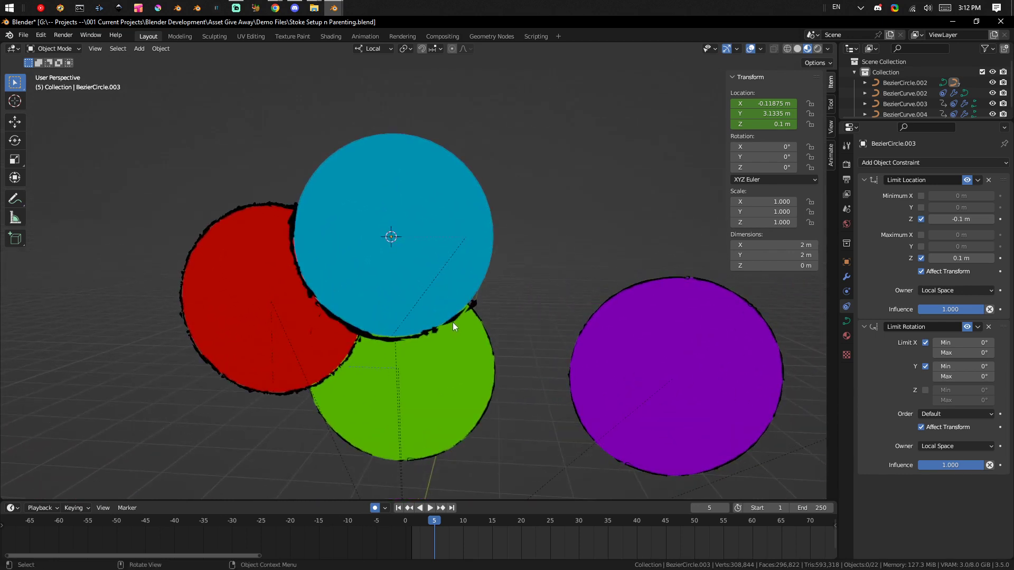
Review the object constraints and modifiers that can be added to the blue circle.
{"action": "left_click", "coordinate": [904, 162]}
{"action": "left_click", "coordinate": [847, 277]}
{"action": "left_click", "coordinate": [897, 164]}
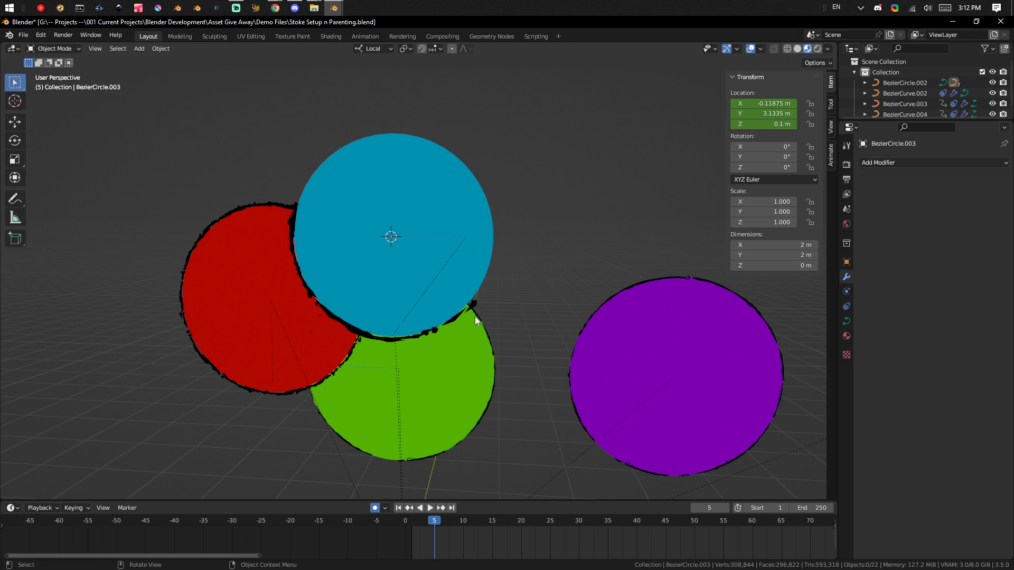
Try to move the blue circle again to test its parenting to the outline stroke.
{"action": "left_click", "coordinate": [445, 326]}
{"action": "left_click", "coordinate": [458, 243], "text": "shift"}
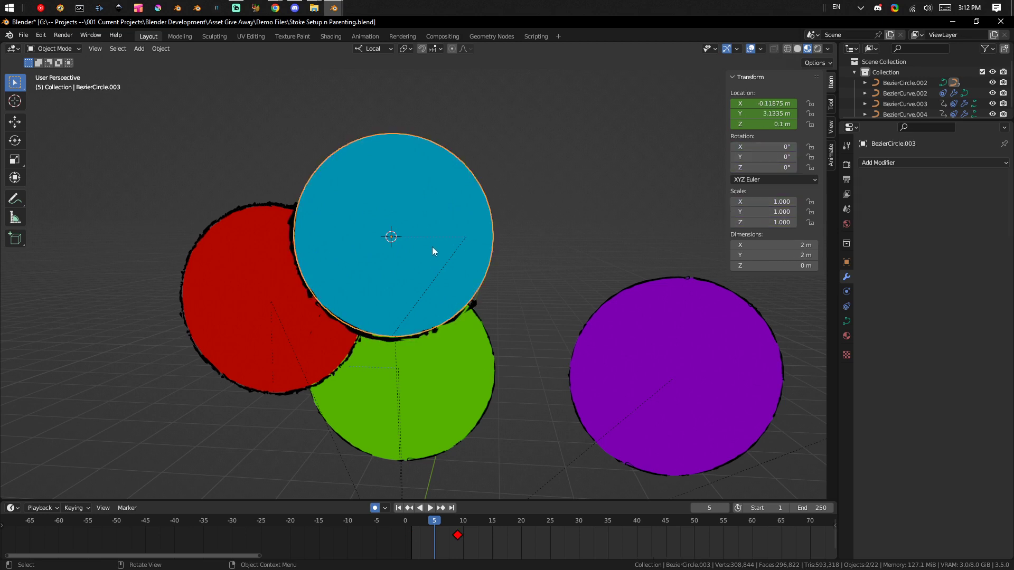
{"action": "key", "text": "g"}
{"action": "right_click", "coordinate": [513, 213]}
Try to slide the outline stroke around the blue circle and check the stroke's parent in its object relations.
{"action": "left_click", "coordinate": [479, 305]}
{"action": "key", "text": "g"}
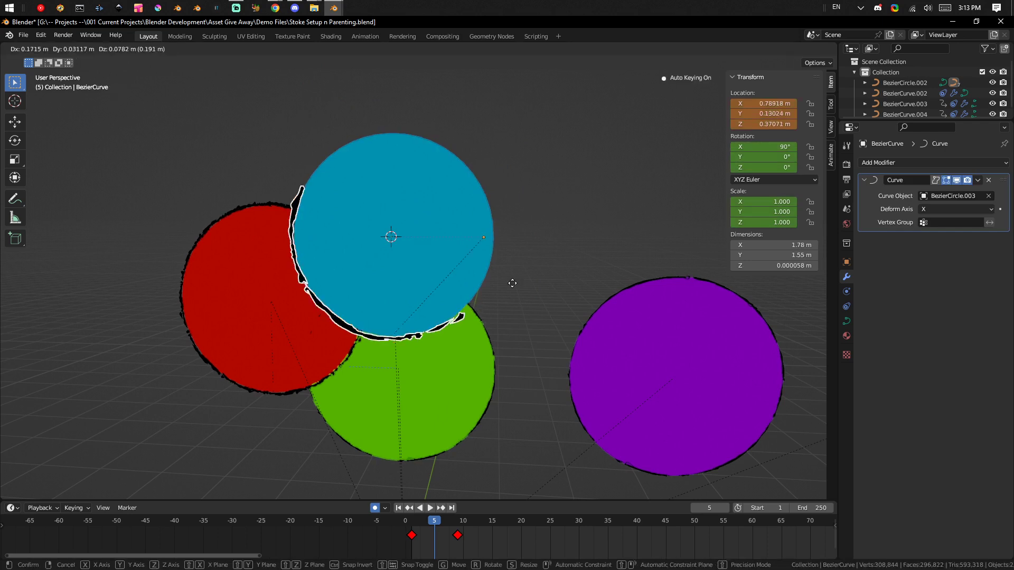
{"action": "right_click", "coordinate": [535, 307]}
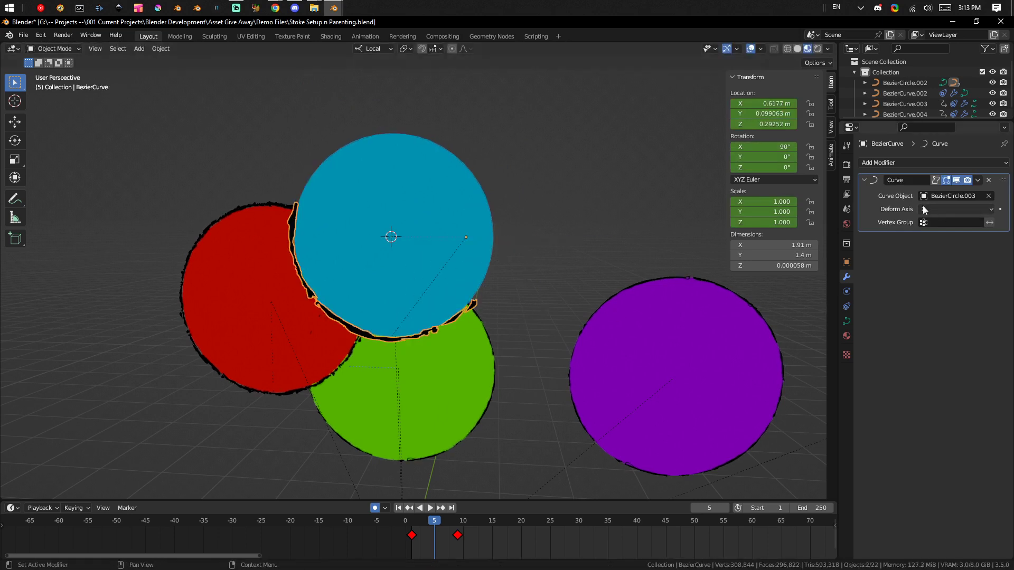
{"action": "left_click", "coordinate": [846, 262]}
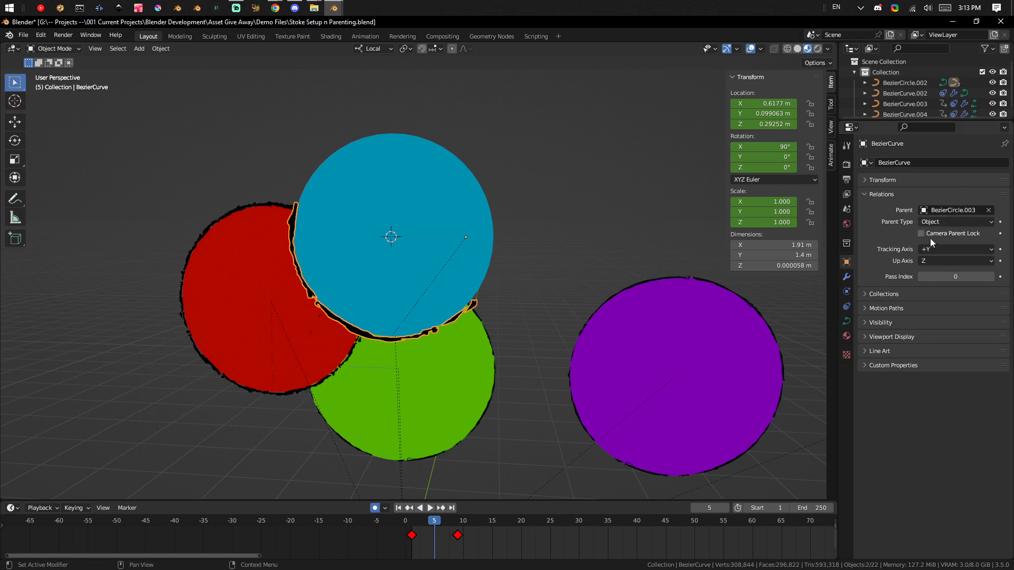
Review the parent types and the Set Parent To options available for the outline stroke.
{"action": "left_click", "coordinate": [939, 222]}
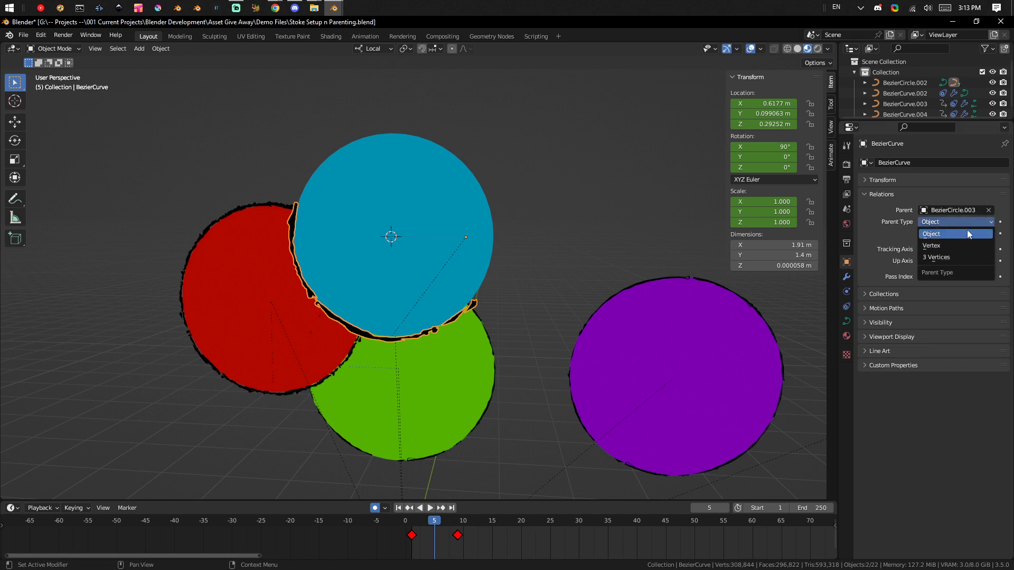
{"action": "left_click", "coordinate": [971, 233]}
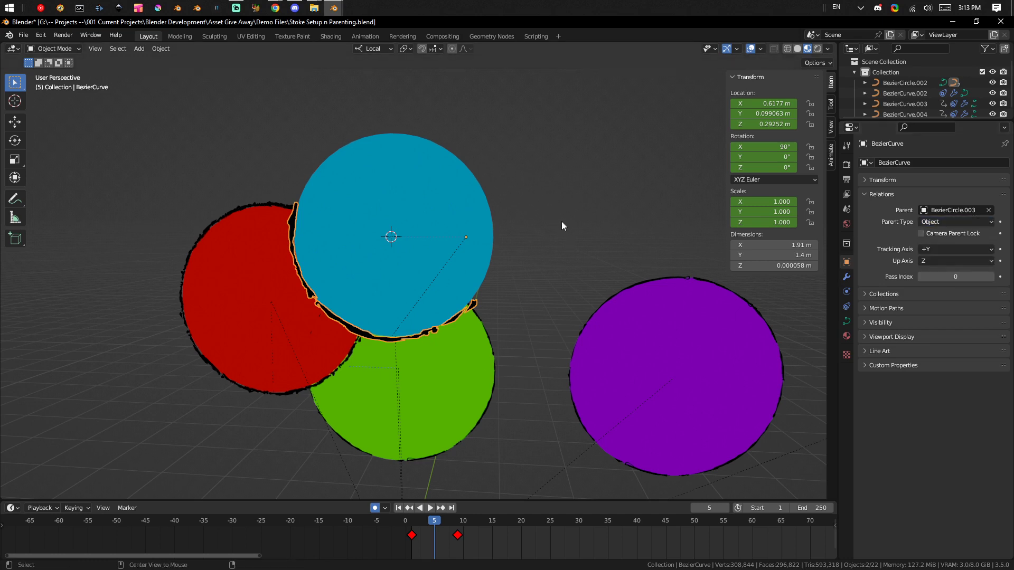
{"action": "key", "text": "ctrl+super+o"}
{"action": "key", "text": "super+p"}
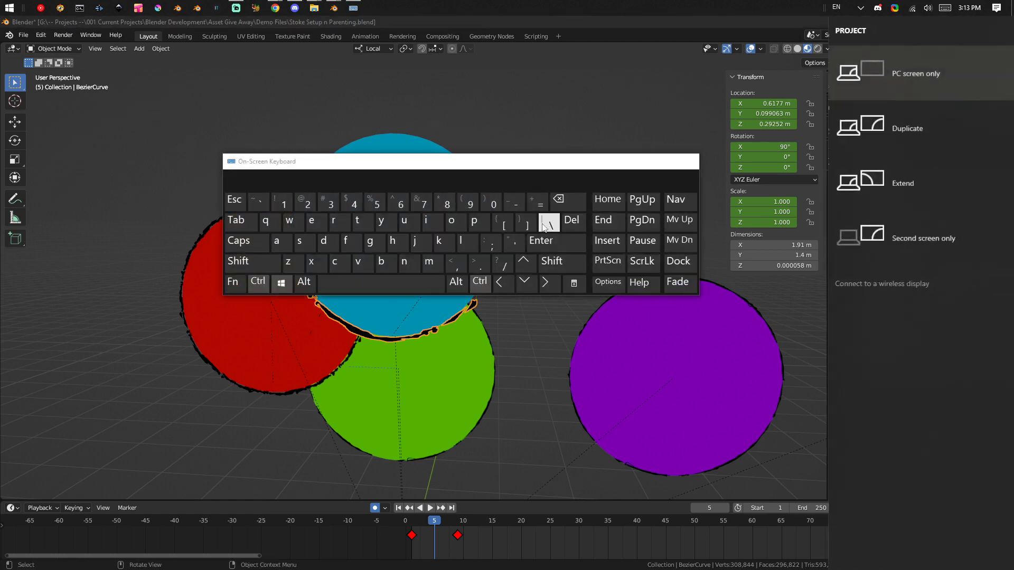
{"action": "left_click", "coordinate": [686, 161]}
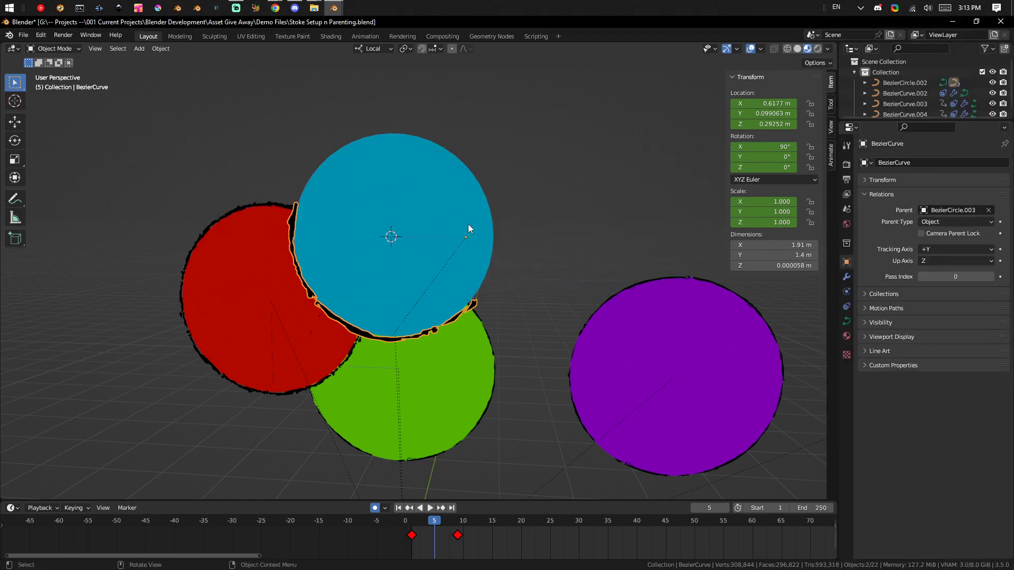
{"action": "key", "text": "ctrl+p"}
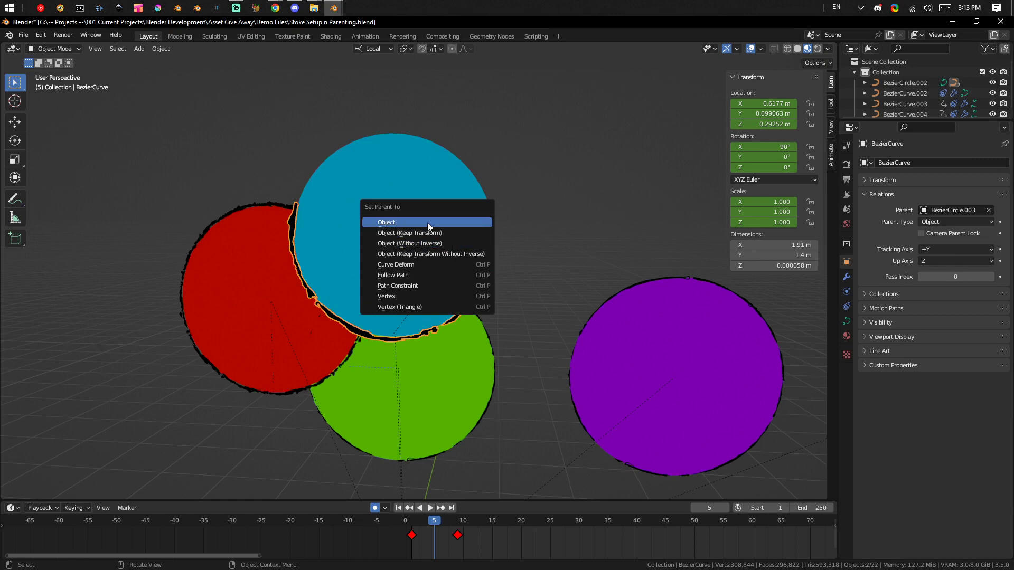
{"action": "left_click", "coordinate": [474, 254]}
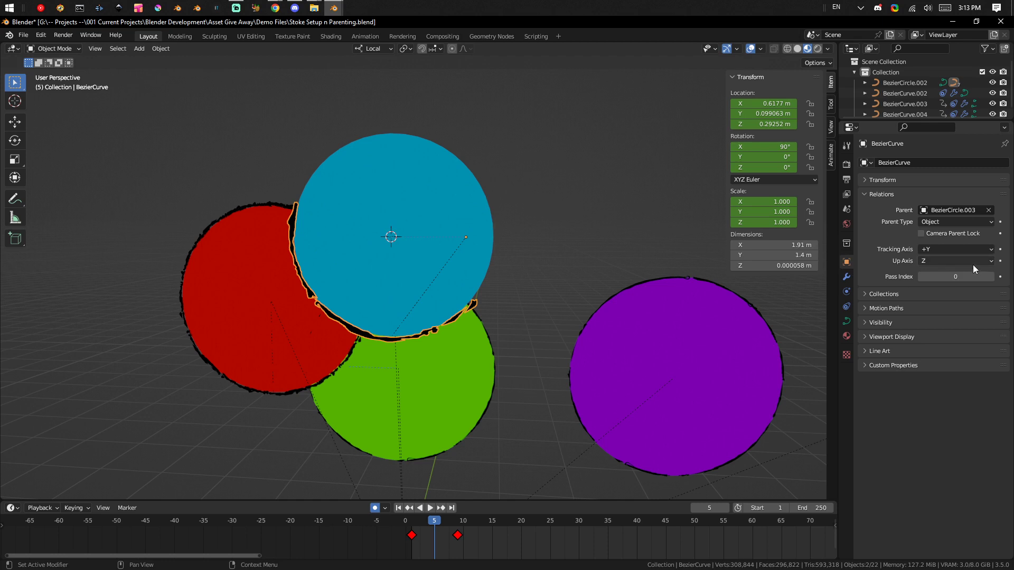
{"action": "left_click", "coordinate": [466, 299]}
{"action": "left_click", "coordinate": [473, 303]}
{"action": "left_click", "coordinate": [475, 271], "text": "shift"}
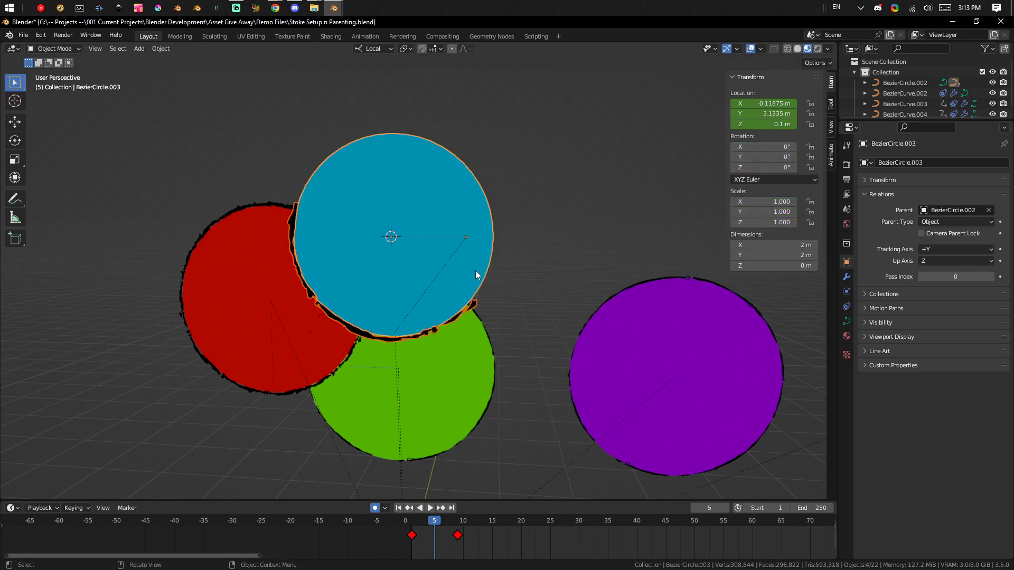
{"action": "key", "text": "alt+p"}
{"action": "left_click", "coordinate": [576, 246]}
{"action": "left_click", "coordinate": [483, 300]}
{"action": "left_click", "coordinate": [482, 300], "text": "shift"}
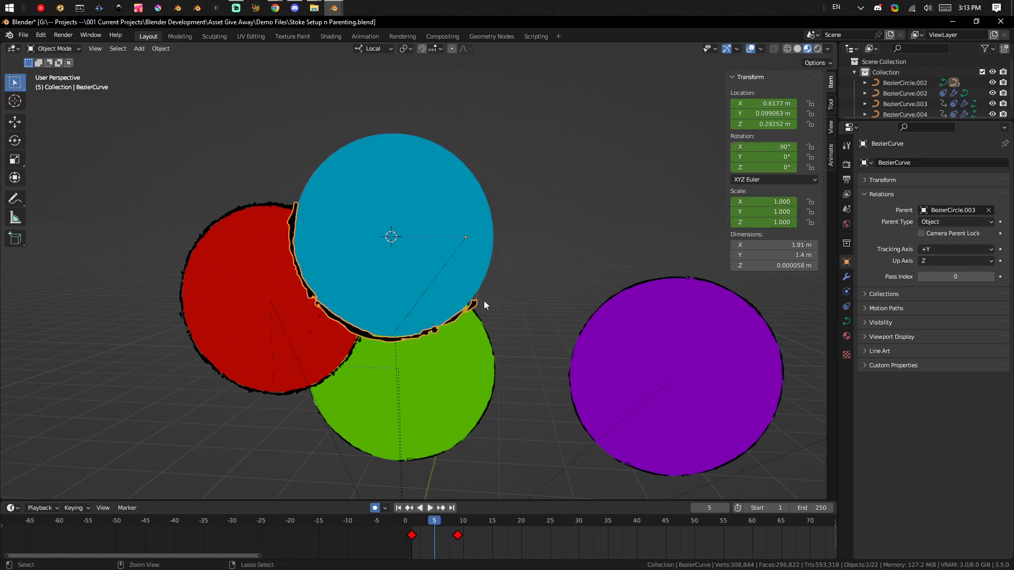
{"action": "key", "text": "ctrl+p"}
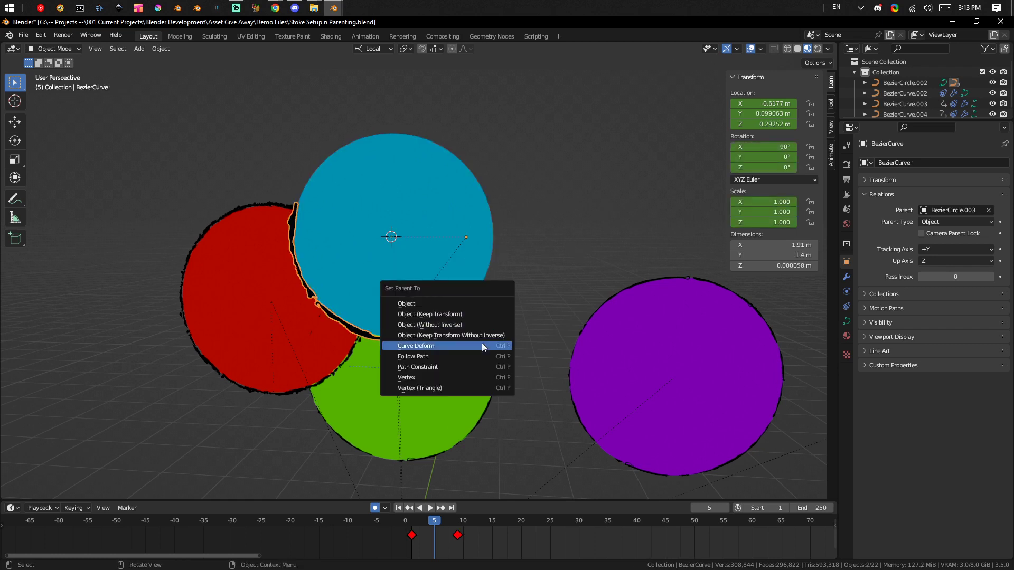
{"action": "left_click", "coordinate": [557, 230]}
Clear the outline stroke's parent using Clear and Keep Transformation.
{"action": "scroll", "coordinate": [486, 322], "scroll_direction": "down", "scroll_amount": 1}
{"action": "left_click", "coordinate": [469, 300]}
{"action": "left_click", "coordinate": [469, 300], "text": "shift"}
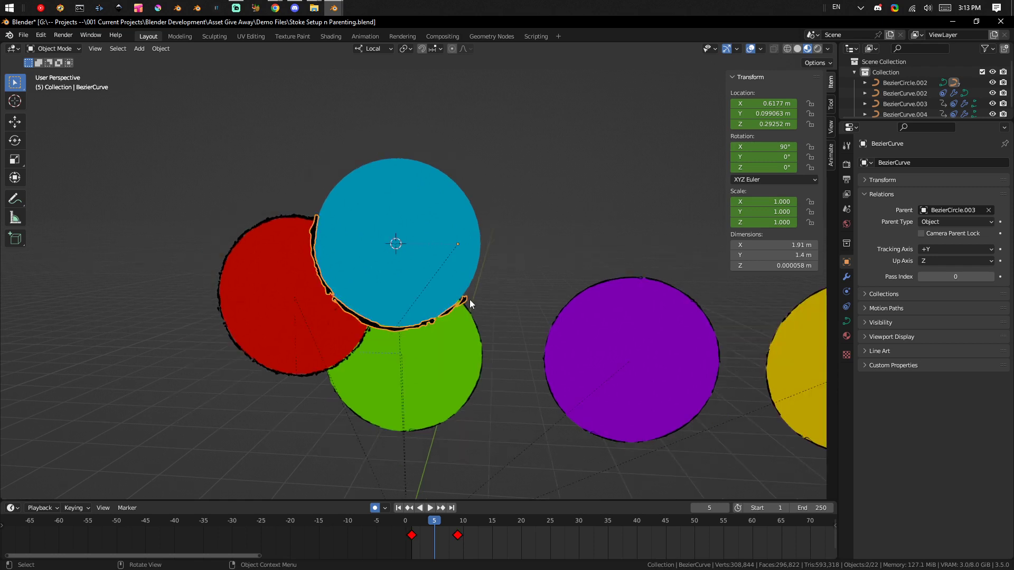
{"action": "key", "text": "alt+p"}
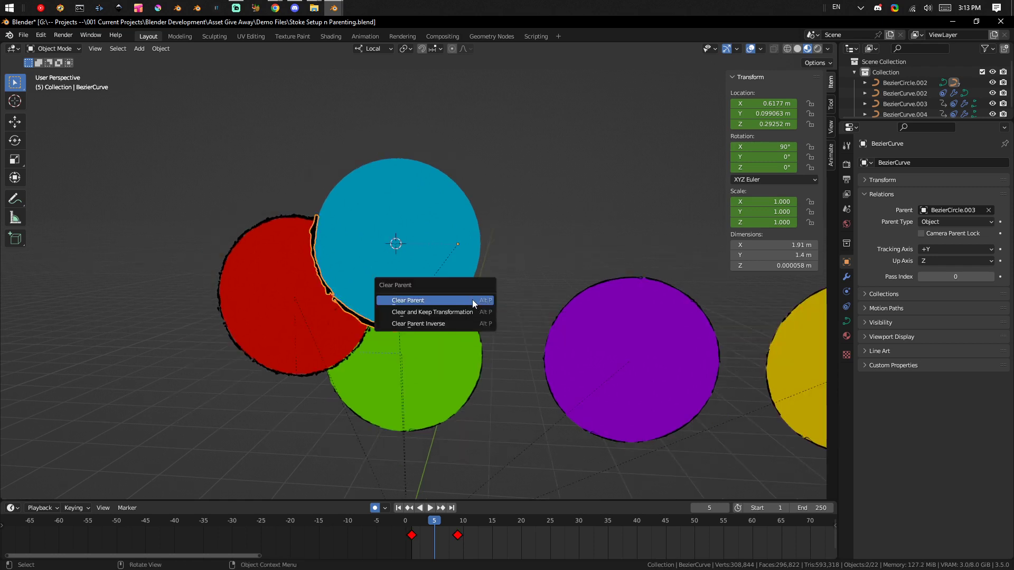
{"action": "left_click", "coordinate": [470, 313]}
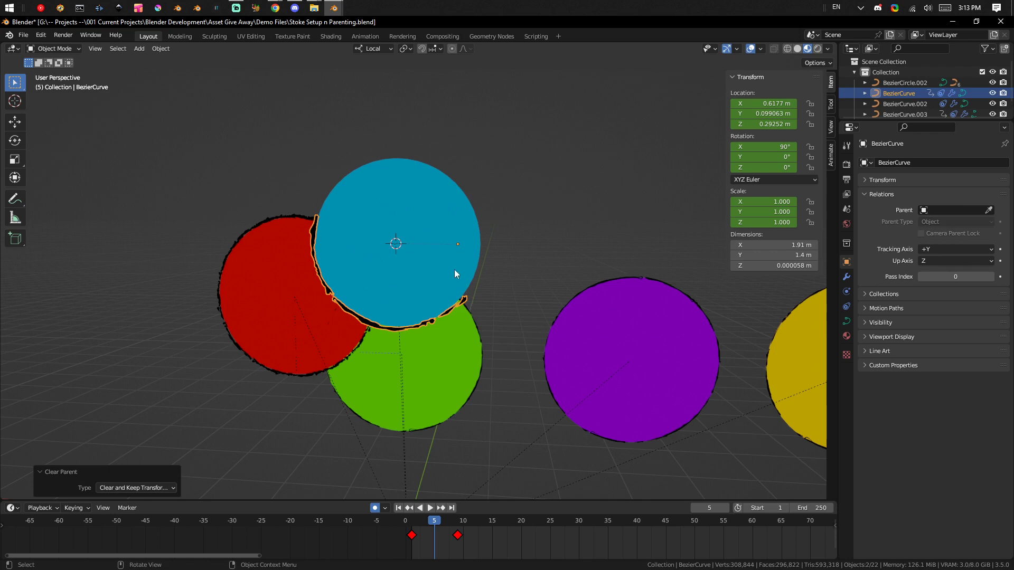
Move the blue circle about 1.42 m along its local X axis.
{"action": "left_click", "coordinate": [442, 283], "text": "shift"}
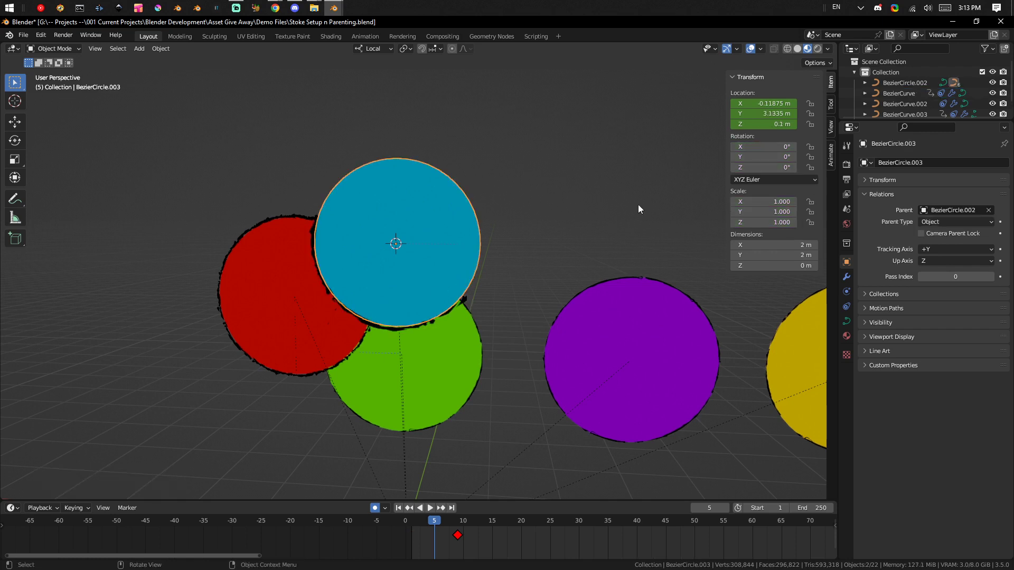
{"action": "key", "text": "g"}
{"action": "key", "text": "x"}
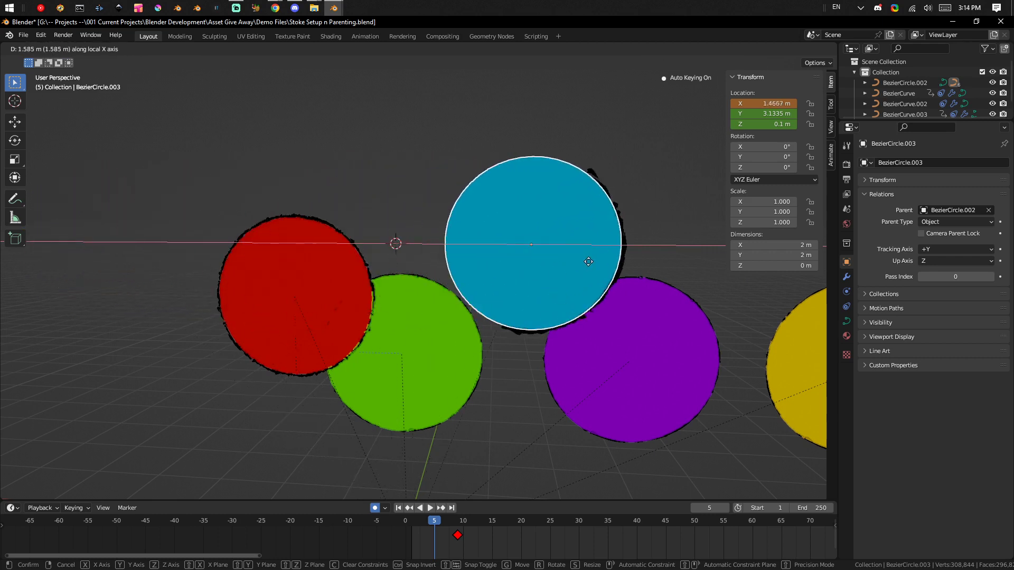
{"action": "left_click", "coordinate": [623, 255]}
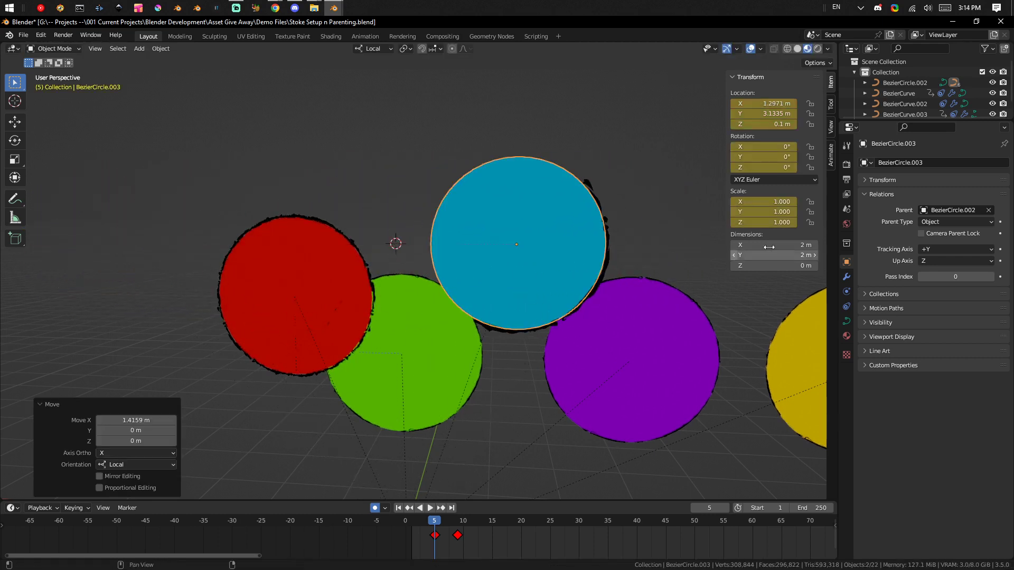
Examine the outline stroke's Curve modifier and its Limit Location and Limit Rotation constraints.
{"action": "left_click", "coordinate": [586, 182]}
{"action": "left_click", "coordinate": [846, 277]}
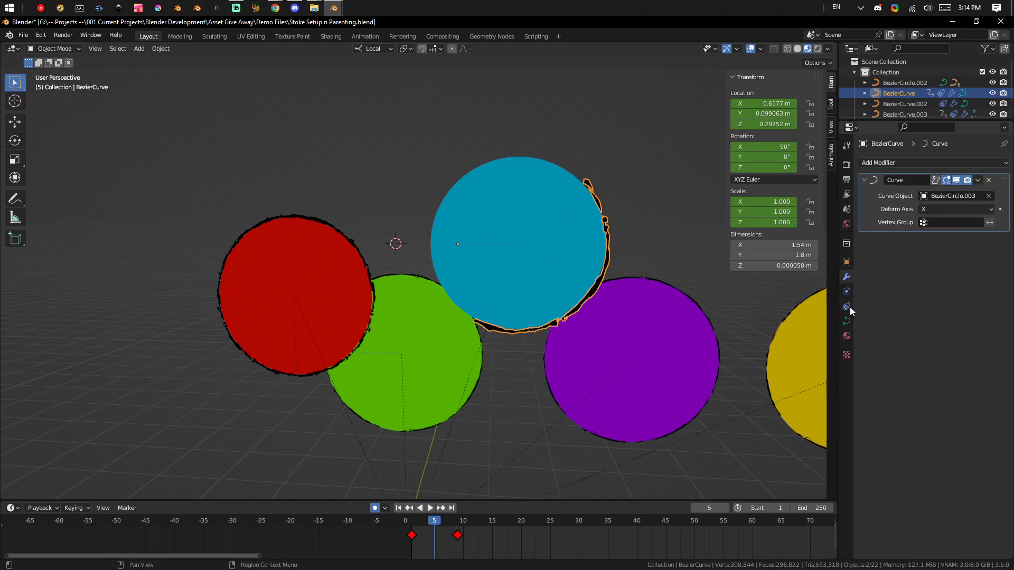
{"action": "left_click", "coordinate": [847, 306]}
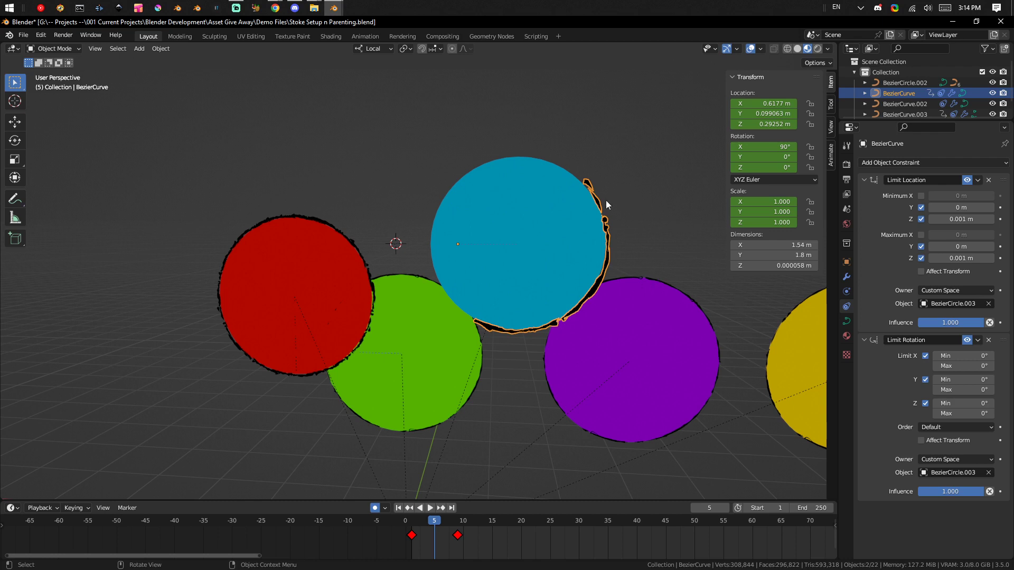
Try to move the blue circle freely to test how the unparented outline stroke follows it.
{"action": "left_click", "coordinate": [534, 244]}
{"action": "key", "text": "g"}
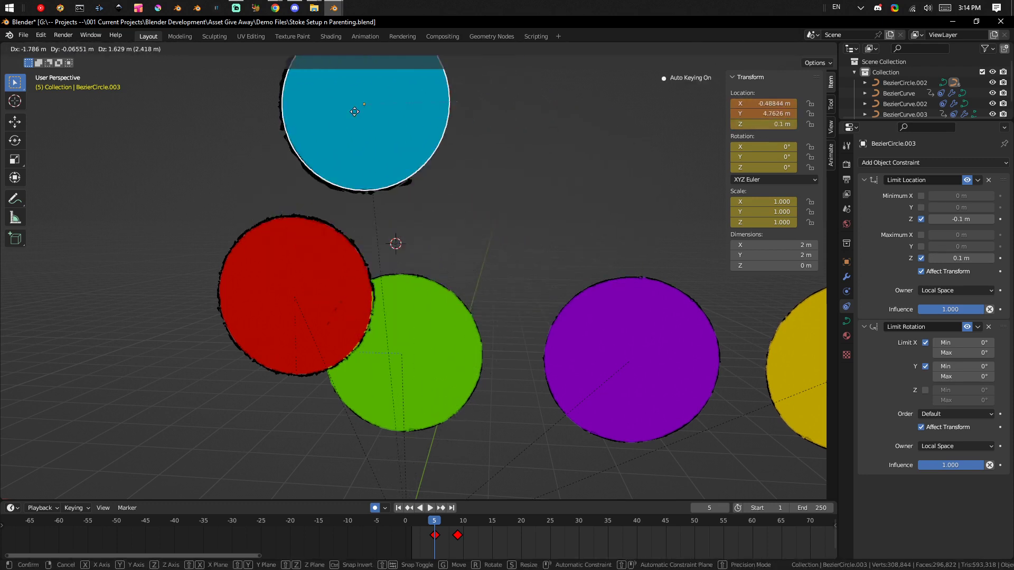
{"action": "right_click", "coordinate": [534, 242]}
Rotate the blue circle to about 13.1° around its Z axis.
{"action": "key", "text": "r"}
{"action": "key", "text": "r"}
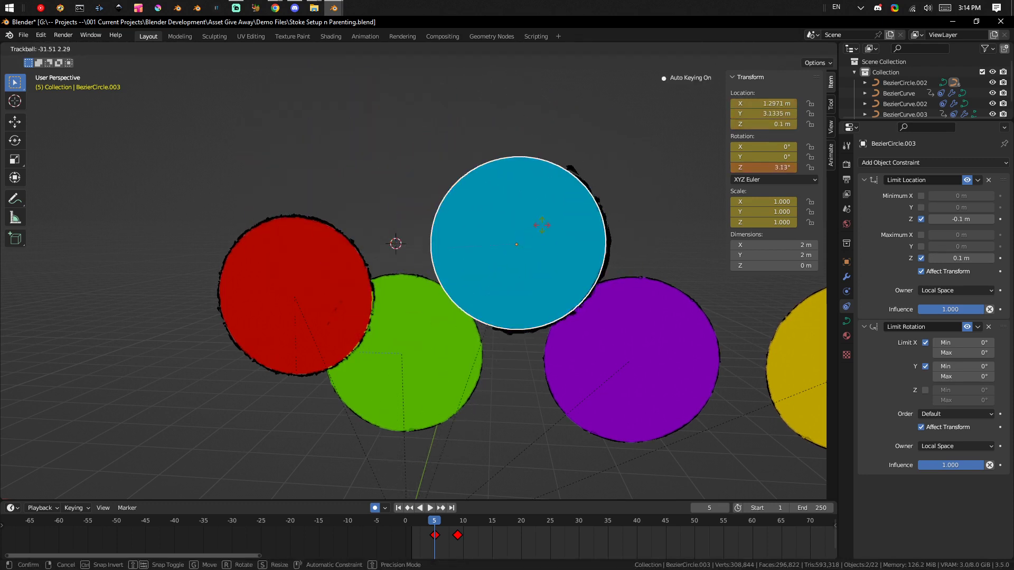
{"action": "left_click", "coordinate": [528, 216]}
{"action": "key", "text": "r"}
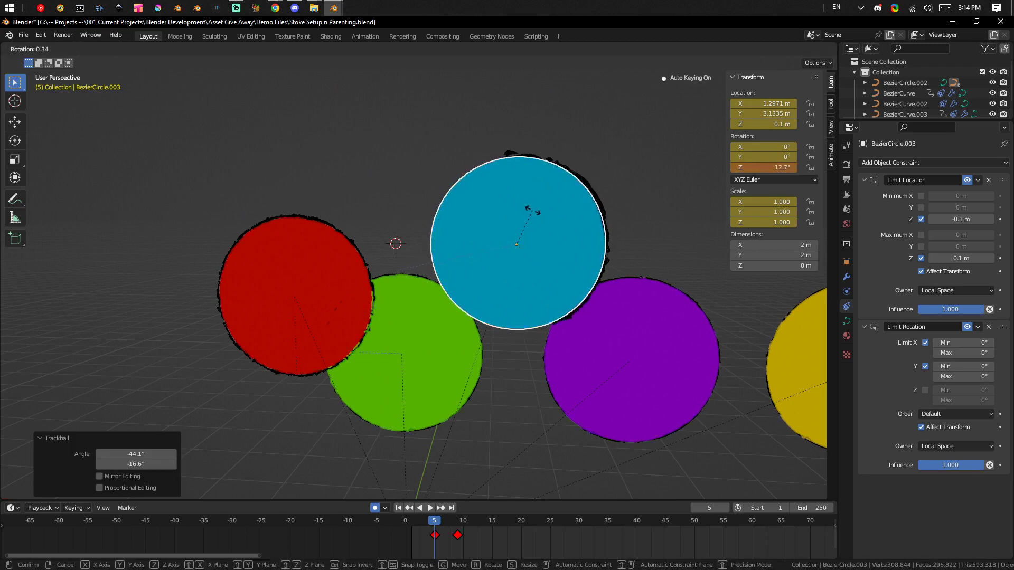
{"action": "left_click", "coordinate": [533, 218]}
Turn off the X and Y rotation limits on the blue circle and try a free trackball rotation.
{"action": "left_click", "coordinate": [930, 342]}
{"action": "left_click", "coordinate": [930, 366]}
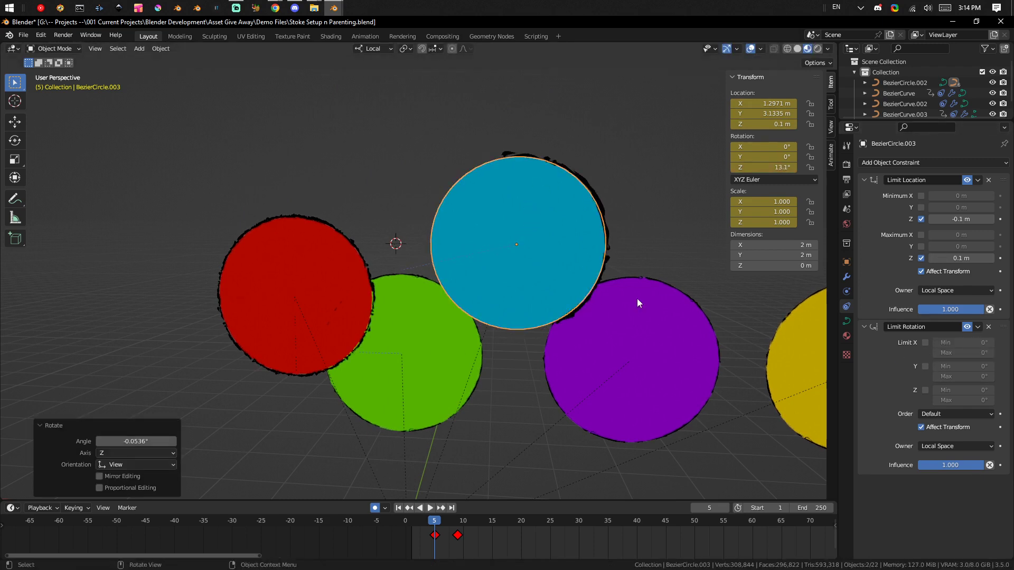
{"action": "key", "text": "r"}
{"action": "key", "text": "r"}
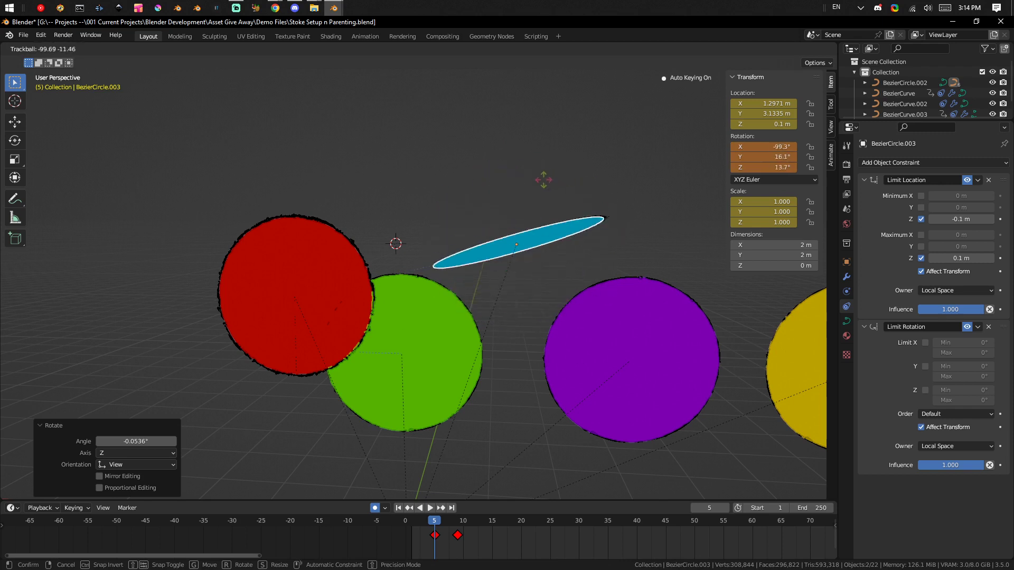
{"action": "key", "text": "Escape"}
Parent the outline stroke to the blue circle using Object (Keep Transform).
{"action": "left_click", "coordinate": [592, 187]}
{"action": "left_click", "coordinate": [571, 237], "text": "shift"}
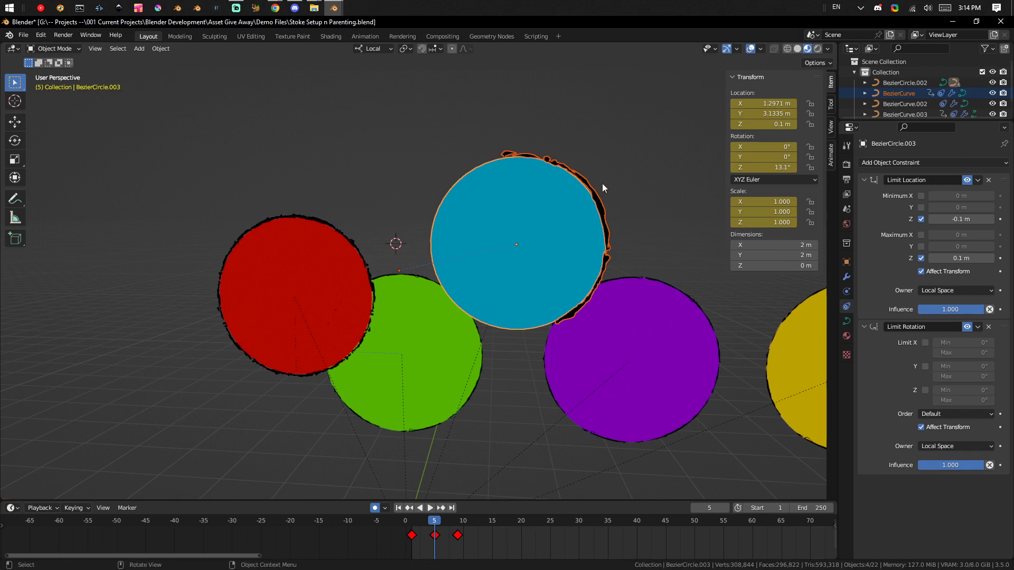
{"action": "left_click", "coordinate": [599, 184]}
{"action": "left_click", "coordinate": [572, 235], "text": "shift"}
{"action": "key", "text": "ctrl+p"}
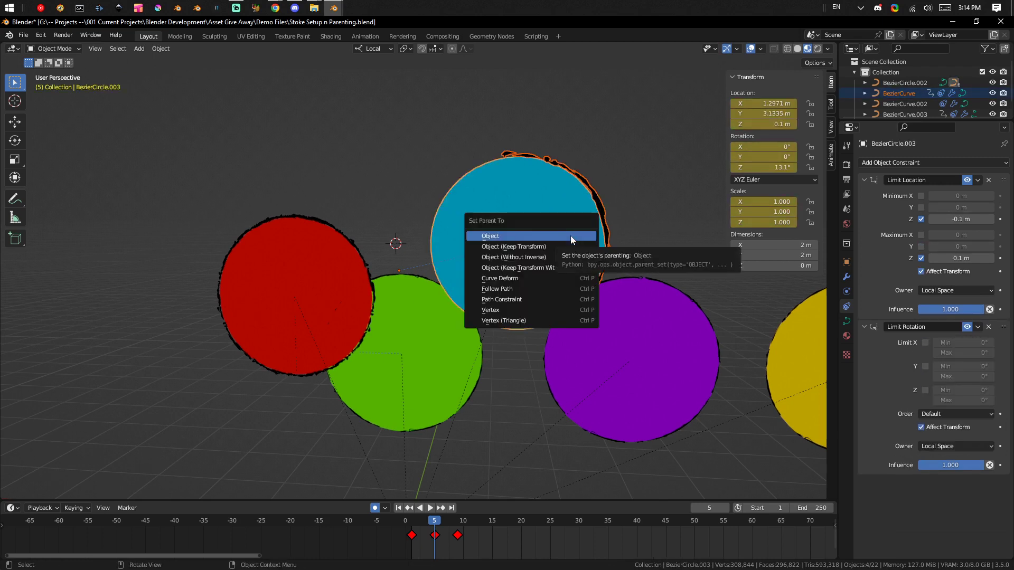
{"action": "left_click", "coordinate": [576, 246]}
Try to move the blue circle to test the new parenting of the outline stroke.
{"action": "left_click", "coordinate": [573, 246]}
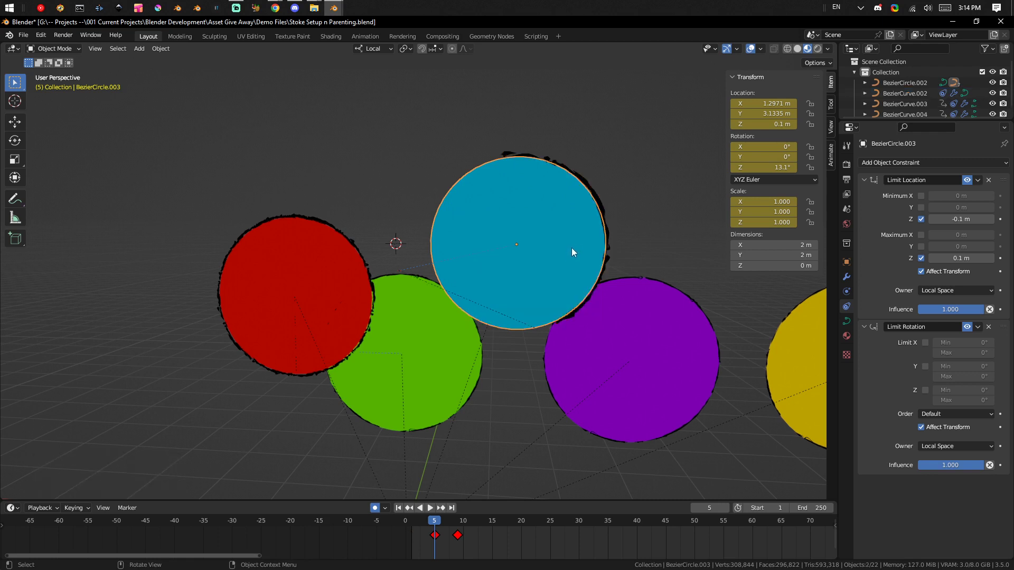
{"action": "key", "text": "g"}
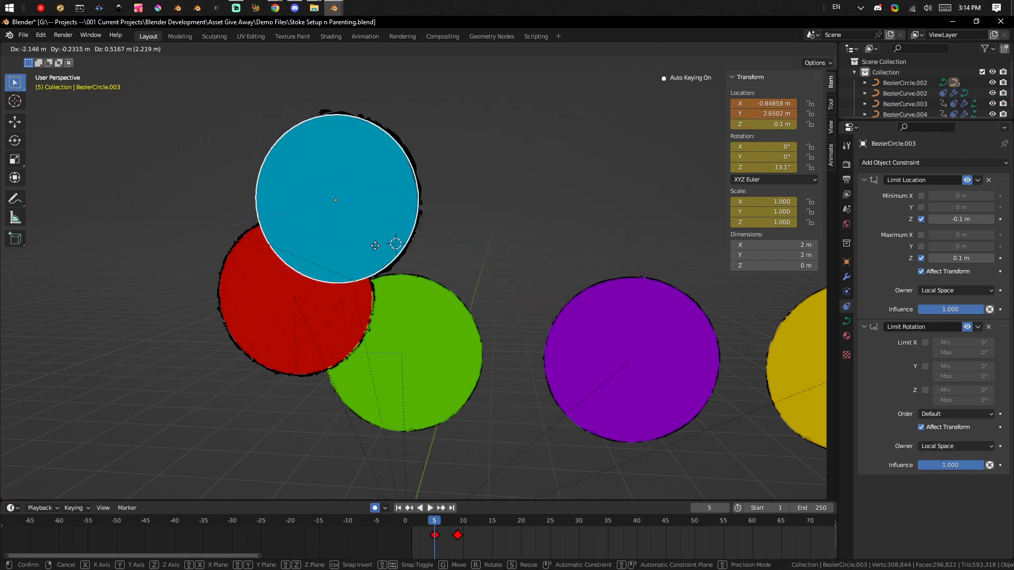
{"action": "right_click", "coordinate": [563, 196]}
Move the outline stroke about 0.55 m in X, -0.20 m in Y and -2.57 m in Z, and scrub to frame 6.
{"action": "left_click", "coordinate": [592, 189]}
{"action": "key", "text": "g"}
{"action": "left_click", "coordinate": [663, 367]}
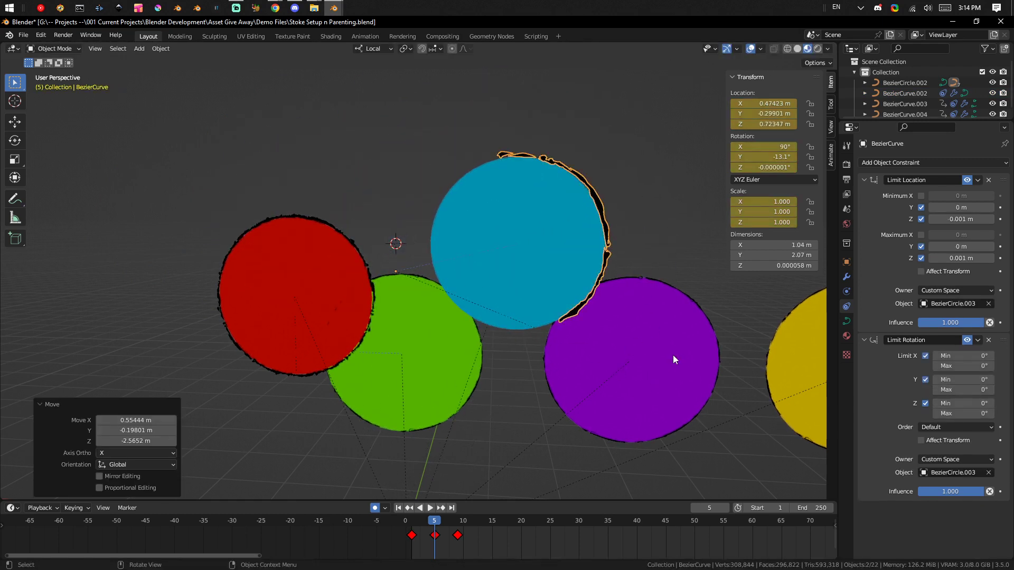
{"action": "mouse_move", "coordinate": [426, 519]}
{"action": "left_mouse_down"}
{"action": "mouse_move", "coordinate": [486, 515]}
{"action": "mouse_move", "coordinate": [412, 513]}
{"action": "mouse_move", "coordinate": [441, 518]}
{"action": "left_mouse_up"}
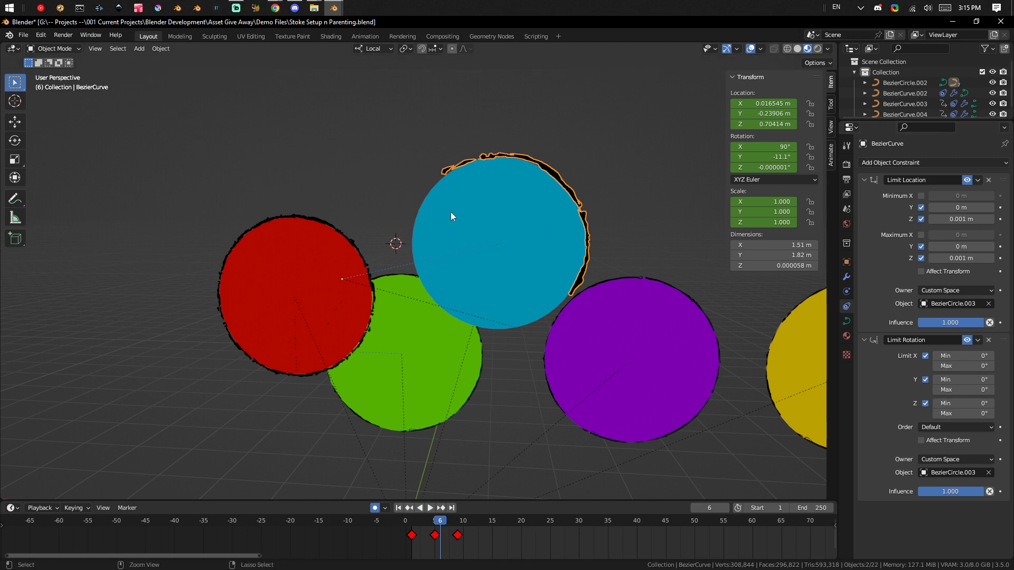
Try to move the small purple ring at the world origin to test that all the circles follow it.
{"action": "mouse_move", "coordinate": [451, 211]}
{"action": "middle_mouse_down", "text": "ctrl"}
{"action": "mouse_move", "coordinate": [486, 285]}
{"action": "mouse_move", "coordinate": [452, 215]}
{"action": "middle_mouse_up", "text": "ctrl"}
{"action": "middle_click_drag", "start_coordinate": [452, 215], "coordinate": [469, 254], "text": "ctrl"}
{"action": "middle_click_drag", "start_coordinate": [502, 370], "coordinate": [505, 350], "text": "ctrl"}
{"action": "middle_click_drag", "start_coordinate": [506, 349], "coordinate": [513, 363]}
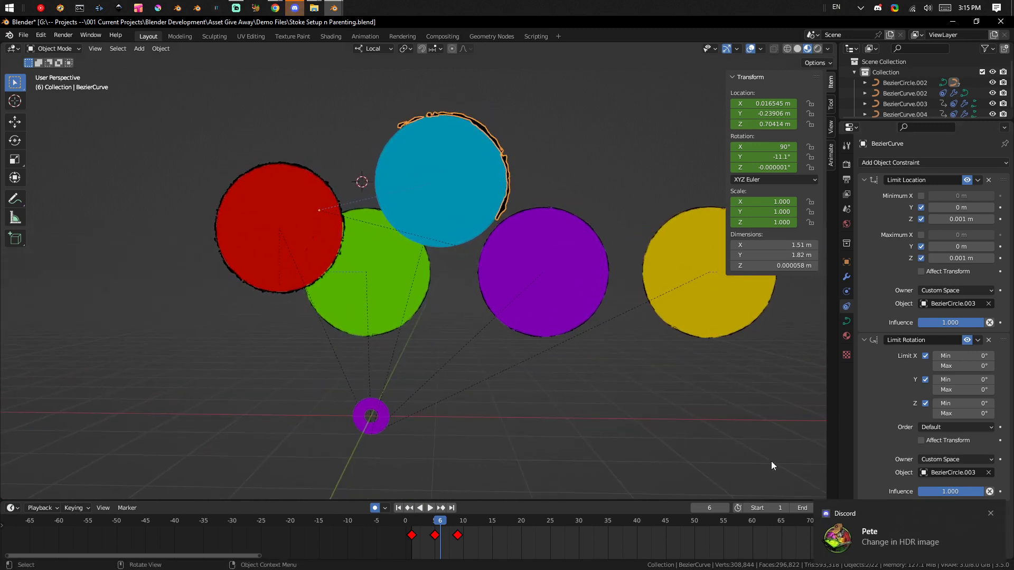
{"action": "left_click", "coordinate": [990, 513]}
{"action": "scroll", "coordinate": [432, 230], "scroll_direction": "down", "scroll_amount": 1}
{"action": "middle_click_drag", "start_coordinate": [432, 230], "coordinate": [469, 281], "text": "ctrl"}
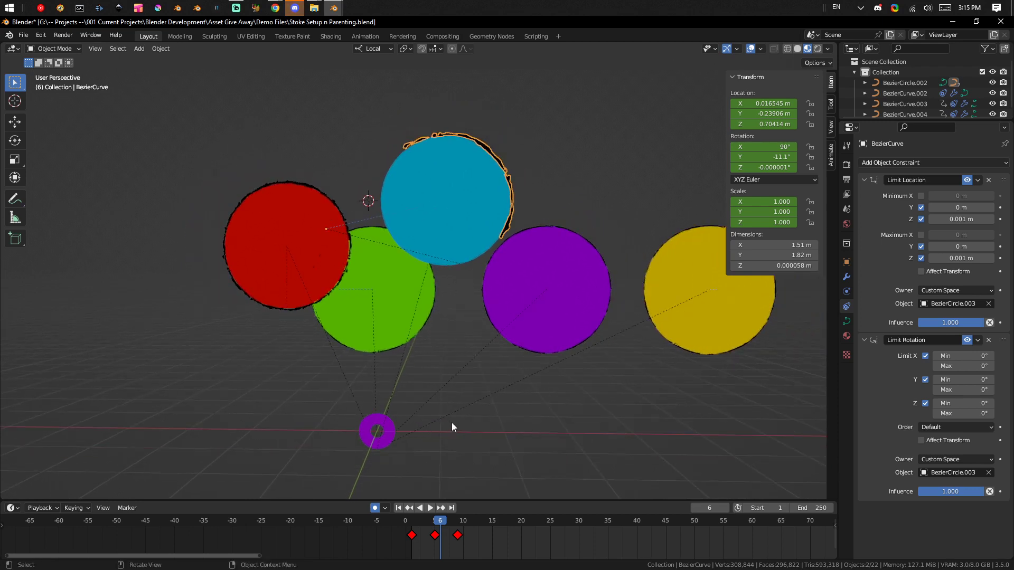
{"action": "left_click", "coordinate": [394, 440]}
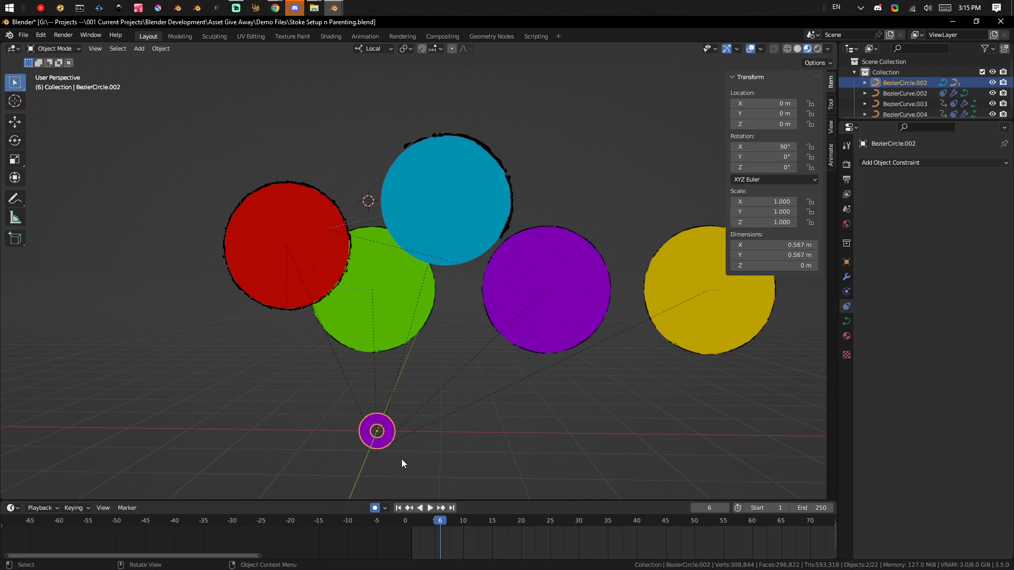
{"action": "mouse_move", "coordinate": [399, 447]}
{"action": "middle_mouse_down"}
{"action": "mouse_move", "coordinate": [446, 419]}
{"action": "mouse_move", "coordinate": [391, 421]}
{"action": "mouse_move", "coordinate": [402, 433]}
{"action": "middle_mouse_up"}
{"action": "key", "text": "g"}
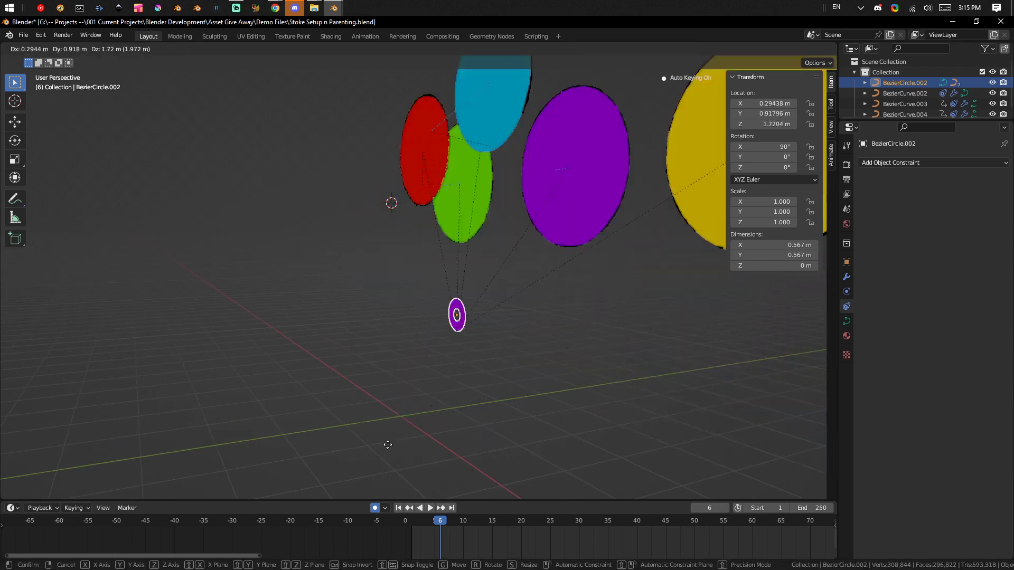
{"action": "right_click", "coordinate": [398, 395]}
Disable the small purple ring's visibility in renders and expand its viewport display settings.
{"action": "middle_click_drag", "start_coordinate": [395, 423], "coordinate": [430, 420]}
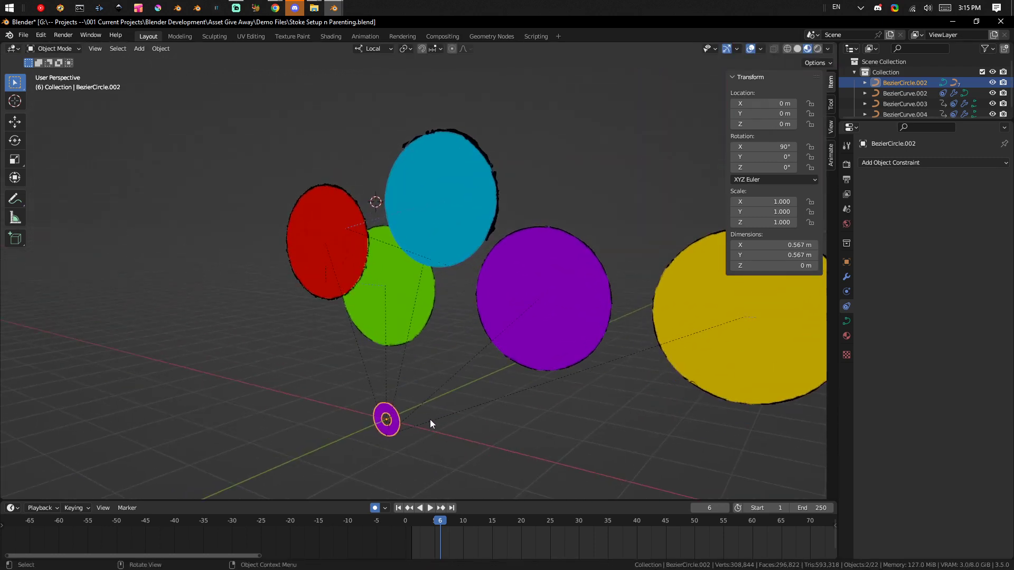
{"action": "left_click", "coordinate": [846, 261]}
{"action": "left_click", "coordinate": [881, 323]}
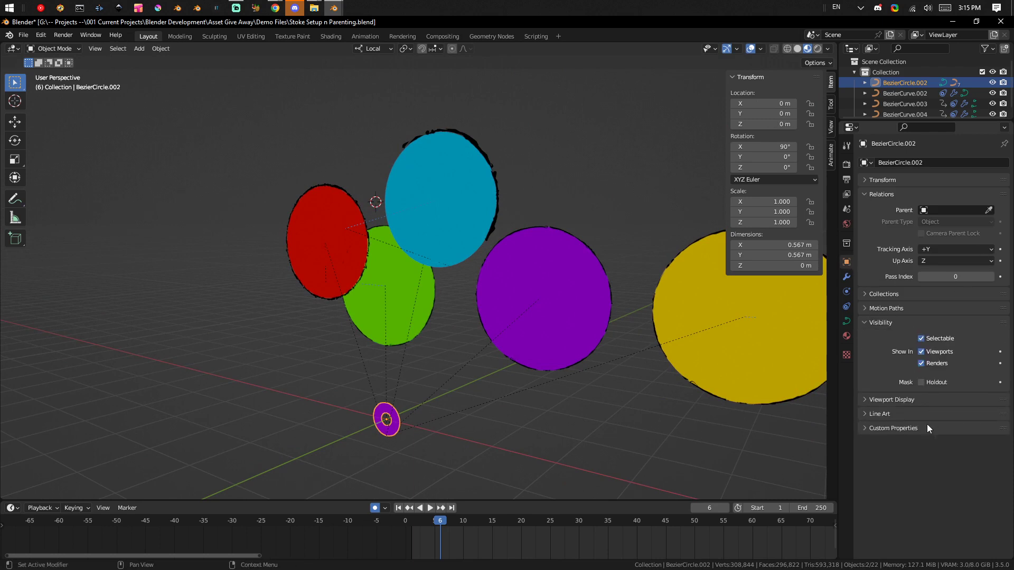
{"action": "left_click", "coordinate": [891, 399]}
{"action": "left_click", "coordinate": [931, 367]}
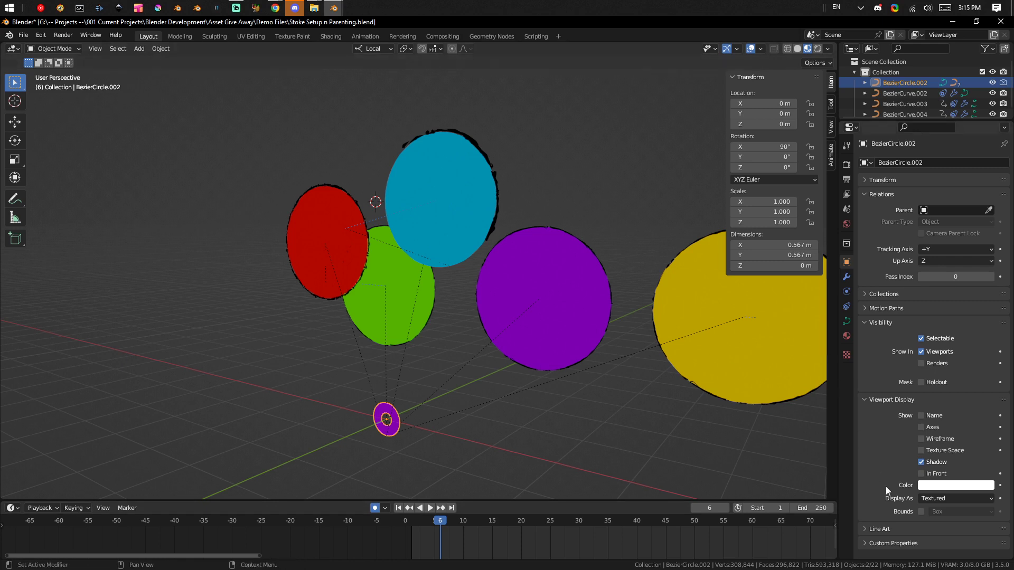
Collapse the Visibility settings, preview the scene in rendered shading and return to material preview shading.
{"action": "left_click", "coordinate": [886, 321]}
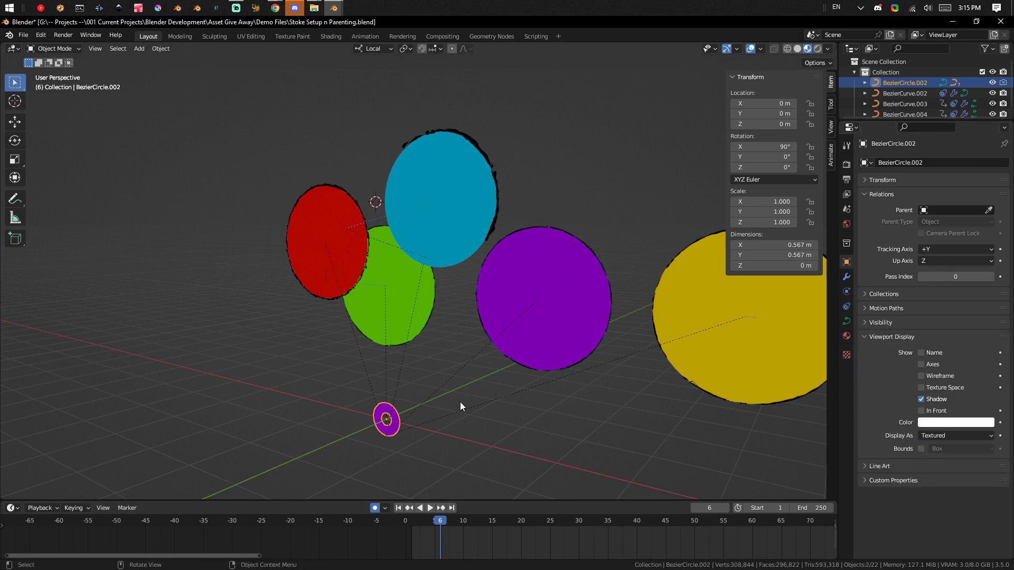
{"action": "left_click", "coordinate": [818, 48]}
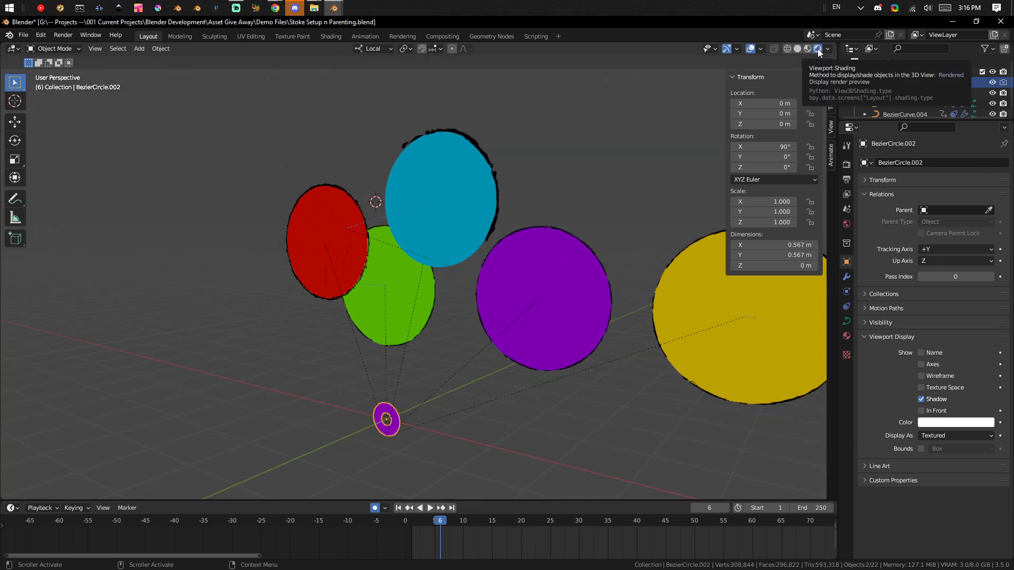
{"action": "left_click", "coordinate": [807, 48]}
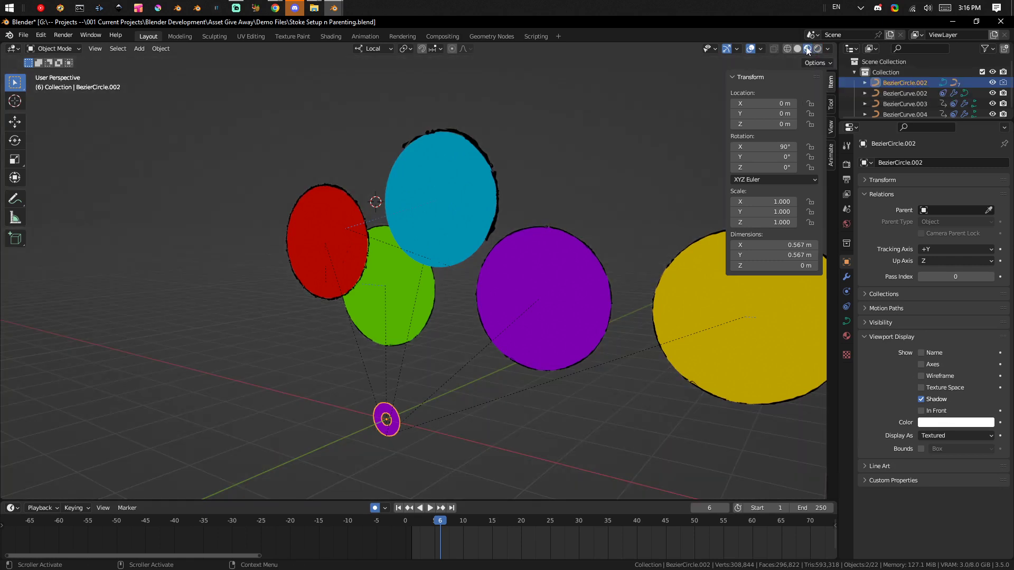
Select the blue circle and display its object constraints, dismissing the chat notification.
{"action": "middle_click_drag", "start_coordinate": [327, 302], "coordinate": [400, 288]}
{"action": "left_click", "coordinate": [468, 207]}
{"action": "scroll", "coordinate": [474, 302], "scroll_direction": "up", "scroll_amount": 1}
{"action": "middle_click_drag", "start_coordinate": [475, 302], "coordinate": [432, 263]}
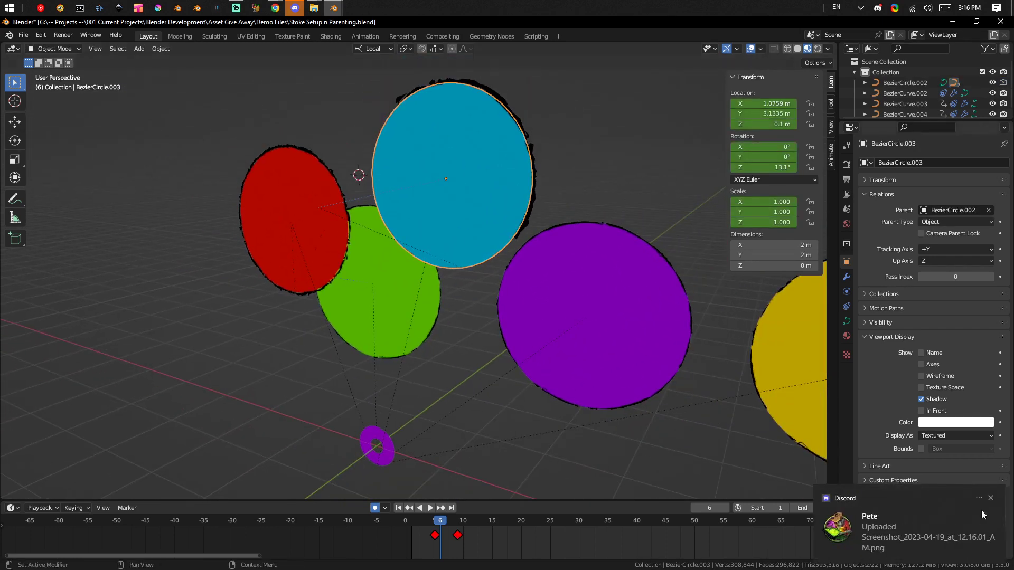
{"action": "left_click", "coordinate": [991, 498]}
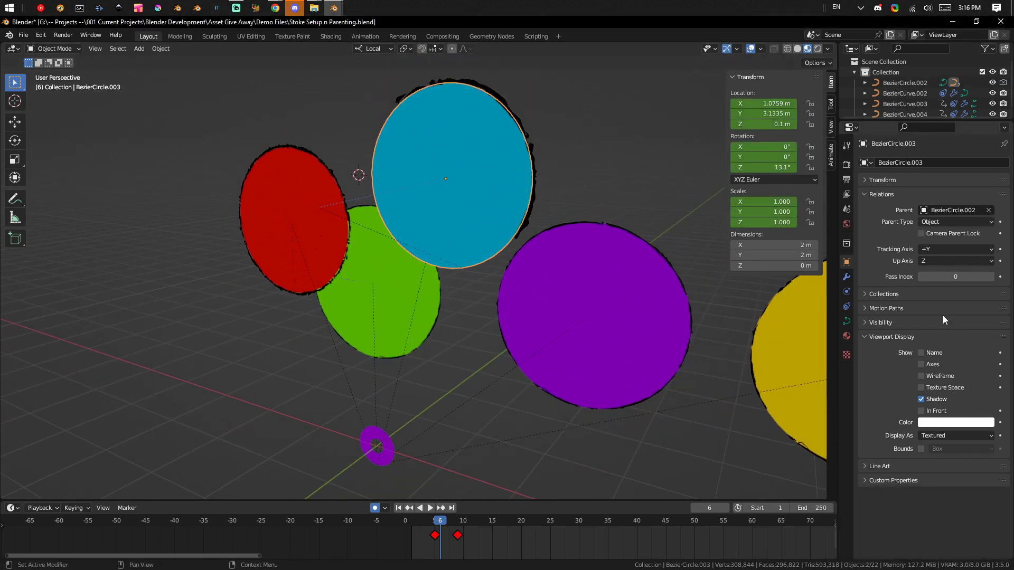
{"action": "left_click", "coordinate": [846, 280]}
{"action": "left_click", "coordinate": [848, 292]}
{"action": "left_click", "coordinate": [848, 305]}
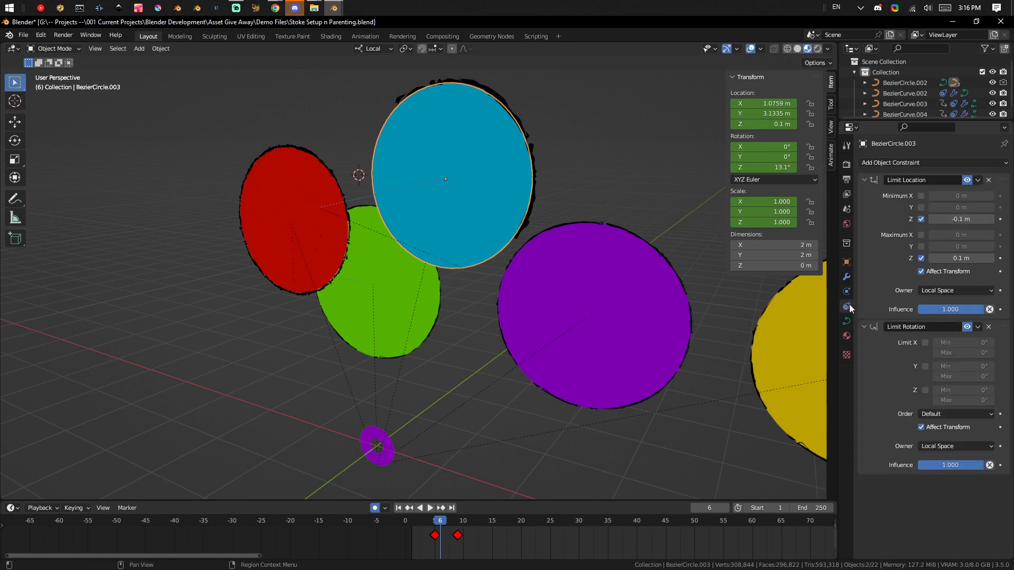
Close the Discord window.
{"action": "right_click", "coordinate": [295, 8]}
{"action": "left_click", "coordinate": [278, 61]}
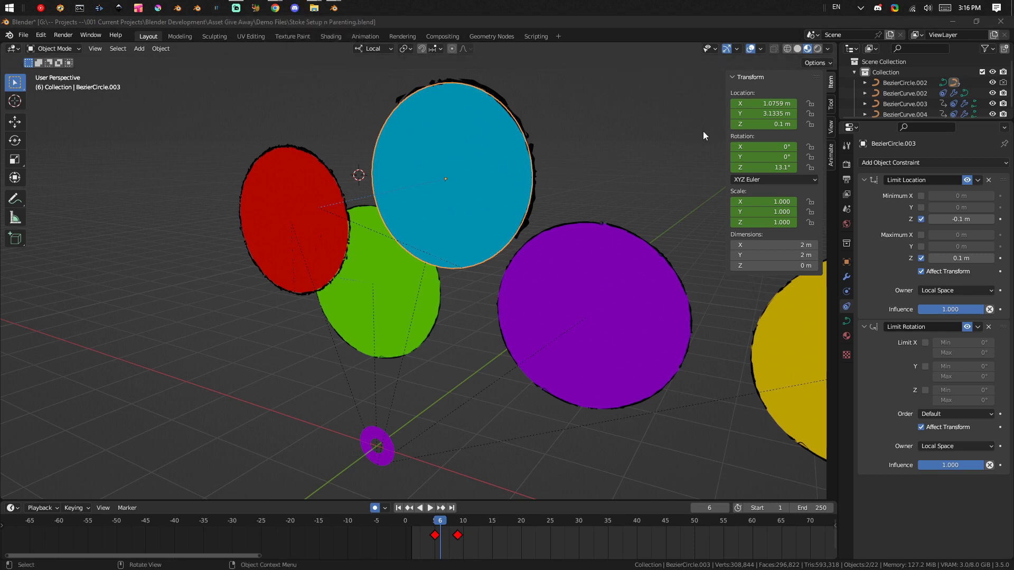
Try to move the blue circle along its local Z axis to test its Limit Location constraint.
{"action": "middle_click_drag", "start_coordinate": [474, 242], "coordinate": [509, 252]}
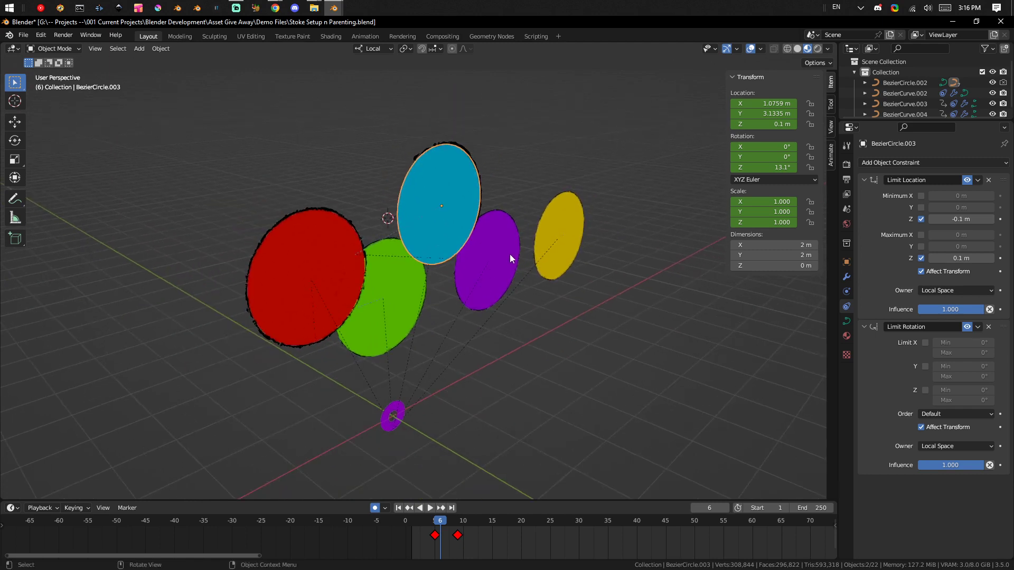
{"action": "key", "text": "g"}
{"action": "key", "text": "z"}
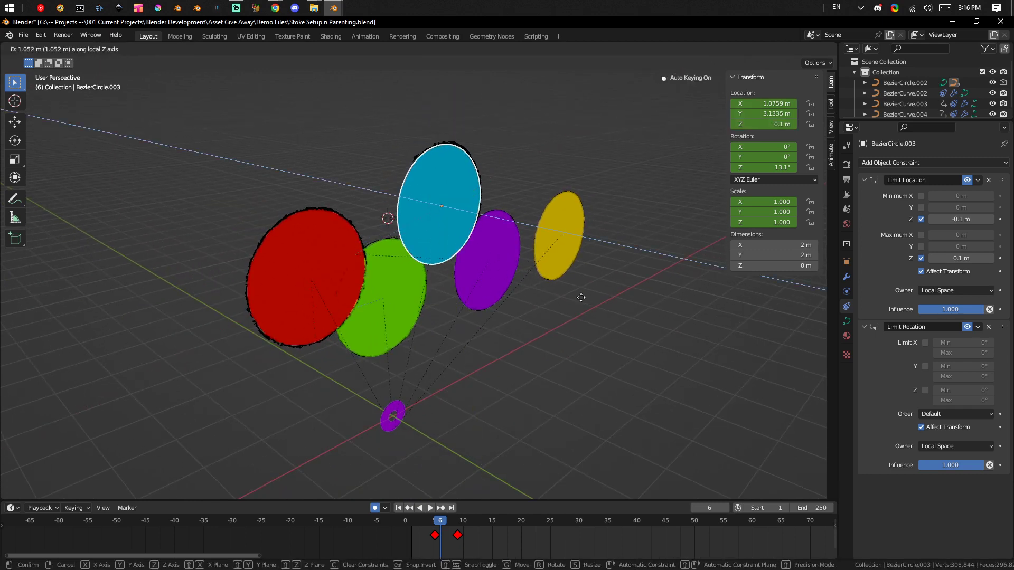
{"action": "left_click", "coordinate": [566, 230]}
Clear all object constraints from the yellow circle.
{"action": "left_click", "coordinate": [565, 230]}
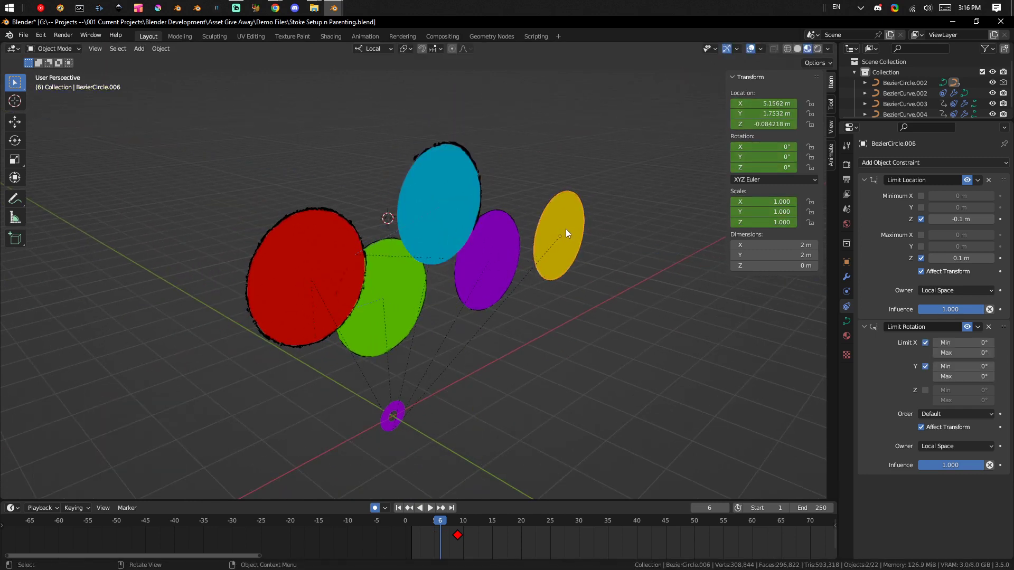
{"action": "key", "text": "q"}
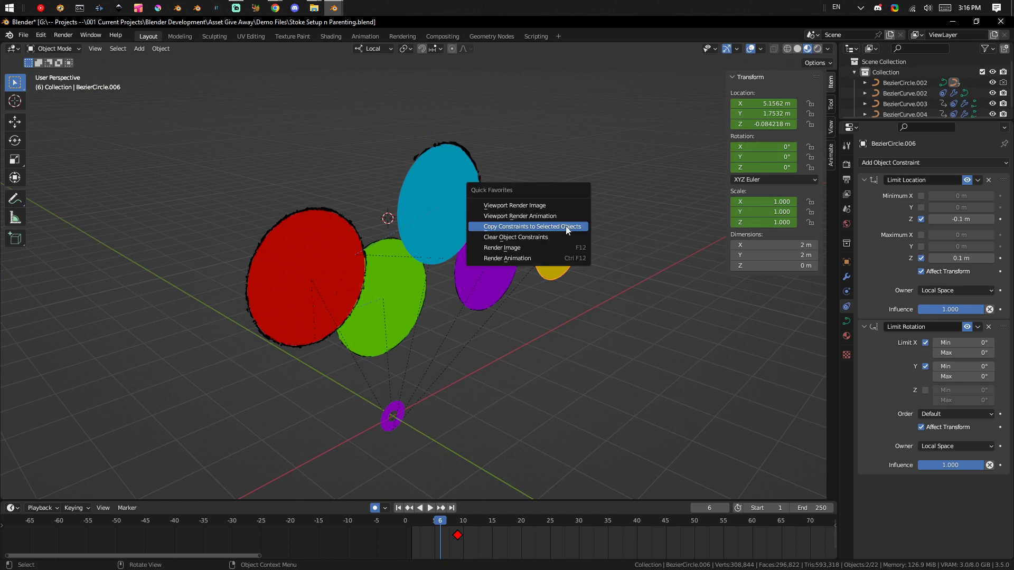
{"action": "left_click", "coordinate": [559, 237]}
Move the constrained blue circle about -1.32 m along its local Z axis.
{"action": "left_click", "coordinate": [425, 199]}
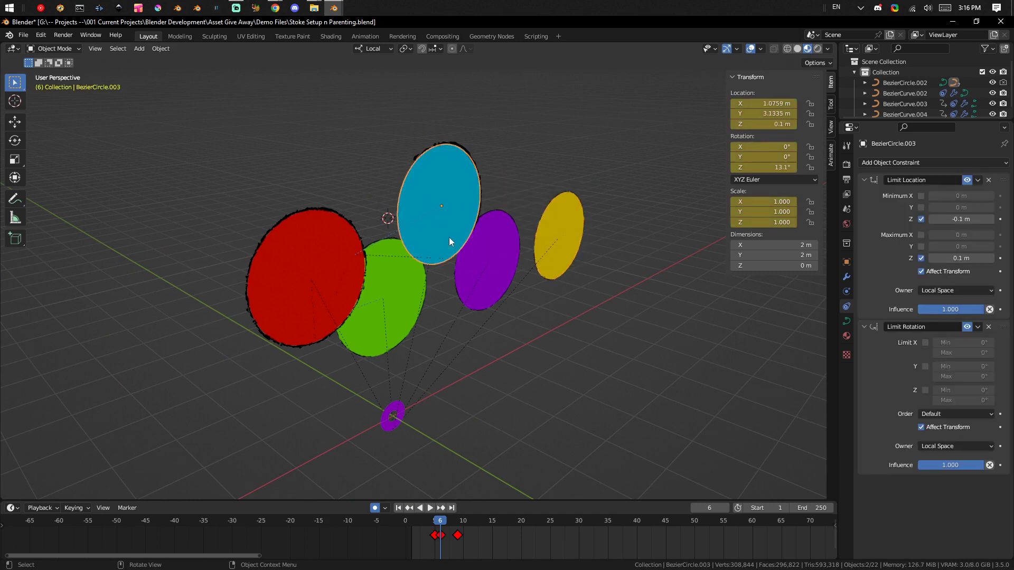
{"action": "key", "text": "g"}
{"action": "key", "text": "z"}
{"action": "key", "text": "z"}
{"action": "left_click", "coordinate": [393, 198]}
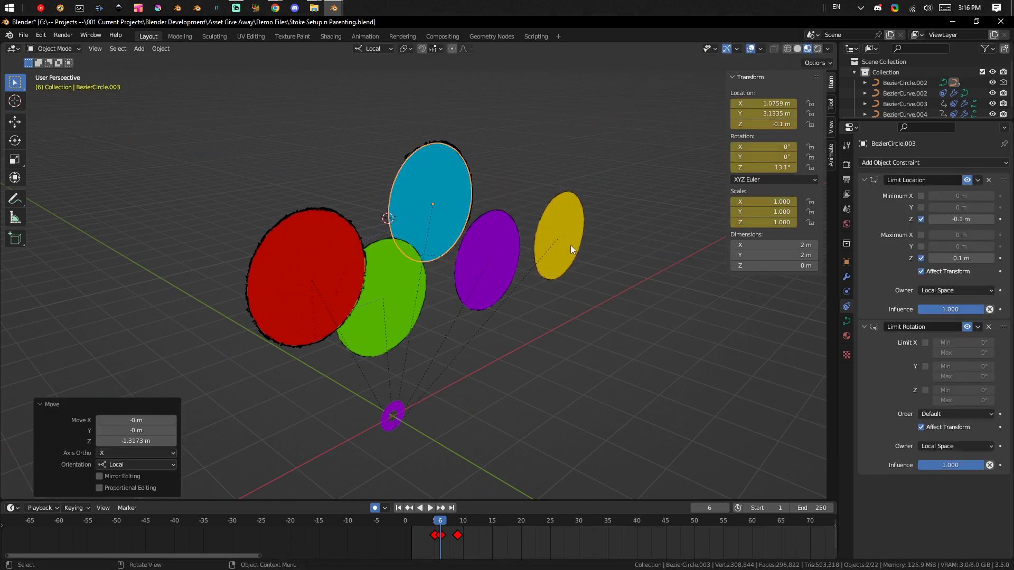
Move the unconstrained yellow circle about 0.62 m along its local Z axis.
{"action": "left_click", "coordinate": [572, 251]}
{"action": "key", "text": "g"}
{"action": "key", "text": "z"}
{"action": "key", "text": "z"}
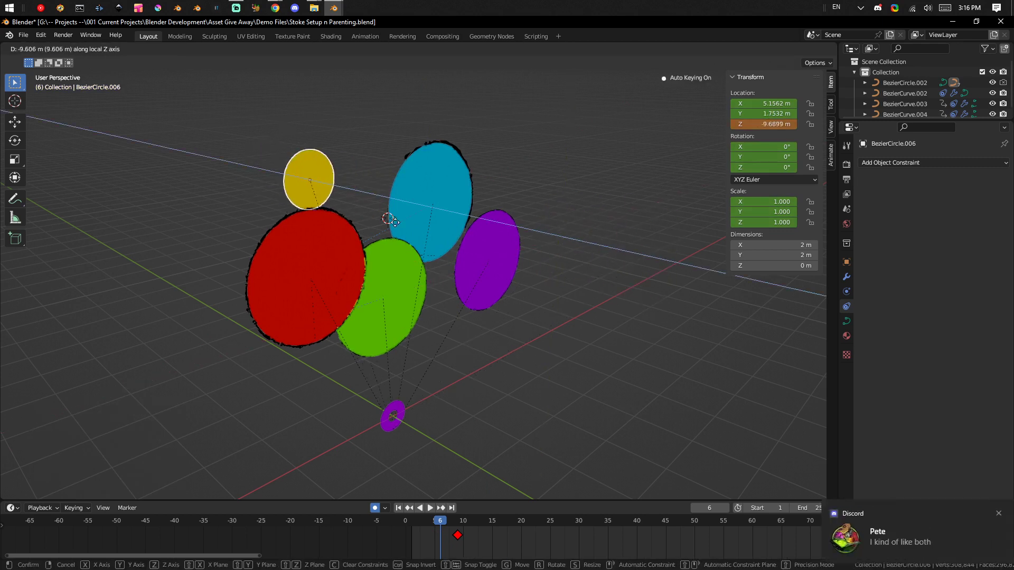
{"action": "left_click", "coordinate": [693, 252]}
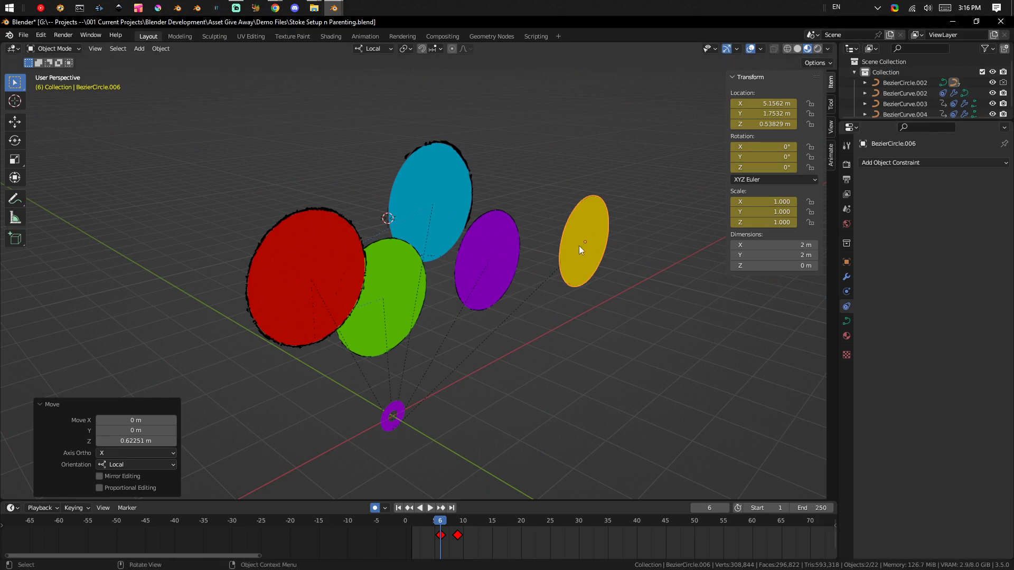
Slide the yellow circle once more along its local Z axis to demonstrate depth movement without constraints.
{"action": "key", "text": "g"}
{"action": "key", "text": "z"}
{"action": "key", "text": "z"}
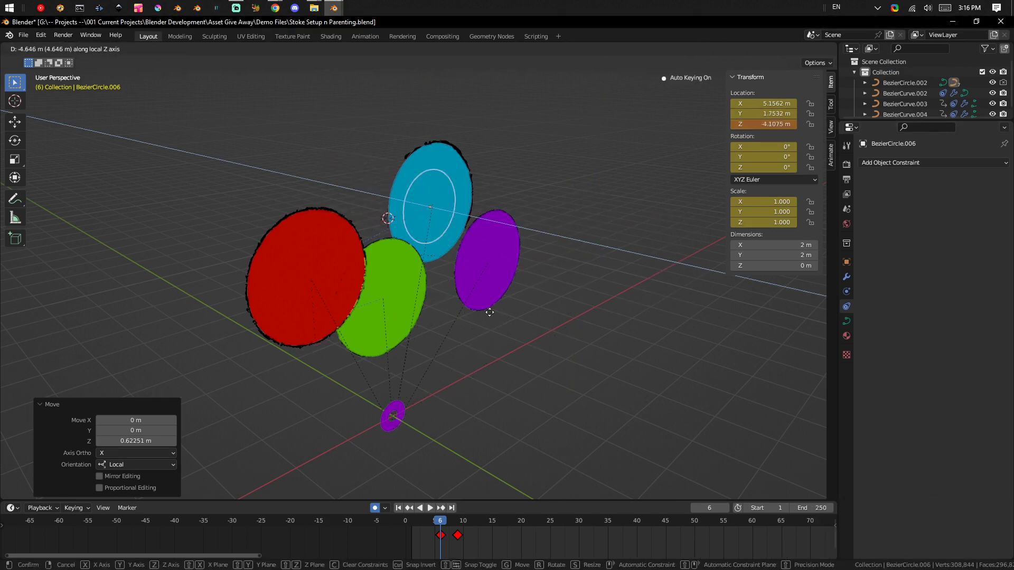
{"action": "left_click", "coordinate": [591, 393]}
Move the yellow circle freely by about -4.48 m in X, -0.90 m in Y and 0.25 m in Z.
{"action": "middle_click_drag", "start_coordinate": [622, 315], "coordinate": [350, 328]}
{"action": "key", "text": "g"}
{"action": "left_click", "coordinate": [499, 298]}
Move the yellow circle in two passes to about X -3.18 m, Y 2.84 m and Z -5.41 m.
{"action": "key", "text": "g"}
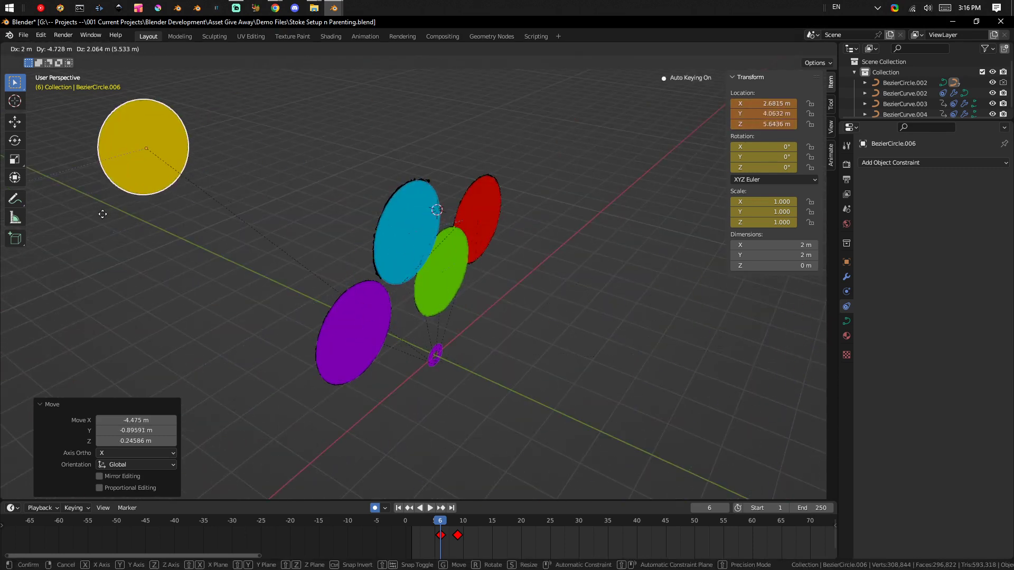
{"action": "left_click", "coordinate": [542, 327]}
{"action": "middle_click_drag", "start_coordinate": [542, 327], "coordinate": [641, 313]}
{"action": "key", "text": "g"}
{"action": "left_click", "coordinate": [573, 298]}
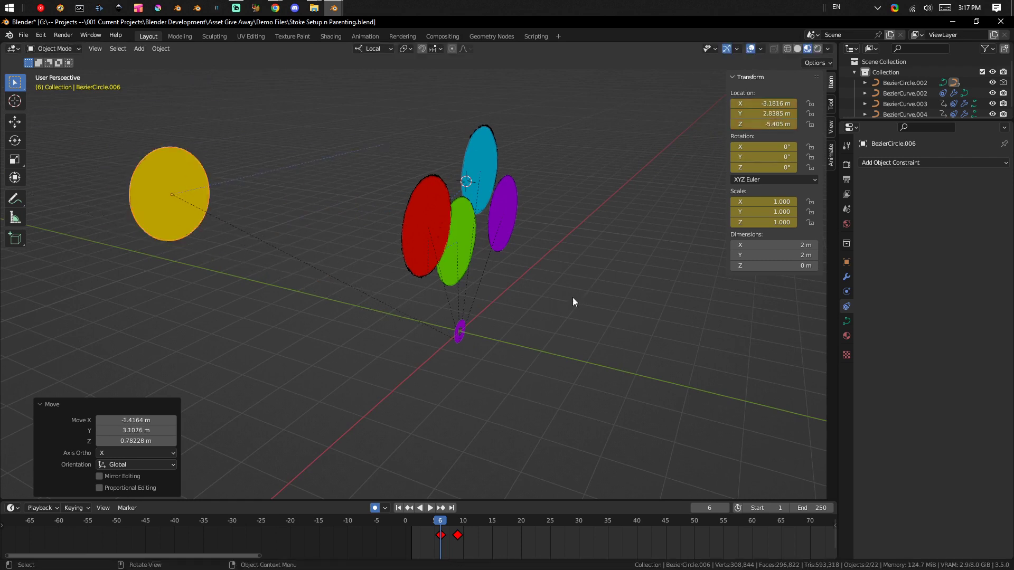
Move the yellow circle about 3.62 m in X, -3.77 m in Y and -0.63 m in Z, close to the other circles.
{"action": "middle_click_drag", "start_coordinate": [607, 257], "coordinate": [556, 297]}
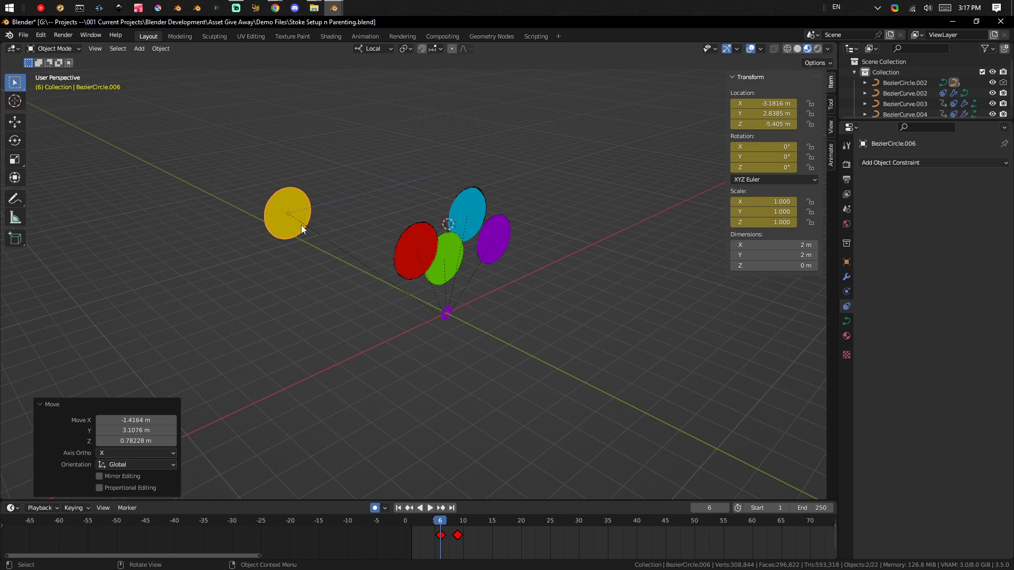
{"action": "key", "text": "g"}
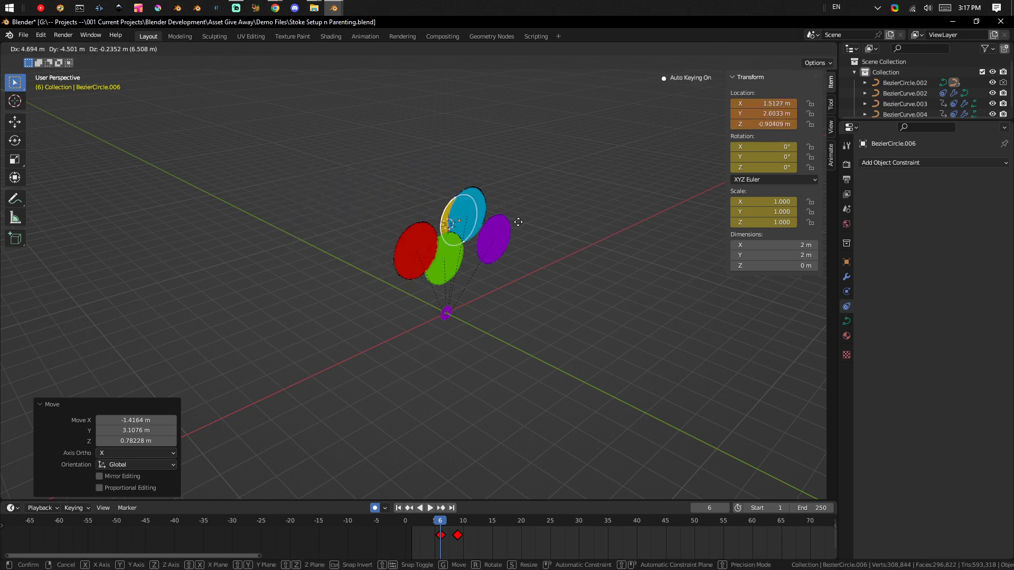
{"action": "left_click", "coordinate": [422, 207]}
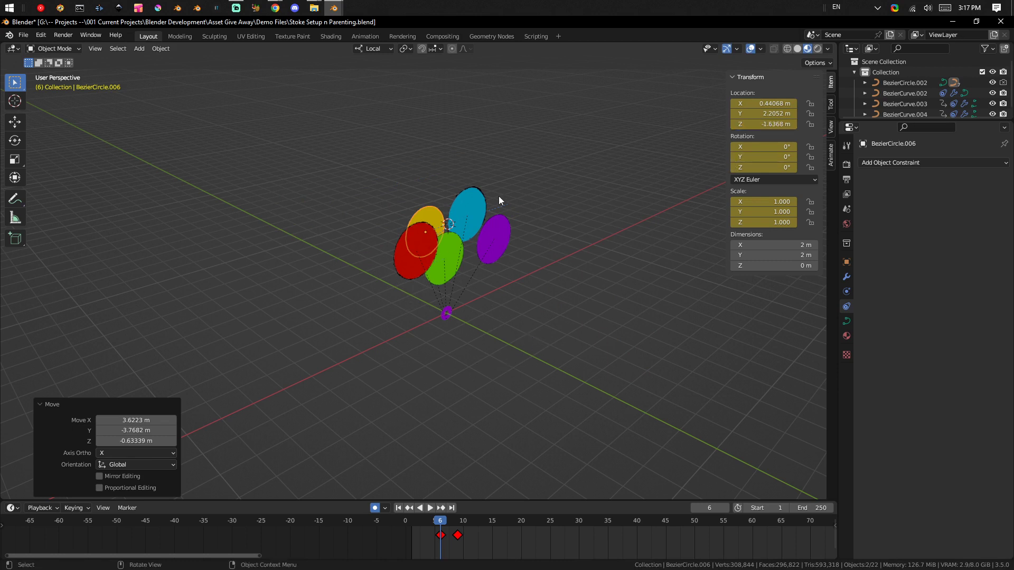
Check the blue circle's constraints and move the yellow circle to about X 5.15 m, Y 2.01 m and Z 0.86 m.
{"action": "left_click", "coordinate": [462, 210]}
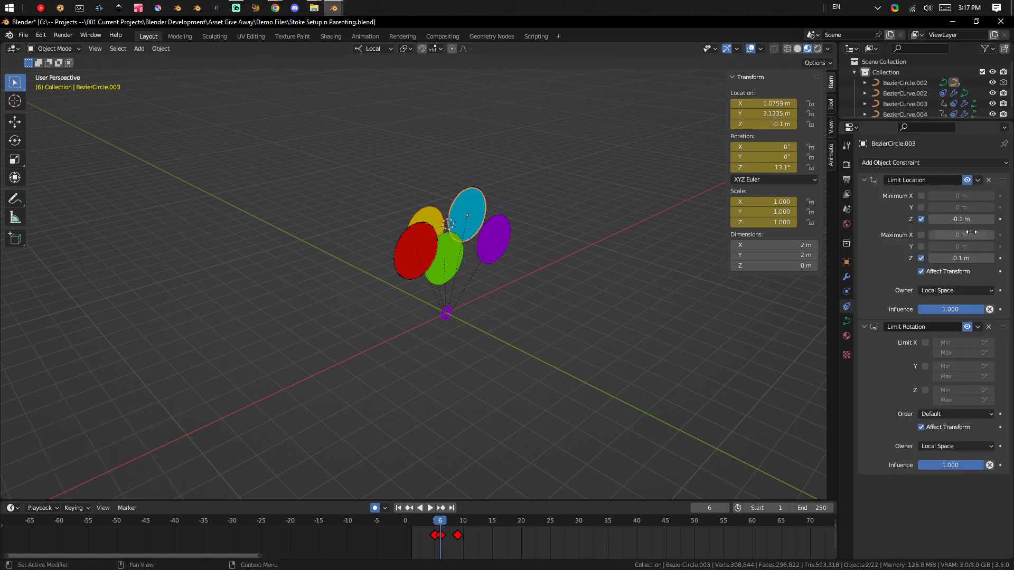
{"action": "scroll", "coordinate": [446, 238], "scroll_direction": "up", "scroll_amount": 5}
{"action": "middle_click_drag", "start_coordinate": [489, 207], "coordinate": [453, 182]}
{"action": "left_click", "coordinate": [455, 182]}
{"action": "left_click_drag", "start_coordinate": [455, 182], "coordinate": [670, 229]}
{"action": "middle_click_drag", "start_coordinate": [671, 229], "coordinate": [377, 181]}
{"action": "key", "text": "g"}
{"action": "left_click", "coordinate": [630, 263]}
{"action": "left_click", "coordinate": [575, 358]}
Move the blue circle in two passes, the second about -0.16 m in X, 1.40 m in Y and 0.33 m in Z.
{"action": "left_click", "coordinate": [377, 181]}
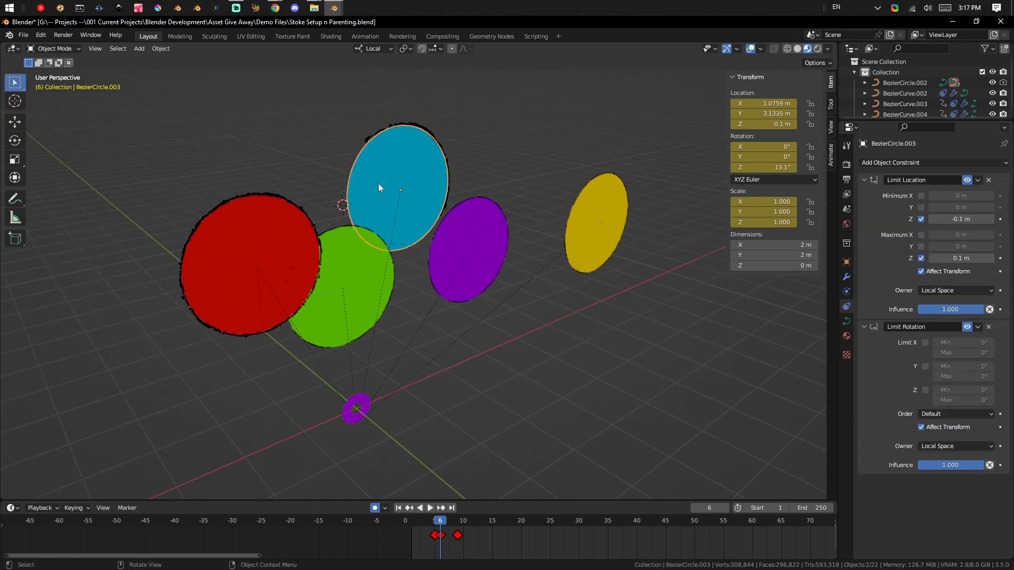
{"action": "key", "text": "g"}
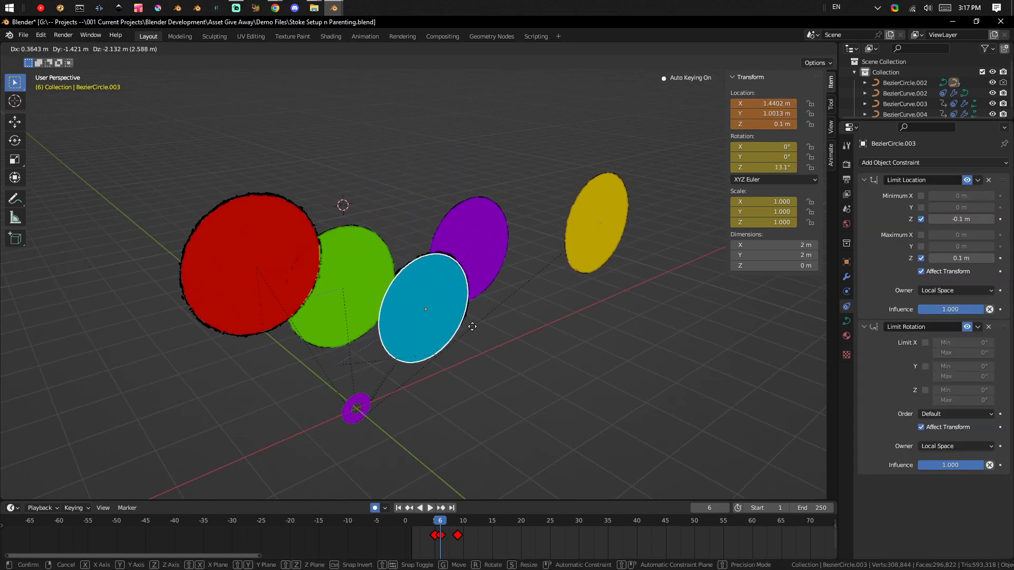
{"action": "left_click", "coordinate": [433, 289]}
{"action": "middle_click_drag", "start_coordinate": [433, 289], "coordinate": [461, 312]}
{"action": "left_click", "coordinate": [373, 283]}
{"action": "middle_click_drag", "start_coordinate": [373, 283], "coordinate": [429, 286]}
Move the blue circle in two passes to about X -0.19 m, Y 2.10 m and Z -0.1 m.
{"action": "key", "text": "g"}
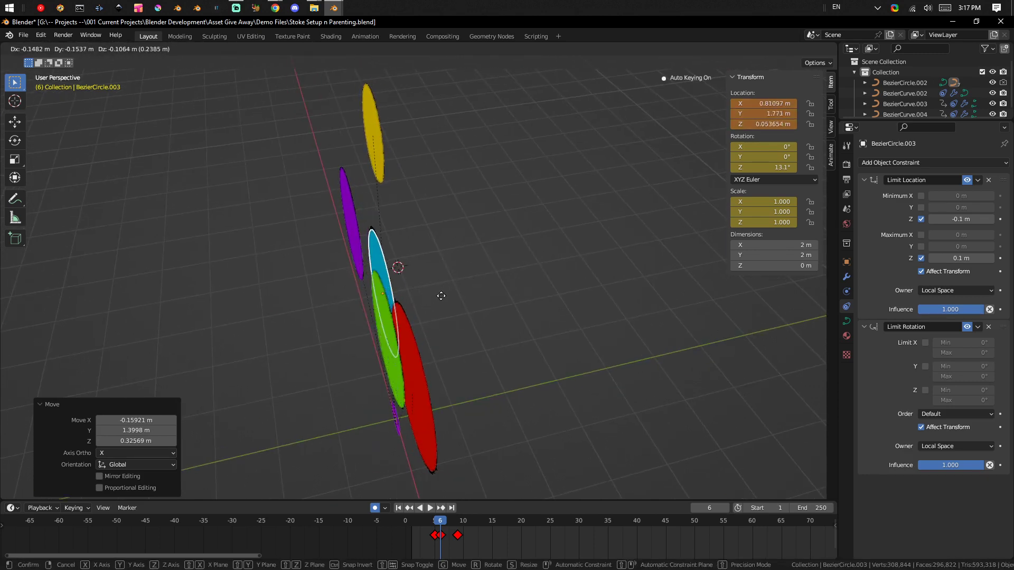
{"action": "left_click", "coordinate": [312, 306]}
{"action": "middle_click_drag", "start_coordinate": [449, 322], "coordinate": [341, 293]}
{"action": "key", "text": "g"}
{"action": "left_click", "coordinate": [274, 242]}
Move the blue circle about 0.20 m in X, -1.16 m in Y and 0.01 m in Z, in front of the green circle.
{"action": "middle_click_drag", "start_coordinate": [275, 243], "coordinate": [385, 290]}
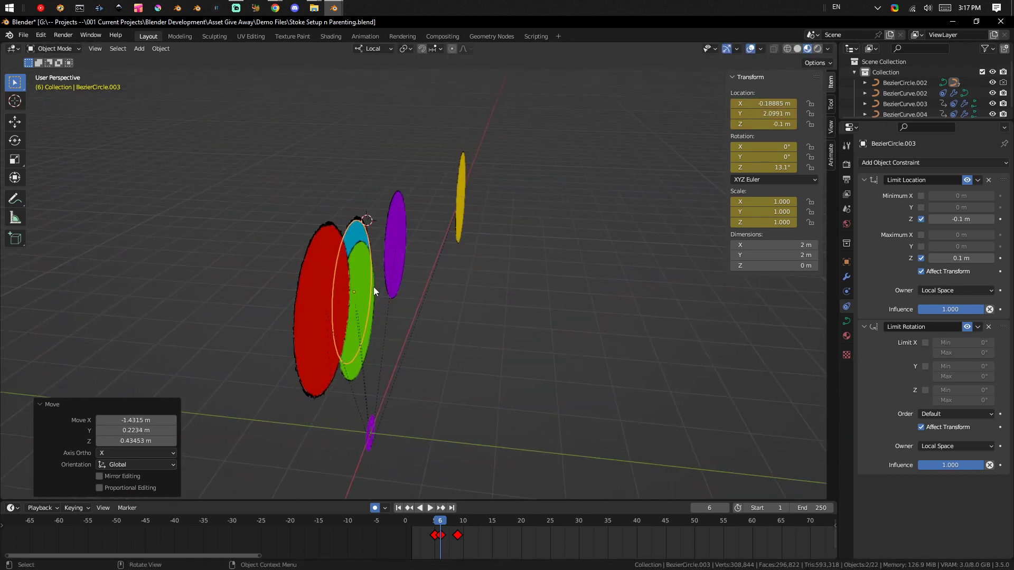
{"action": "key", "text": "g"}
{"action": "left_click", "coordinate": [441, 303]}
{"action": "middle_click_drag", "start_coordinate": [445, 313], "coordinate": [350, 285]}
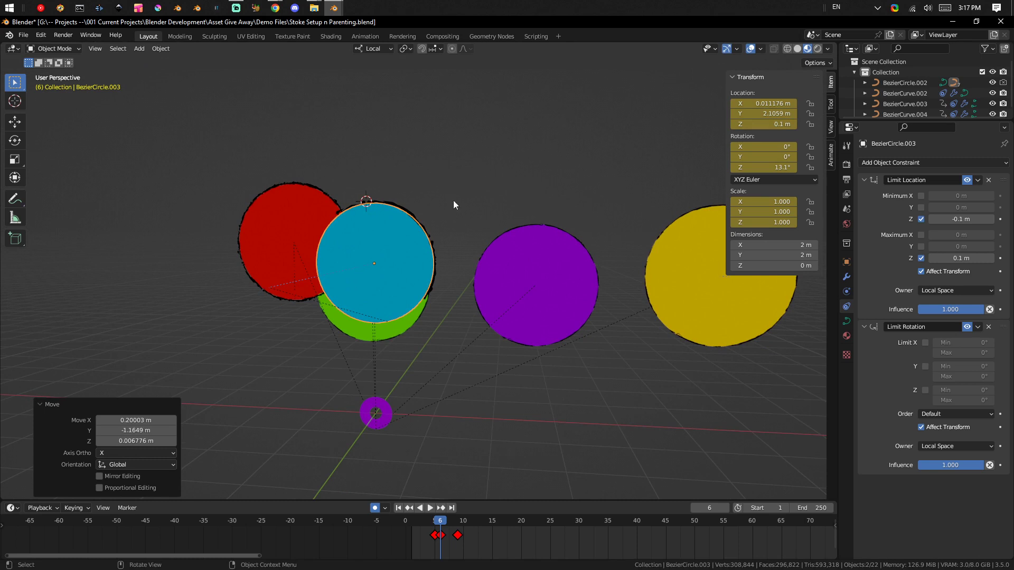
Move the blue circle in two passes to a spot below the red circle.
{"action": "scroll", "coordinate": [467, 264], "scroll_direction": "down", "scroll_amount": 2}
{"action": "middle_click_drag", "start_coordinate": [502, 320], "coordinate": [502, 288]}
{"action": "scroll", "coordinate": [422, 275], "scroll_direction": "up", "scroll_amount": 3}
{"action": "middle_click_drag", "start_coordinate": [441, 283], "coordinate": [378, 243]}
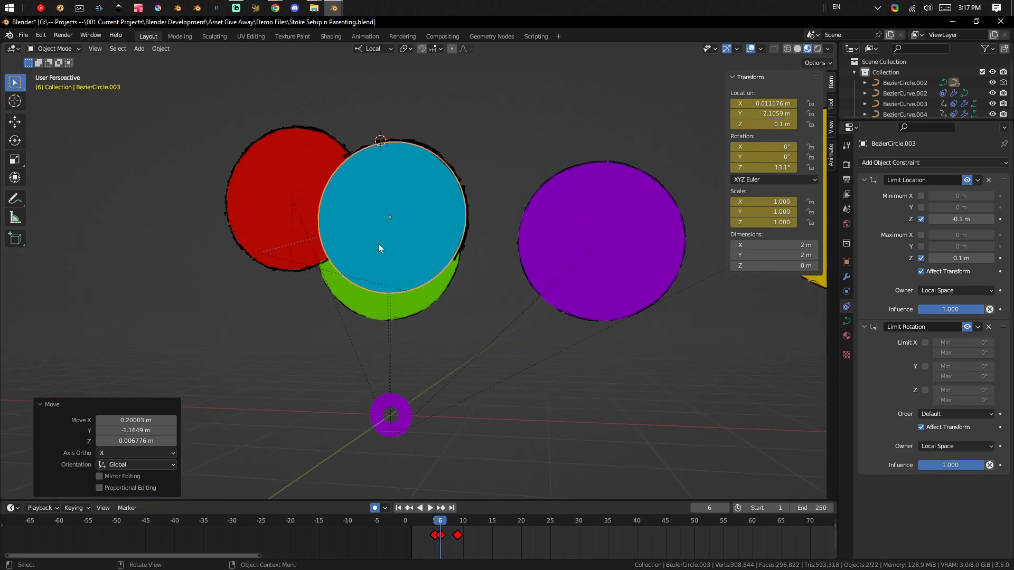
{"action": "key", "text": "g"}
{"action": "left_click", "coordinate": [300, 305]}
{"action": "middle_click_drag", "start_coordinate": [300, 306], "coordinate": [379, 314]}
{"action": "key", "text": "g"}
{"action": "left_click", "coordinate": [323, 305]}
Move the red circle freely, up and away from the green circle.
{"action": "middle_click_drag", "start_coordinate": [292, 302], "coordinate": [534, 321]}
{"action": "left_click", "coordinate": [372, 157]}
{"action": "key", "text": "g"}
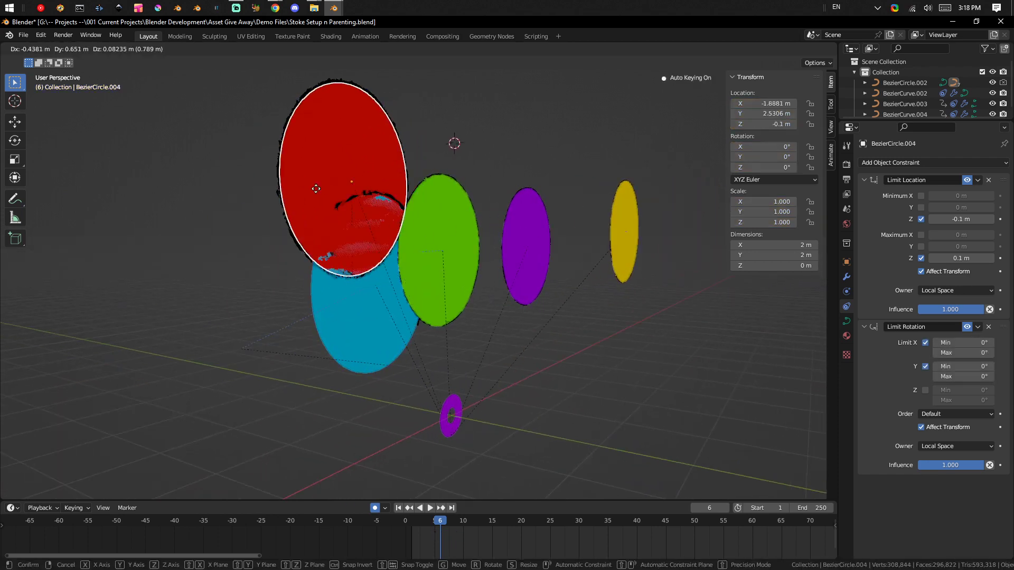
{"action": "left_click", "coordinate": [308, 191]}
Move the red circle's outline stroke about 0.10 m in X, -0.14 m in Y and 0.02 m in Z, and nudge the blue circle.
{"action": "left_click", "coordinate": [352, 289]}
{"action": "key", "text": "g"}
{"action": "left_click", "coordinate": [367, 294]}
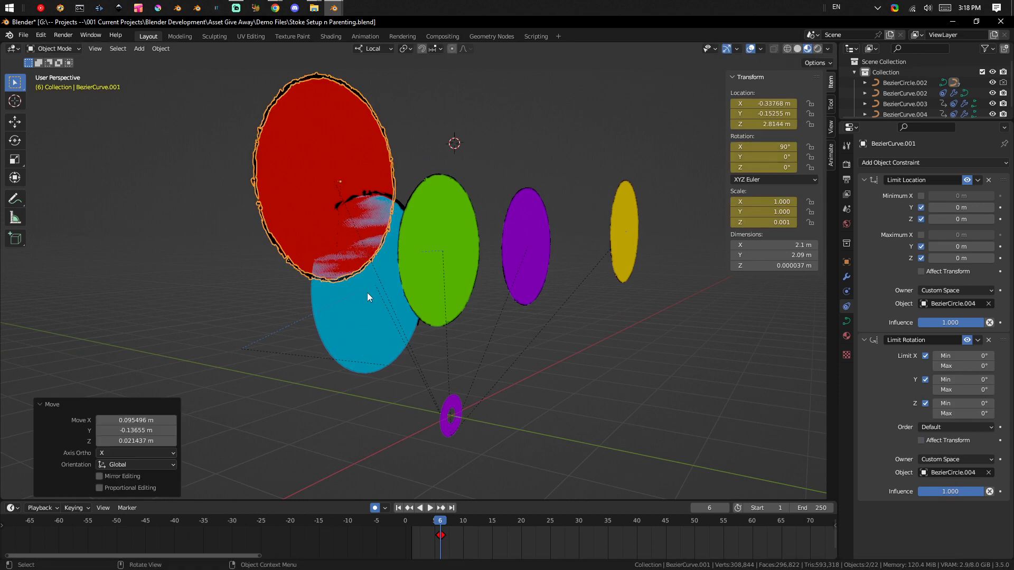
{"action": "left_click", "coordinate": [369, 305]}
{"action": "key", "text": "g"}
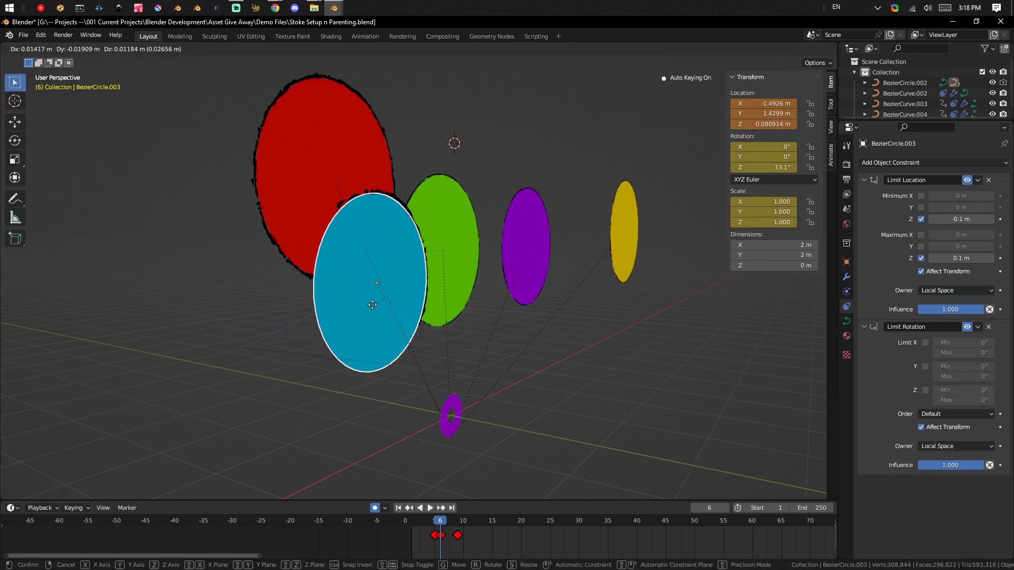
{"action": "left_click", "coordinate": [371, 305]}
Move the green circle in two passes so that it overlaps the blue circle.
{"action": "left_click", "coordinate": [433, 255]}
{"action": "key", "text": "g"}
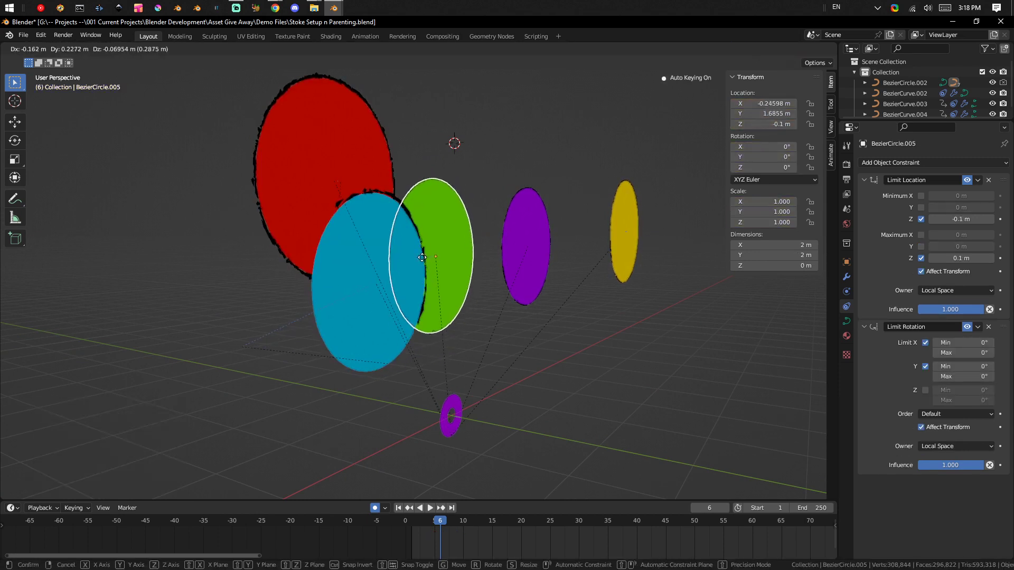
{"action": "left_click", "coordinate": [421, 257]}
{"action": "scroll", "coordinate": [491, 274], "scroll_direction": "up", "scroll_amount": 1}
{"action": "middle_click_drag", "start_coordinate": [496, 274], "coordinate": [439, 278]}
{"action": "key", "text": "g"}
{"action": "left_click", "coordinate": [362, 231]}
Compare the object constraints of the large purple circle and the yellow circle.
{"action": "left_click", "coordinate": [634, 225]}
{"action": "scroll", "coordinate": [635, 224], "scroll_direction": "up", "scroll_amount": 1}
{"action": "scroll", "coordinate": [591, 270], "scroll_direction": "down", "scroll_amount": 6}
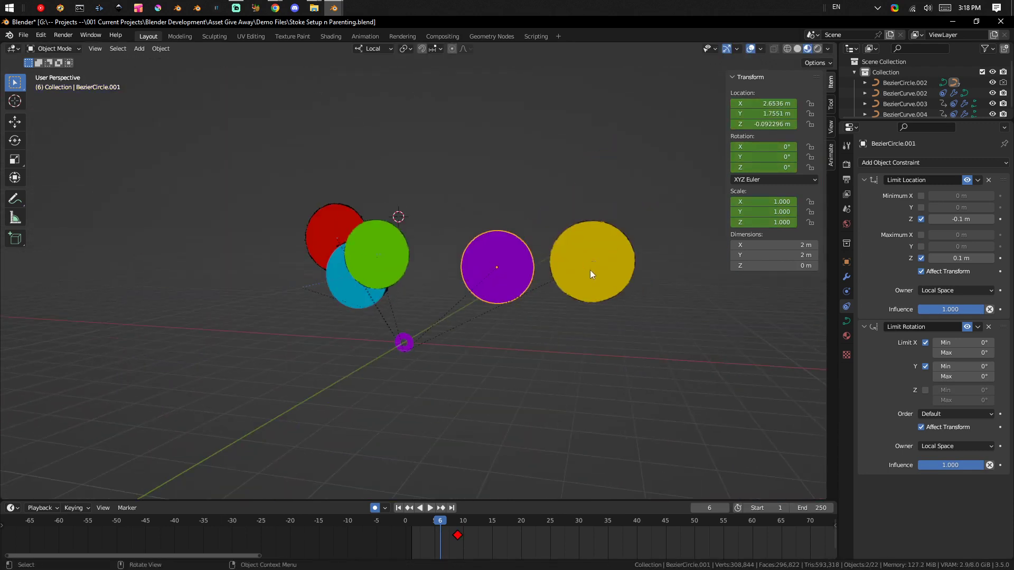
{"action": "scroll", "coordinate": [639, 259], "scroll_direction": "up", "scroll_amount": 2}
{"action": "middle_click_drag", "start_coordinate": [662, 232], "coordinate": [524, 251]}
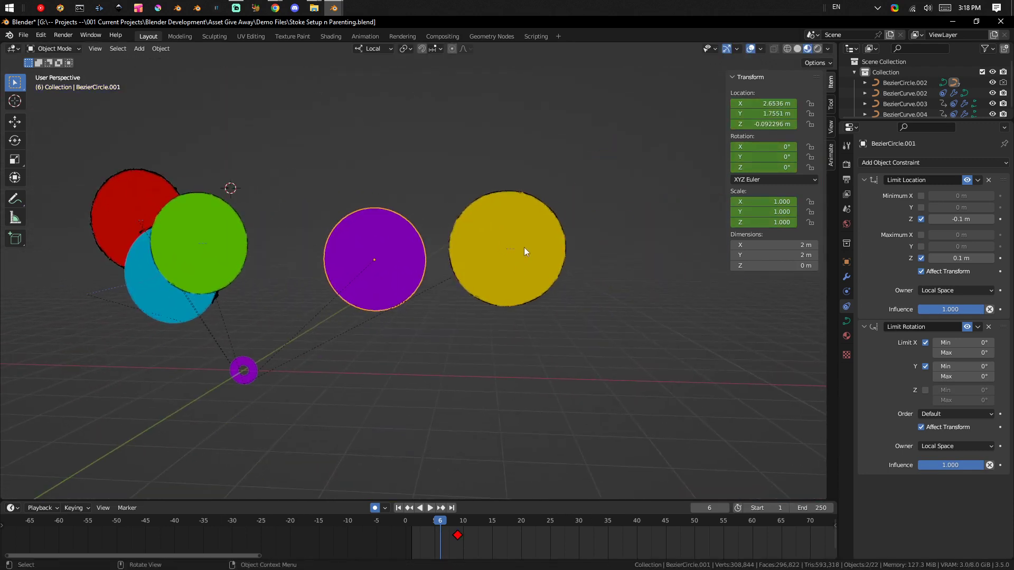
{"action": "left_click", "coordinate": [524, 244]}
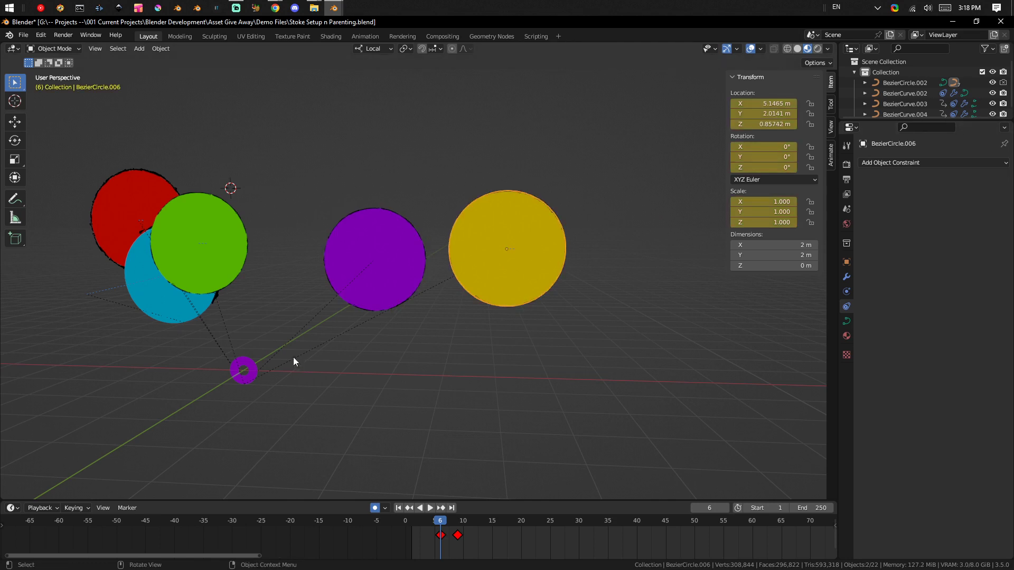
Copy the large purple circle's Limit Location and Limit Rotation constraints to the yellow circle.
{"action": "middle_click_drag", "start_coordinate": [276, 309], "coordinate": [538, 292]}
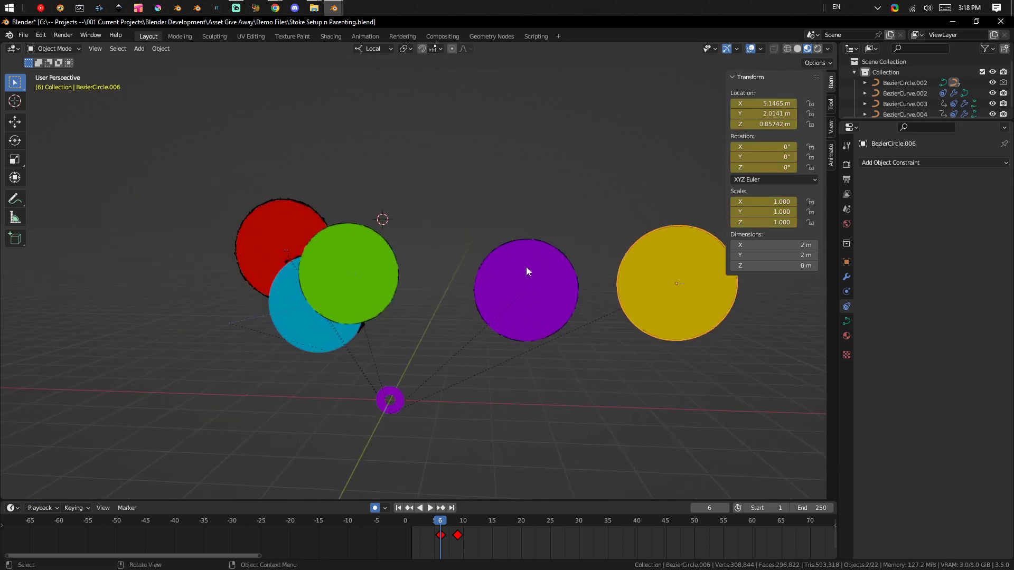
{"action": "left_click", "coordinate": [528, 245]}
{"action": "middle_click_drag", "start_coordinate": [597, 300], "coordinate": [493, 276]}
{"action": "left_click", "coordinate": [604, 280]}
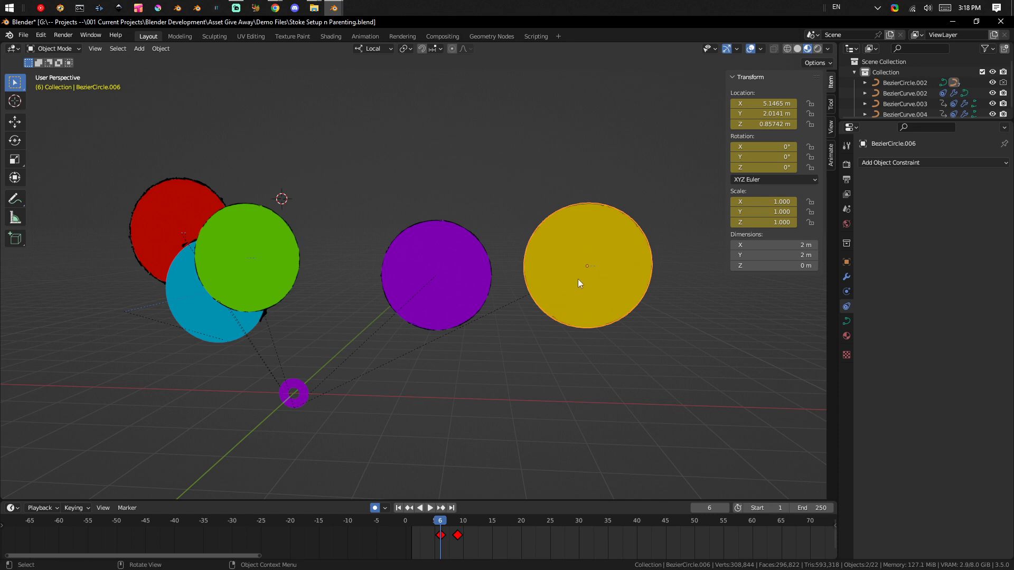
{"action": "left_click", "coordinate": [467, 288]}
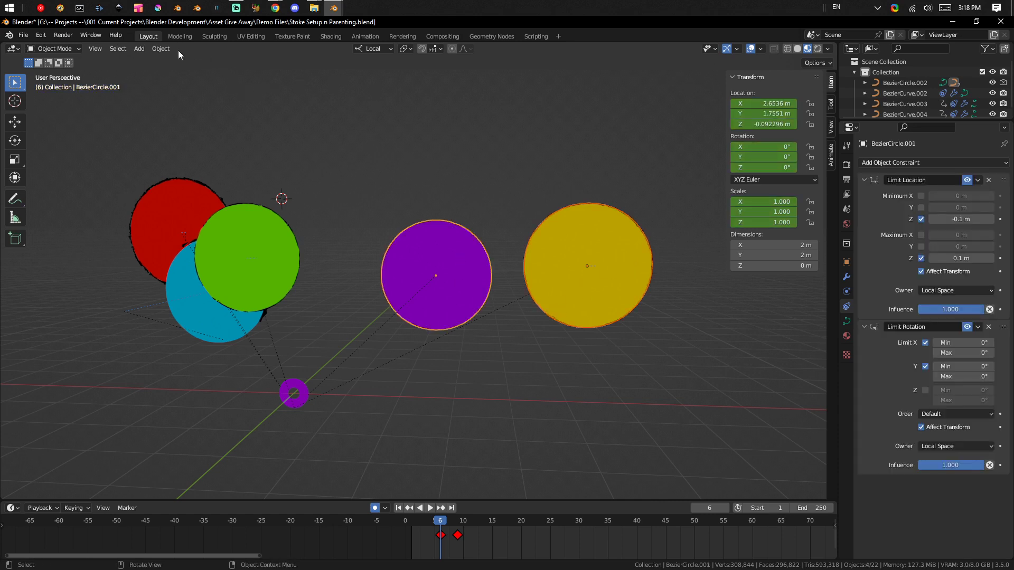
{"action": "left_click", "coordinate": [160, 48]}
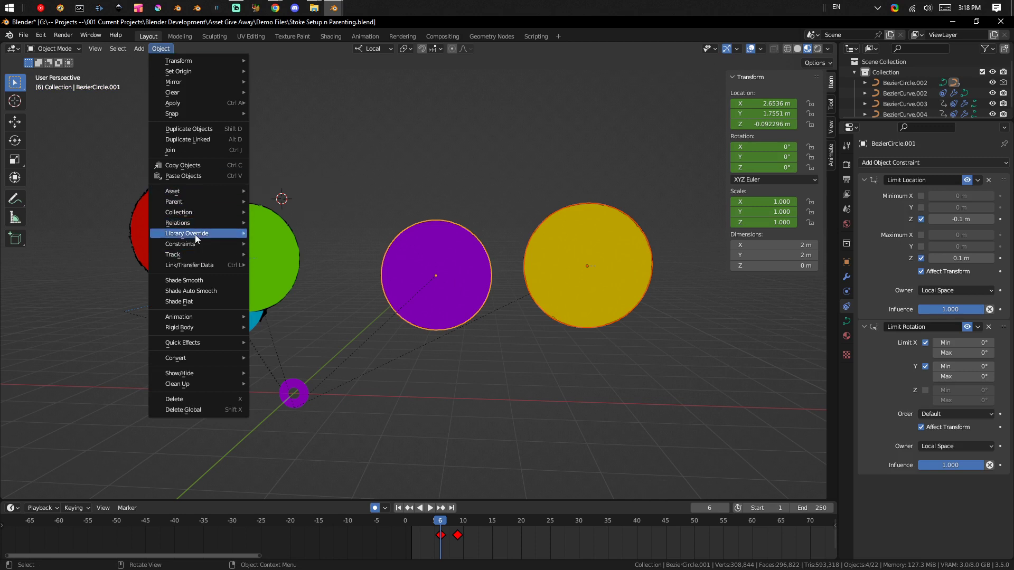
{"action": "mouse_move", "coordinate": [199, 243]}
{"action": "right_click", "coordinate": [282, 243]}
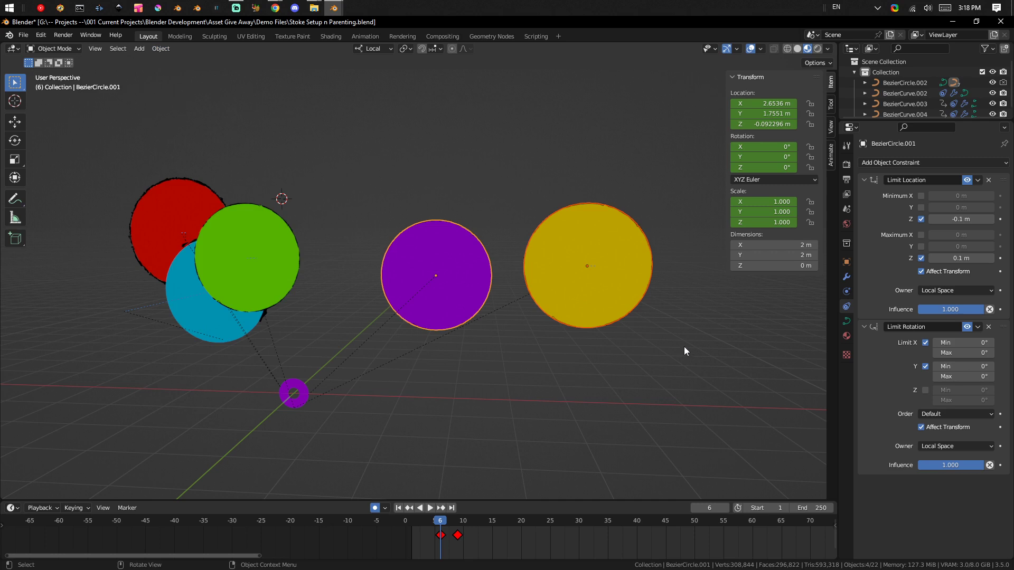
{"action": "middle_click_drag", "start_coordinate": [629, 353], "coordinate": [723, 282]}
{"action": "middle_click_drag", "start_coordinate": [660, 264], "coordinate": [503, 278], "text": "shift"}
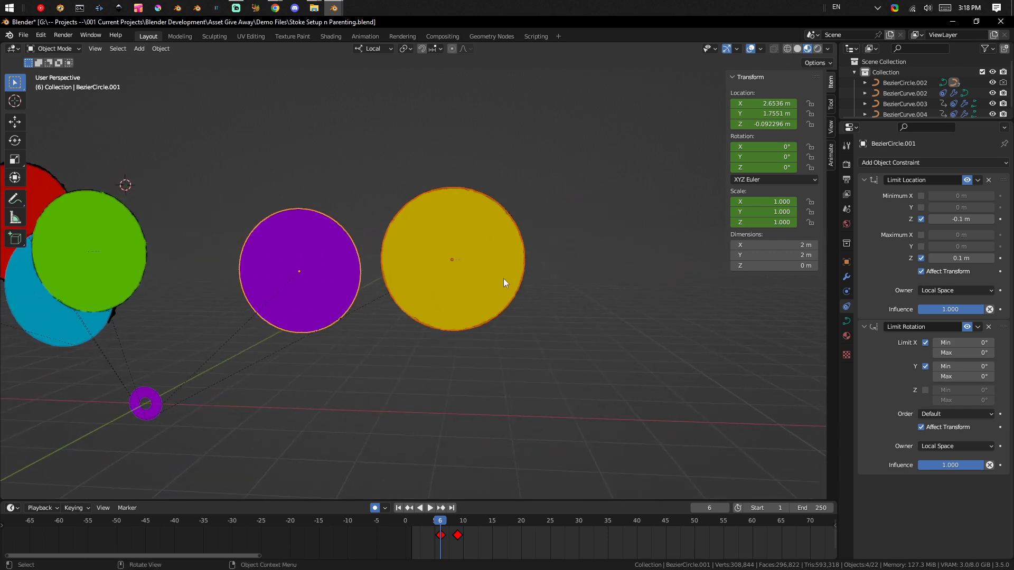
{"action": "scroll", "coordinate": [481, 268], "scroll_direction": "up", "scroll_amount": 2}
{"action": "scroll", "coordinate": [483, 283], "scroll_direction": "down", "scroll_amount": 1}
{"action": "key", "text": "q"}
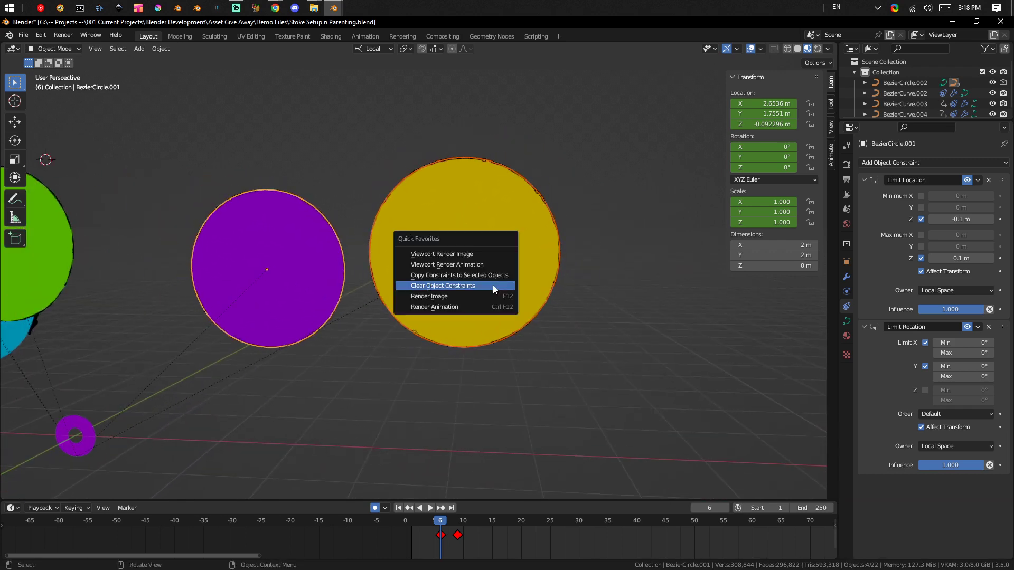
{"action": "left_click", "coordinate": [493, 272]}
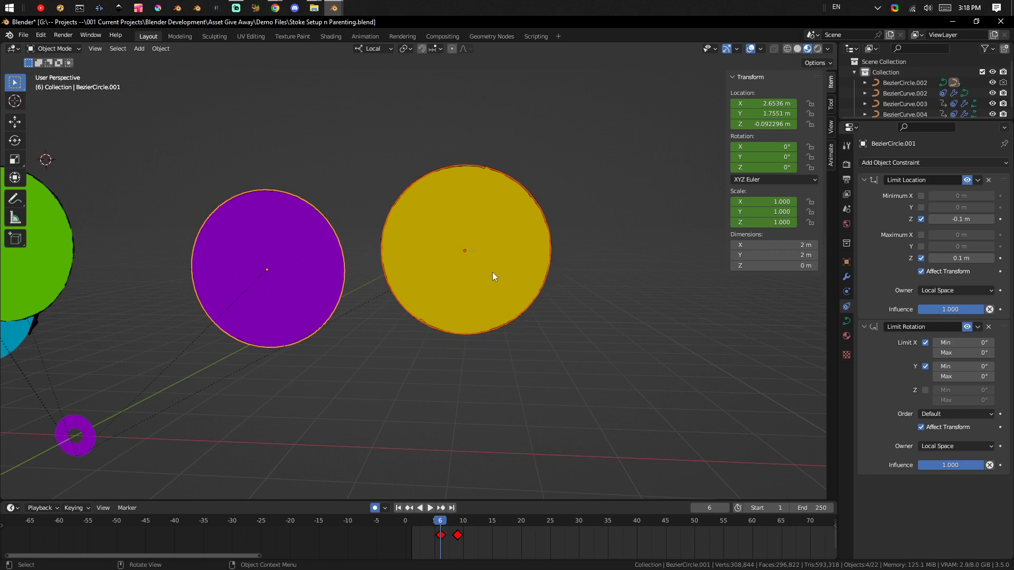
Move the yellow circle about -2.42 m in X, 1.88 m in Y and -0.84 m in Z, towards the large purple circle.
{"action": "left_click", "coordinate": [499, 276]}
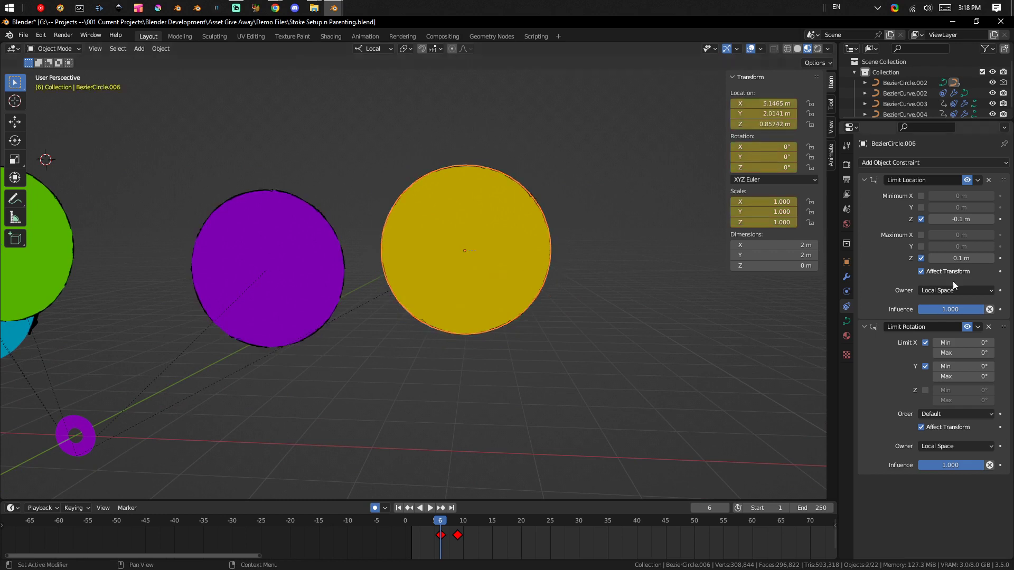
{"action": "middle_click_drag", "start_coordinate": [461, 233], "coordinate": [521, 296]}
{"action": "key", "text": "g"}
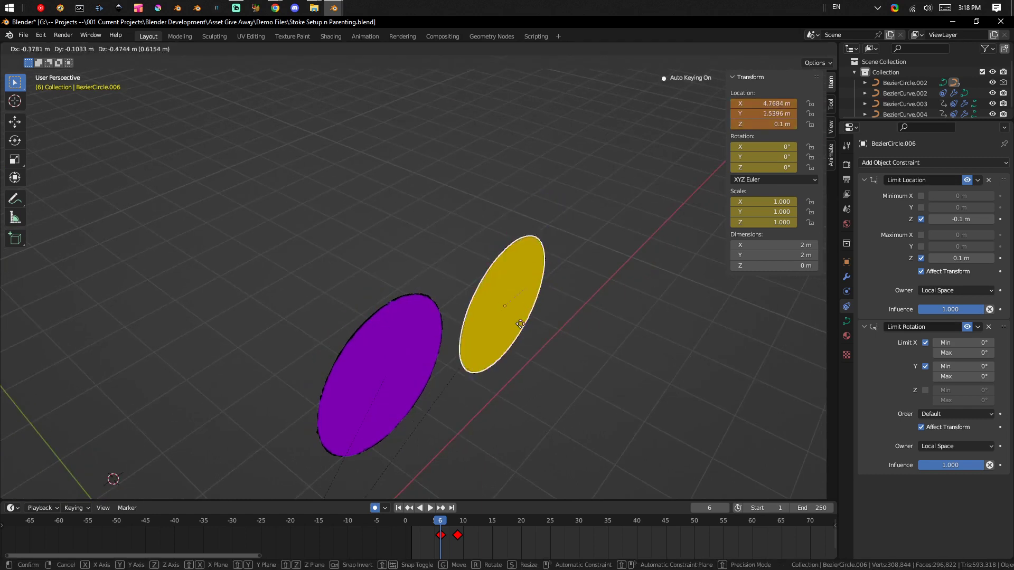
{"action": "left_click", "coordinate": [306, 344]}
{"action": "middle_click_drag", "start_coordinate": [597, 358], "coordinate": [683, 302]}
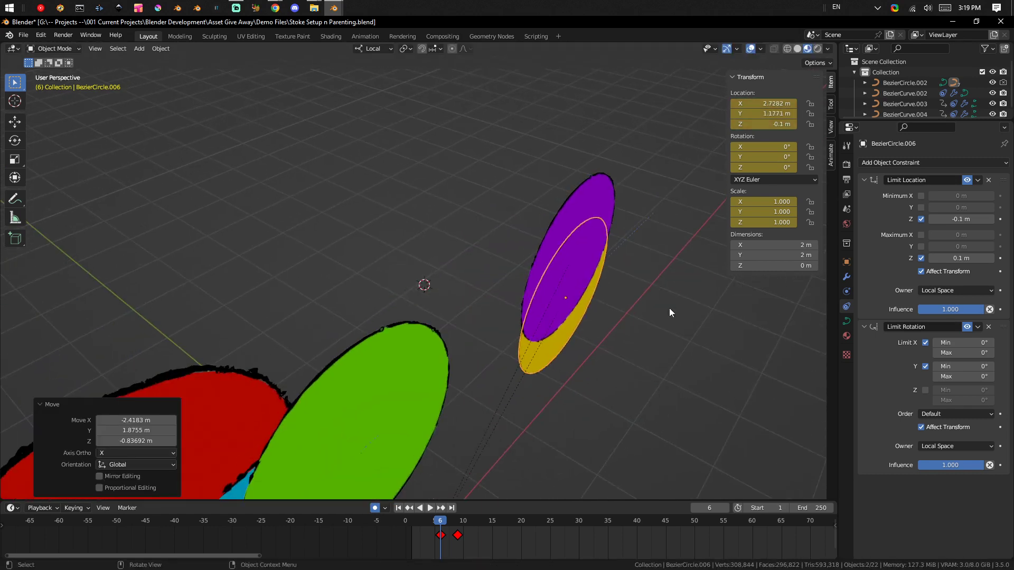
Move the yellow circle freely in two more passes so that it sits partly behind the large purple circle.
{"action": "key", "text": "g"}
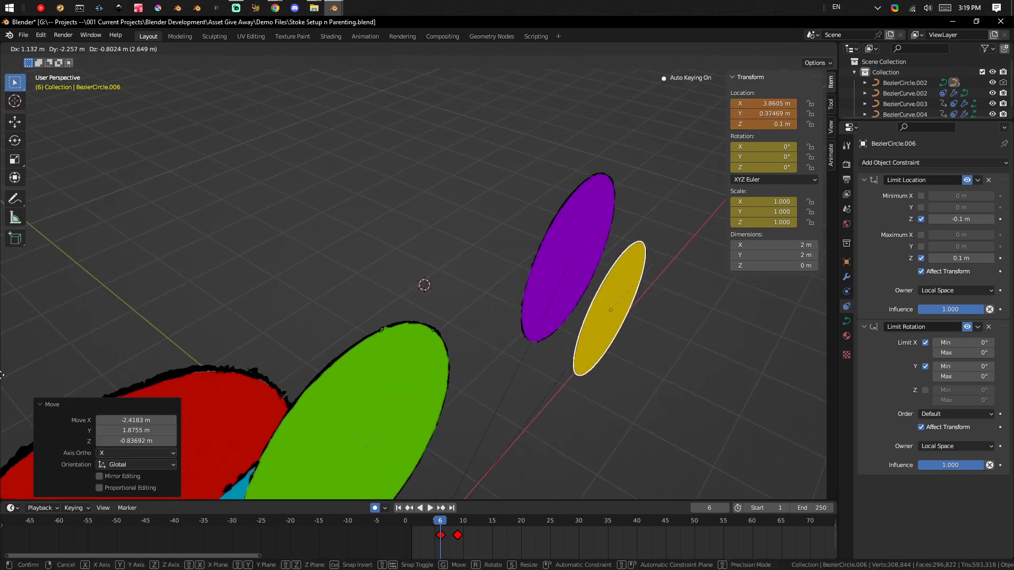
{"action": "left_click", "coordinate": [551, 281]}
{"action": "middle_click_drag", "start_coordinate": [551, 281], "coordinate": [657, 255]}
{"action": "key", "text": "g"}
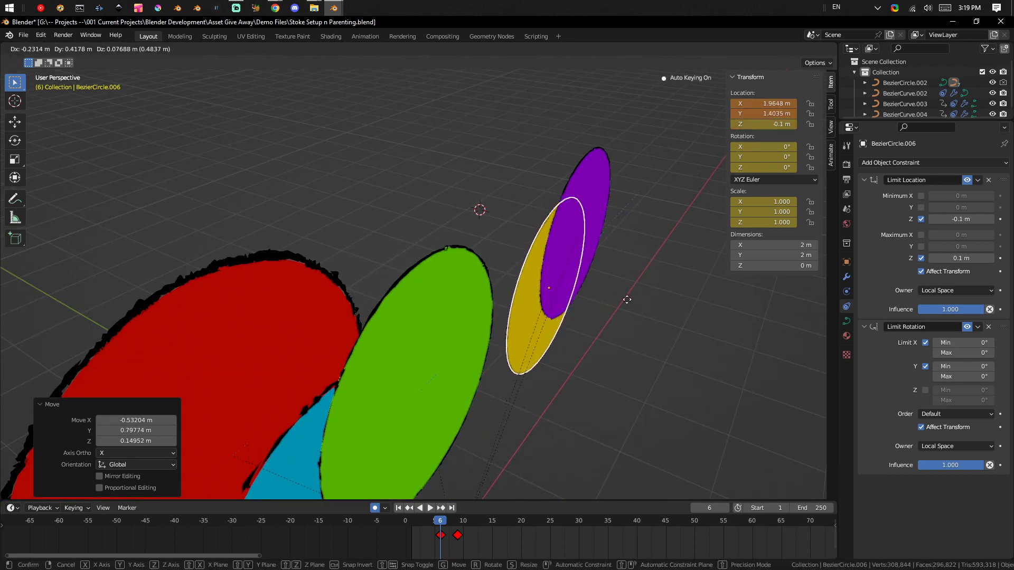
{"action": "left_click", "coordinate": [568, 296]}
{"action": "middle_click_drag", "start_coordinate": [565, 297], "coordinate": [539, 264]}
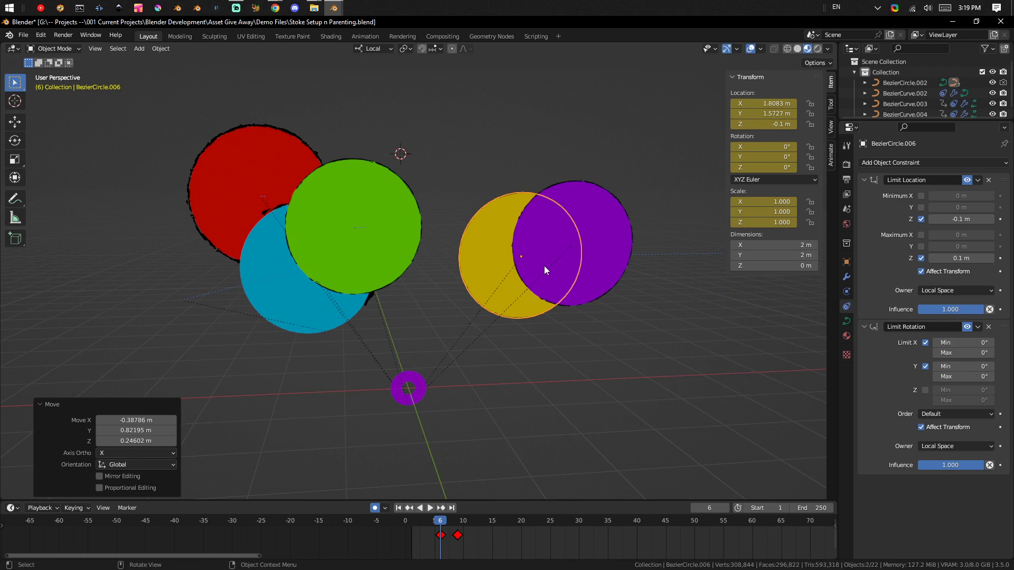
{"action": "middle_click_drag", "start_coordinate": [567, 301], "coordinate": [539, 298]}
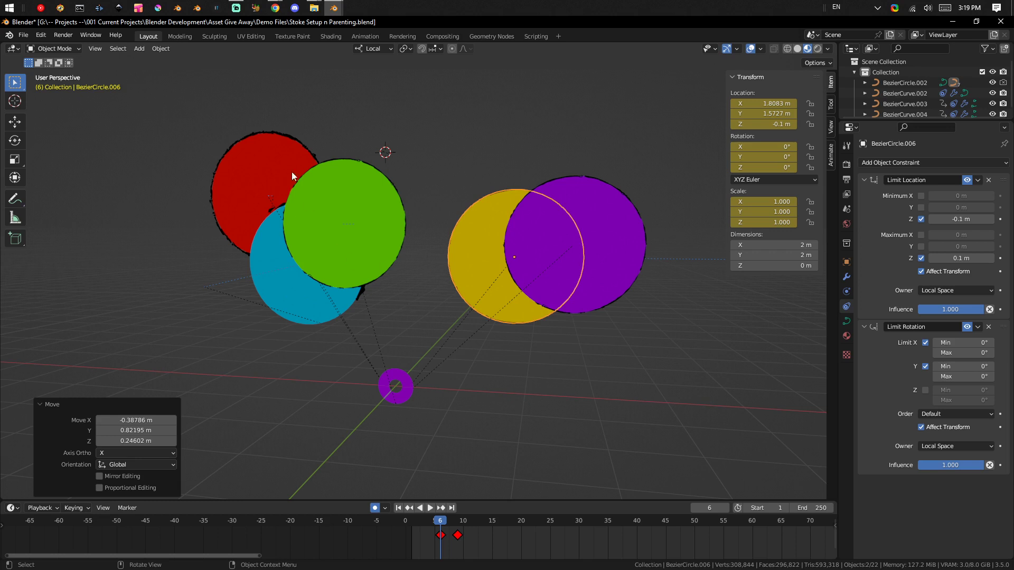
Open the large purple circle's outline stroke for editing and delete the vertices in the section beyond the circle's right edge.
{"action": "left_click", "coordinate": [573, 176]}
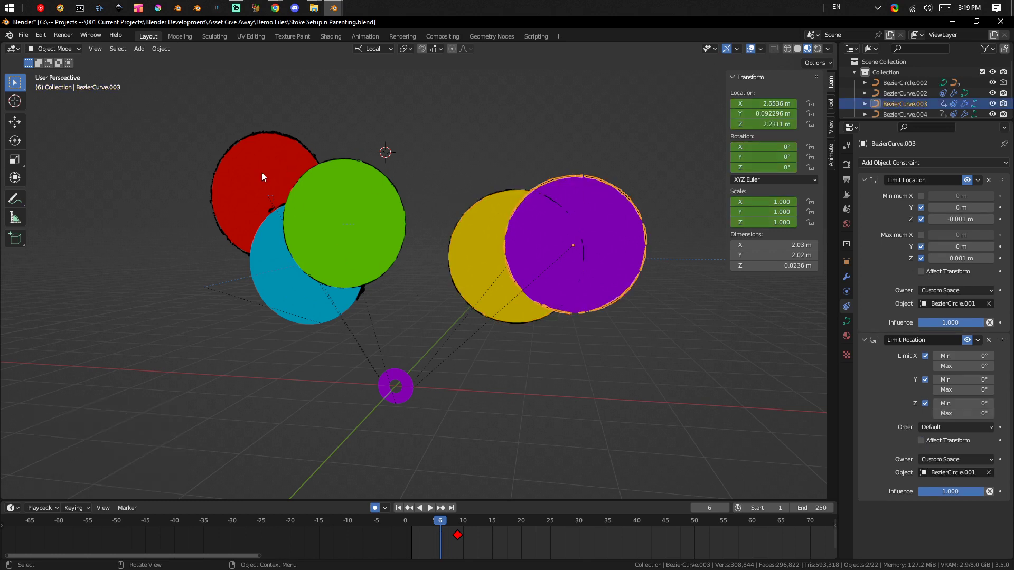
{"action": "middle_click_drag", "start_coordinate": [262, 172], "coordinate": [346, 214]}
{"action": "middle_click_drag", "start_coordinate": [584, 217], "coordinate": [409, 288]}
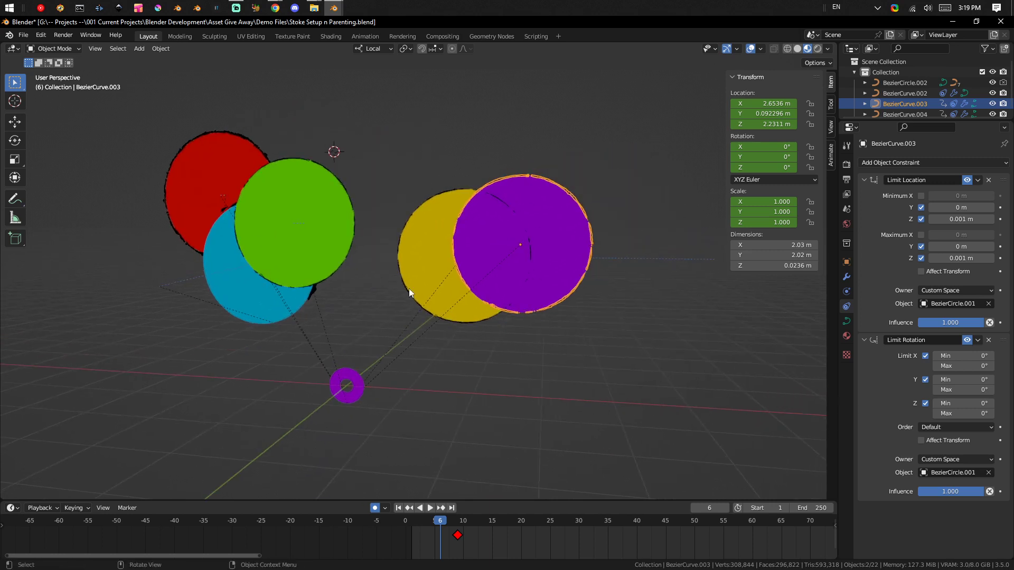
{"action": "key", "text": "ctrl+Tab"}
{"action": "left_click", "coordinate": [627, 179]}
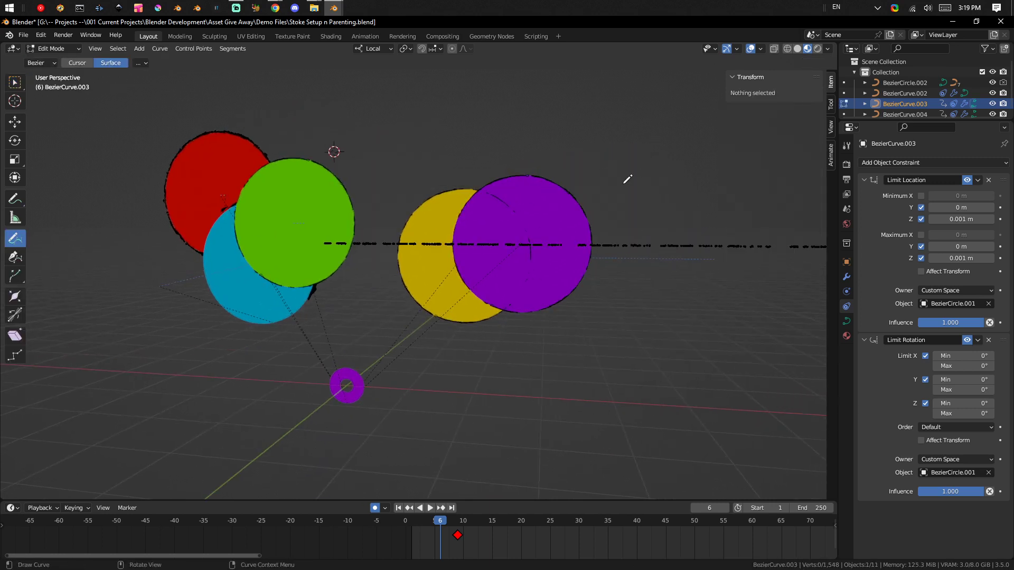
{"action": "scroll", "coordinate": [608, 280], "scroll_direction": "down", "scroll_amount": 2}
{"action": "mouse_move", "coordinate": [702, 327]}
{"action": "right_mouse_down", "text": "ctrl"}
{"action": "mouse_move", "coordinate": [573, 201]}
{"action": "mouse_move", "coordinate": [681, 301]}
{"action": "right_mouse_up", "text": "ctrl"}
{"action": "key", "text": "x"}
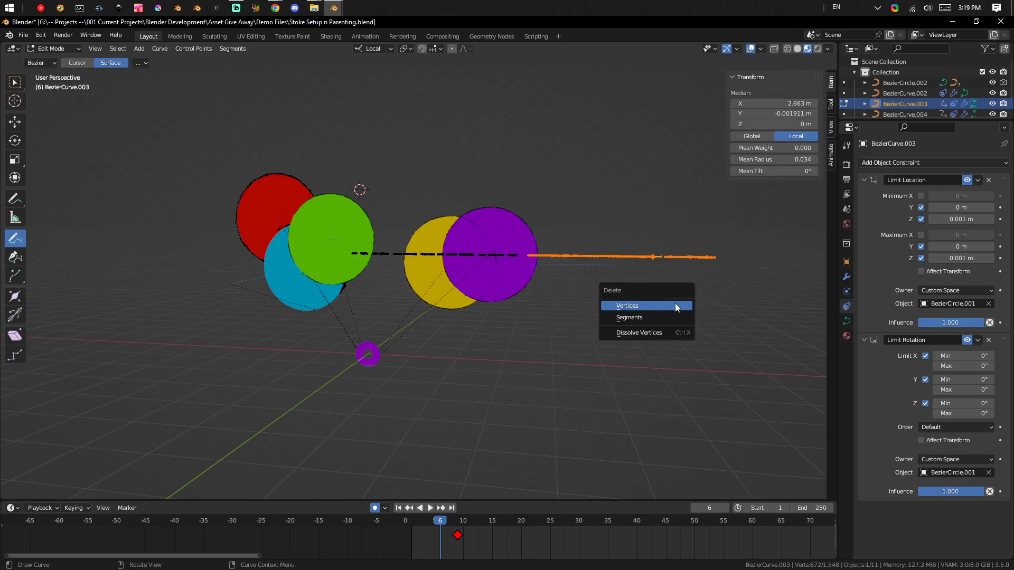
{"action": "left_click", "coordinate": [676, 308]}
Delete the next group of outline vertices, keeping only the arc at the purple circle's upper right, and return to Object Mode.
{"action": "scroll", "coordinate": [550, 270], "scroll_direction": "up", "scroll_amount": 3}
{"action": "mouse_move", "coordinate": [597, 288]}
{"action": "right_mouse_down", "text": "ctrl"}
{"action": "mouse_move", "coordinate": [534, 188]}
{"action": "mouse_move", "coordinate": [588, 291]}
{"action": "right_mouse_up", "text": "ctrl"}
{"action": "key", "text": "x"}
{"action": "left_click", "coordinate": [582, 293]}
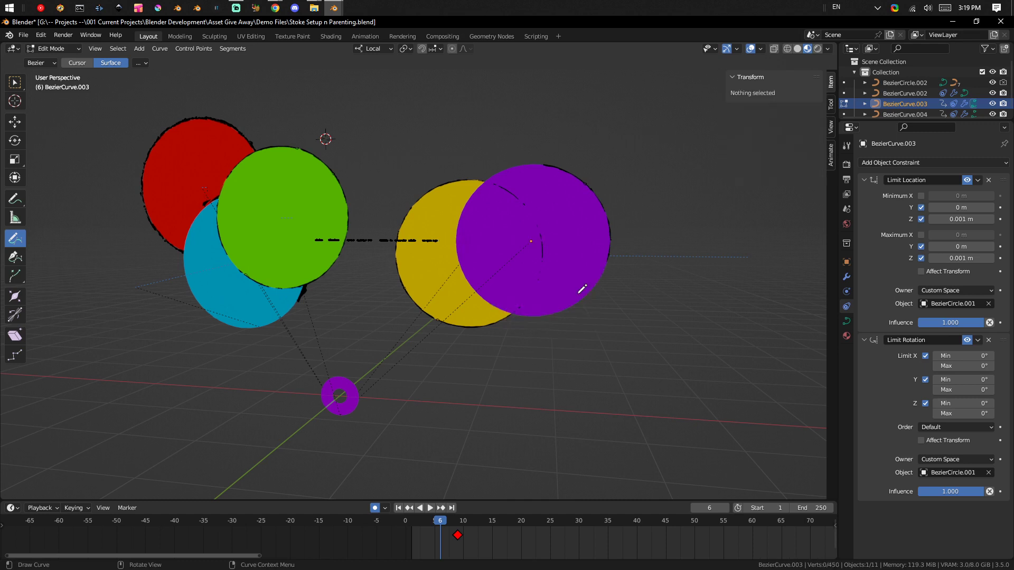
{"action": "scroll", "coordinate": [570, 299], "scroll_direction": "up", "scroll_amount": 1}
{"action": "key", "text": "Tab"}
{"action": "scroll", "coordinate": [562, 223], "scroll_direction": "down", "scroll_amount": 3}
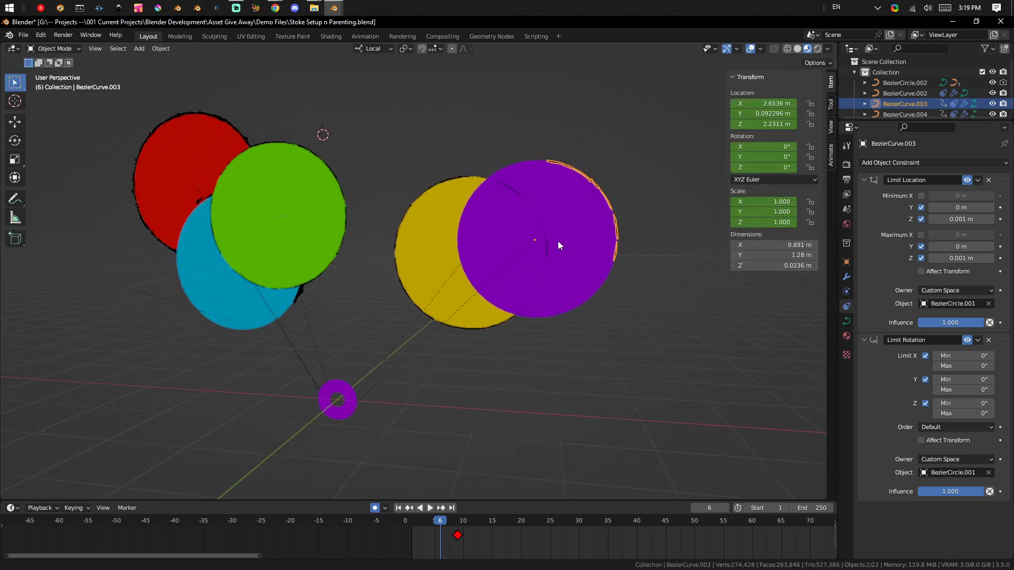
Move the large purple circle about 1.24 m along its local Z axis, then deselect it.
{"action": "left_click", "coordinate": [485, 252]}
{"action": "middle_click_drag", "start_coordinate": [463, 271], "coordinate": [506, 276]}
{"action": "key", "text": "g"}
{"action": "key", "text": "z"}
{"action": "left_click", "coordinate": [566, 293]}
{"action": "scroll", "coordinate": [566, 293], "scroll_direction": "down", "scroll_amount": 1}
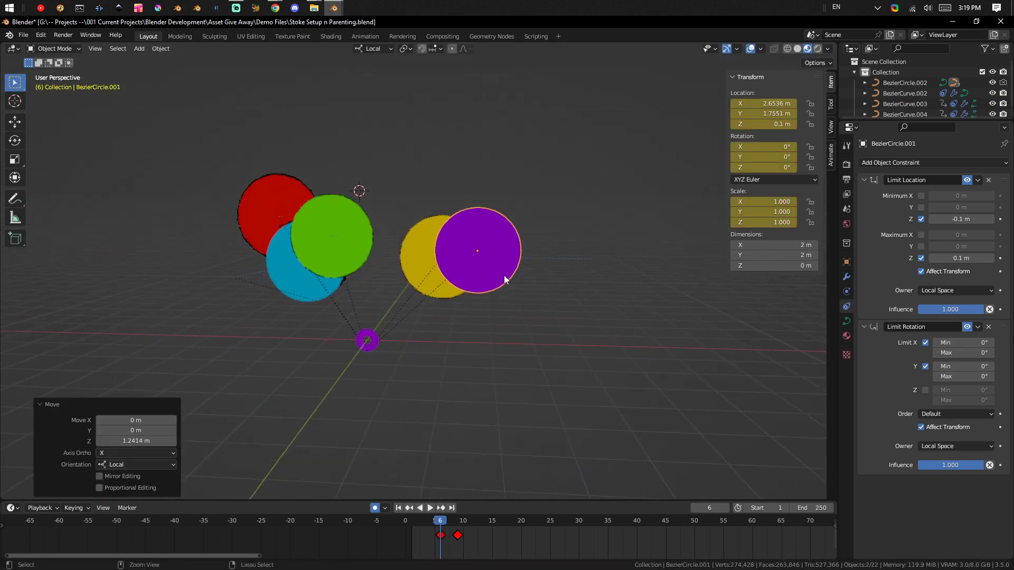
{"action": "scroll", "coordinate": [522, 225], "scroll_direction": "up", "scroll_amount": 4}
{"action": "left_click", "coordinate": [614, 197]}
{"action": "middle_click_drag", "start_coordinate": [614, 197], "coordinate": [531, 218], "text": "shift"}
{"action": "left_click", "coordinate": [530, 217]}
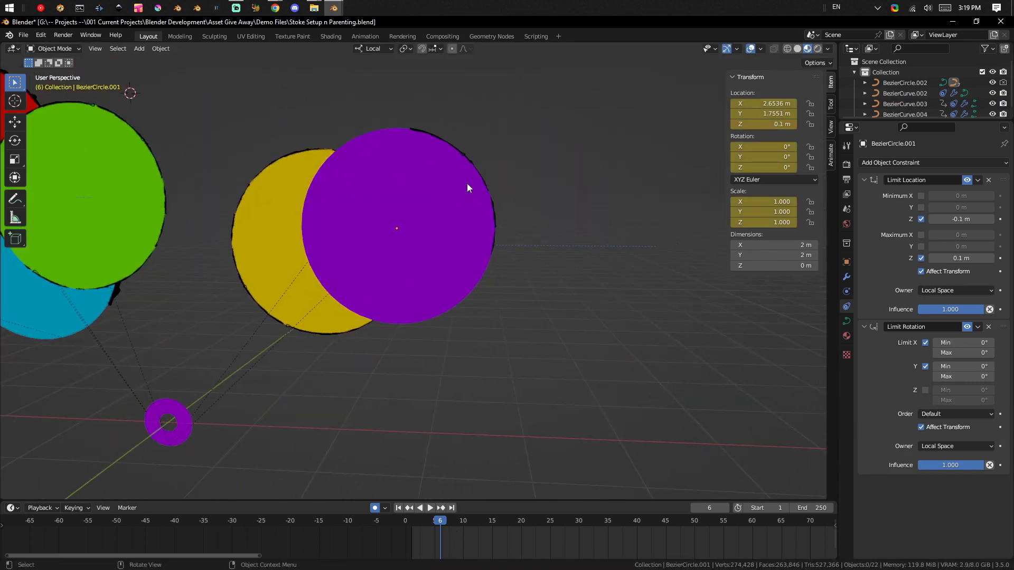
Duplicate the large purple circle's outline arc and slide the copy around to the circle's lower-left edge.
{"action": "middle_click_drag", "start_coordinate": [443, 231], "coordinate": [474, 232], "text": "shift"}
{"action": "left_click", "coordinate": [533, 138]}
{"action": "key", "text": "shift+d"}
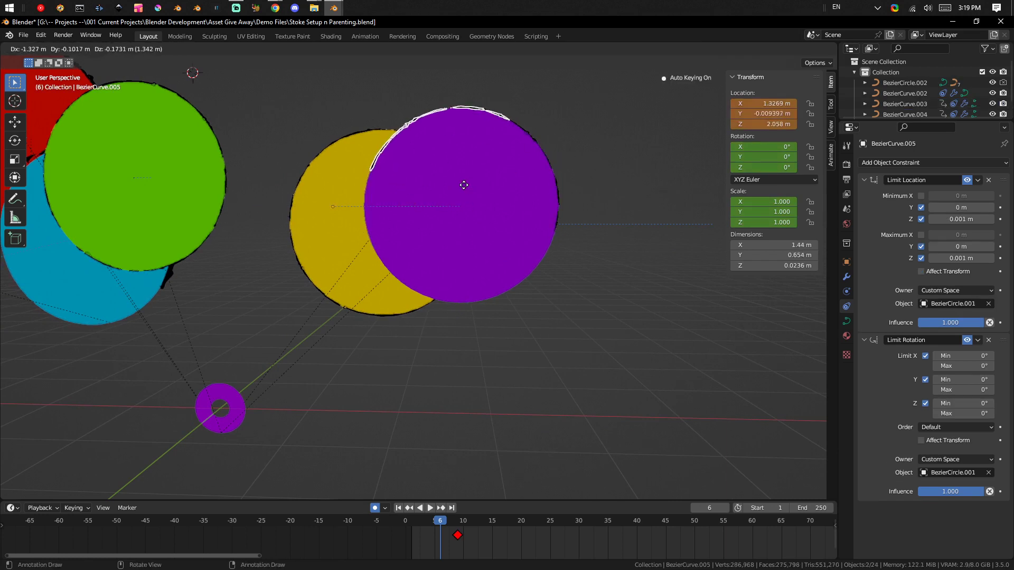
{"action": "left_click", "coordinate": [321, 271]}
{"action": "scroll", "coordinate": [483, 249], "scroll_direction": "up", "scroll_amount": 2}
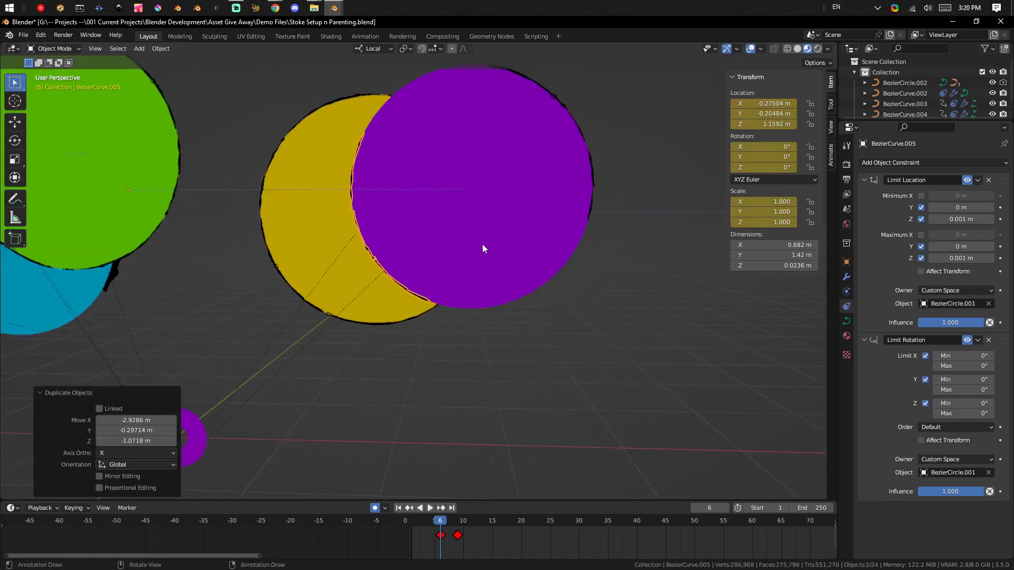
{"action": "key", "text": "g"}
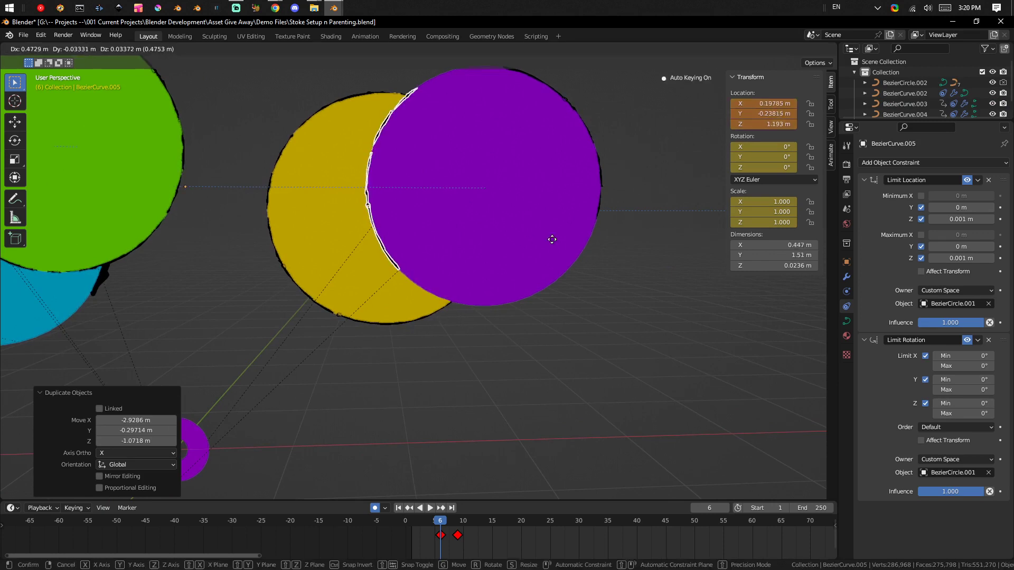
{"action": "left_click", "coordinate": [453, 267]}
{"action": "middle_click_drag", "start_coordinate": [594, 108], "coordinate": [563, 195], "text": "shift"}
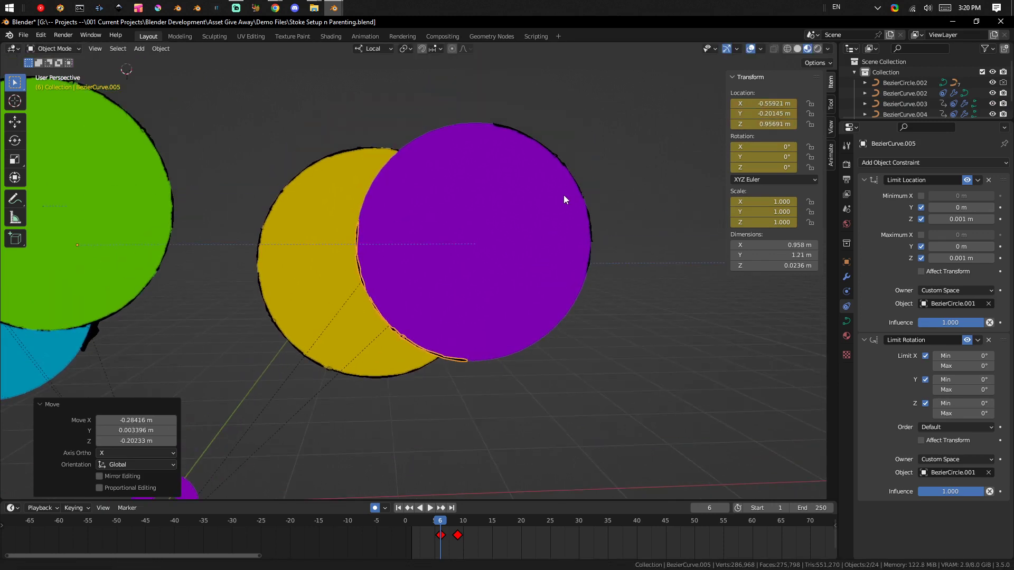
Open the large purple circle's curve for editing and rotate its top control point by 37.5°.
{"action": "left_click", "coordinate": [548, 153]}
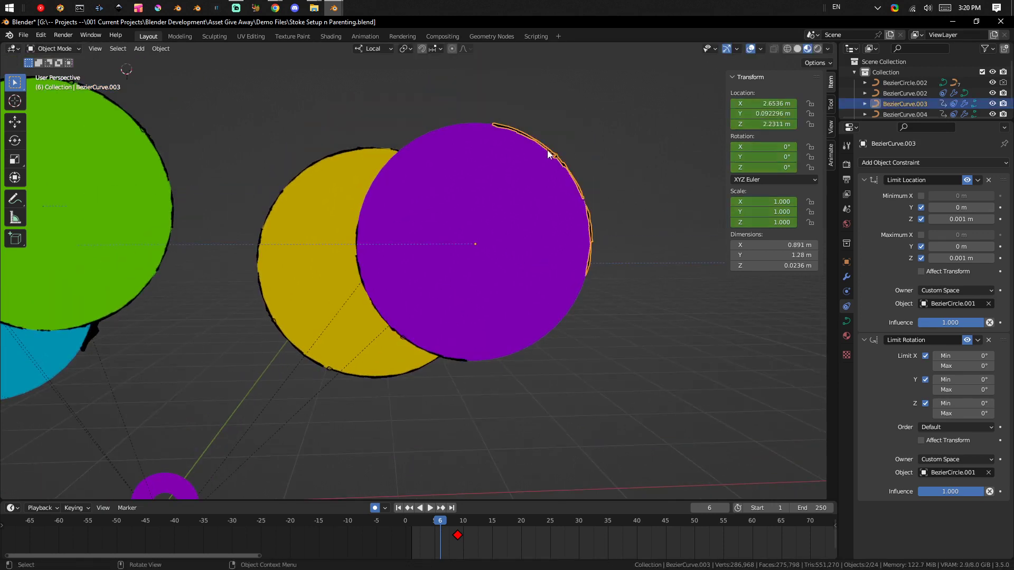
{"action": "left_click", "coordinate": [546, 285]}
{"action": "key", "text": "ctrl+Tab"}
{"action": "left_click", "coordinate": [608, 269]}
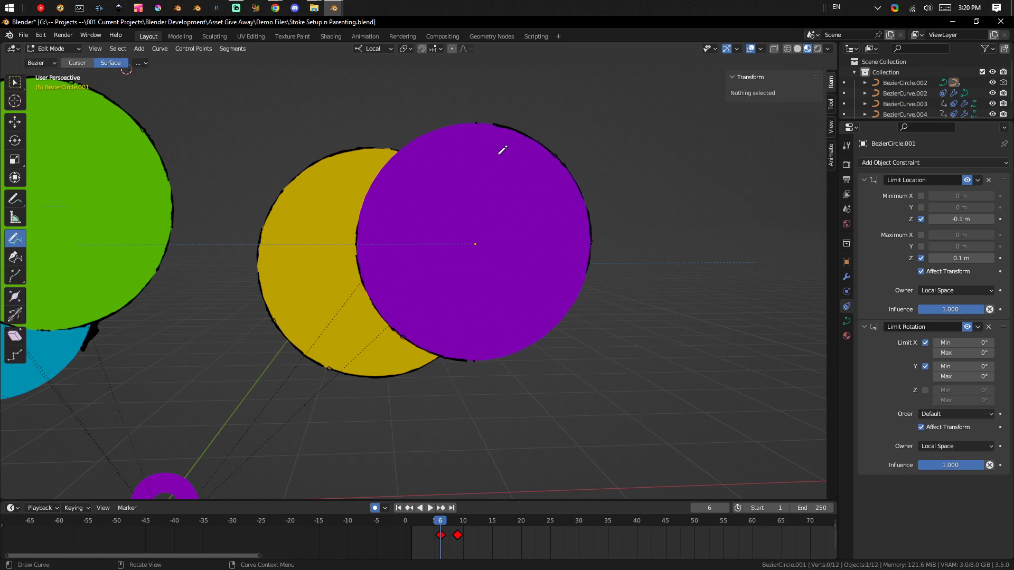
{"action": "left_click", "coordinate": [518, 132]}
{"action": "key", "text": "r"}
{"action": "left_click", "coordinate": [575, 183]}
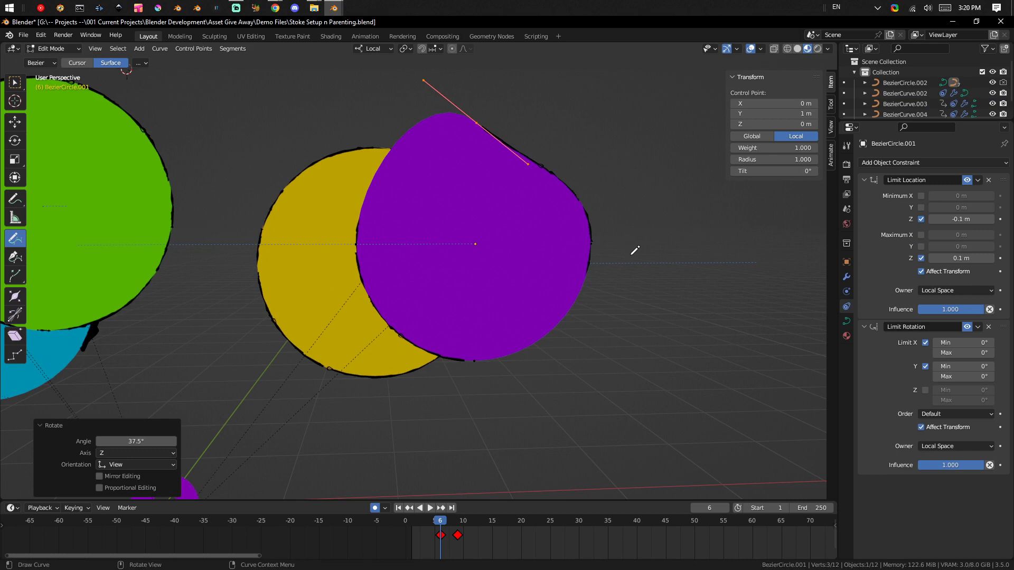
Rotate the right control point of the purple circle's curve so that its handles slope down to the right.
{"action": "key", "text": "a"}
{"action": "key", "text": "a"}
{"action": "mouse_move", "coordinate": [663, 160]}
{"action": "right_mouse_down", "text": "ctrl"}
{"action": "mouse_move", "coordinate": [573, 268]}
{"action": "mouse_move", "coordinate": [675, 267]}
{"action": "right_mouse_up", "text": "ctrl"}
{"action": "key", "text": "r"}
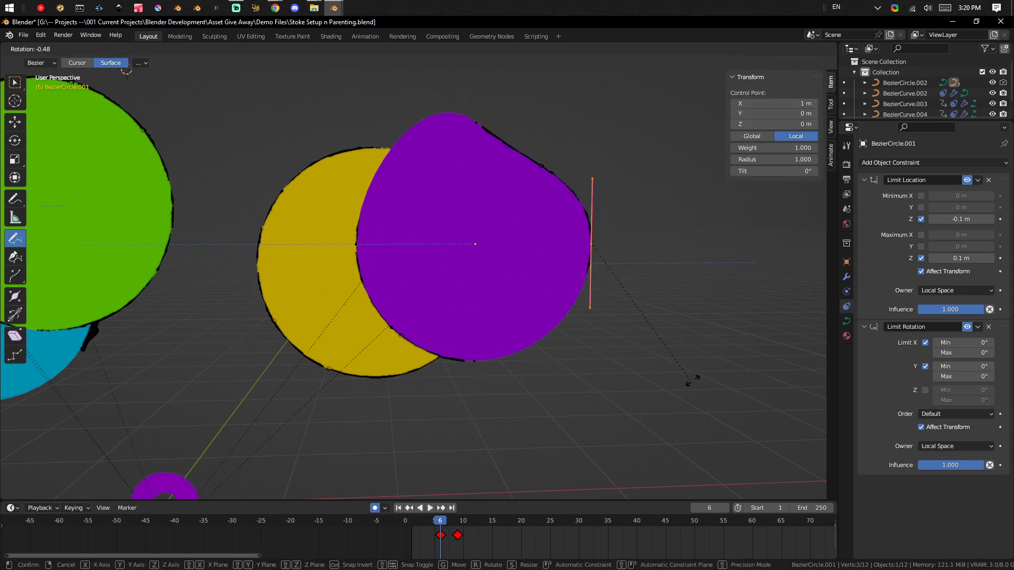
{"action": "left_click", "coordinate": [544, 336]}
Move the left control point about -0.03 m in X, 0.02 m in Y and 0.22 m in Z, and rotate its handles.
{"action": "key", "text": "a"}
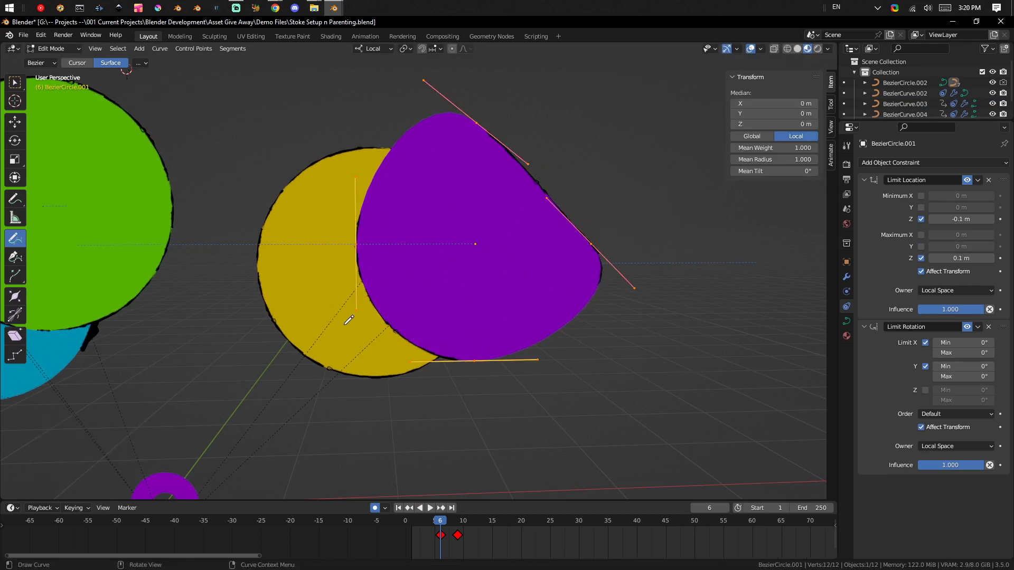
{"action": "key", "text": "a"}
{"action": "mouse_move", "coordinate": [335, 332]}
{"action": "right_mouse_down", "text": "ctrl"}
{"action": "mouse_move", "coordinate": [382, 167]}
{"action": "mouse_move", "coordinate": [290, 205]}
{"action": "right_mouse_up", "text": "ctrl"}
{"action": "key", "text": "g"}
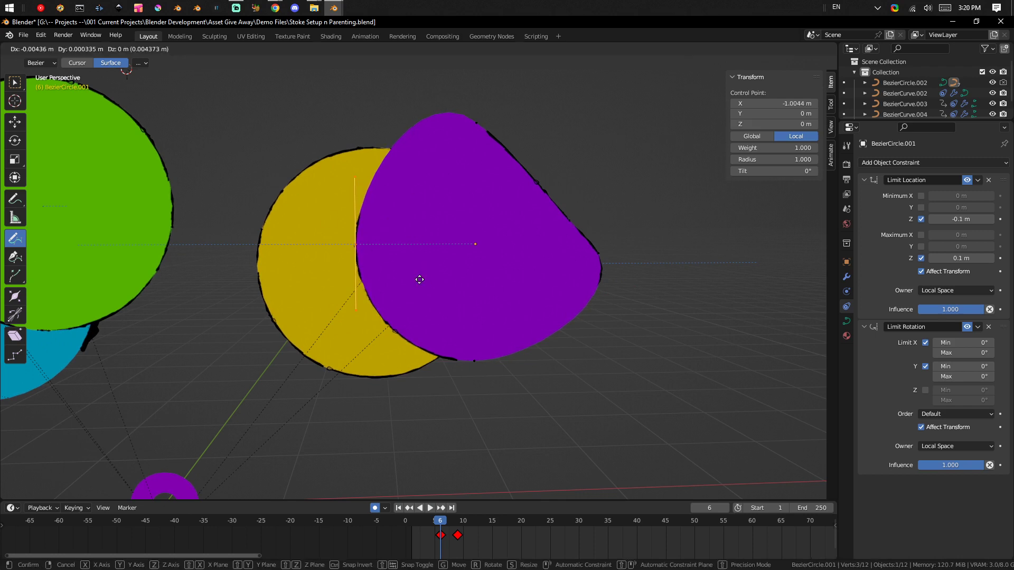
{"action": "left_click", "coordinate": [423, 254]}
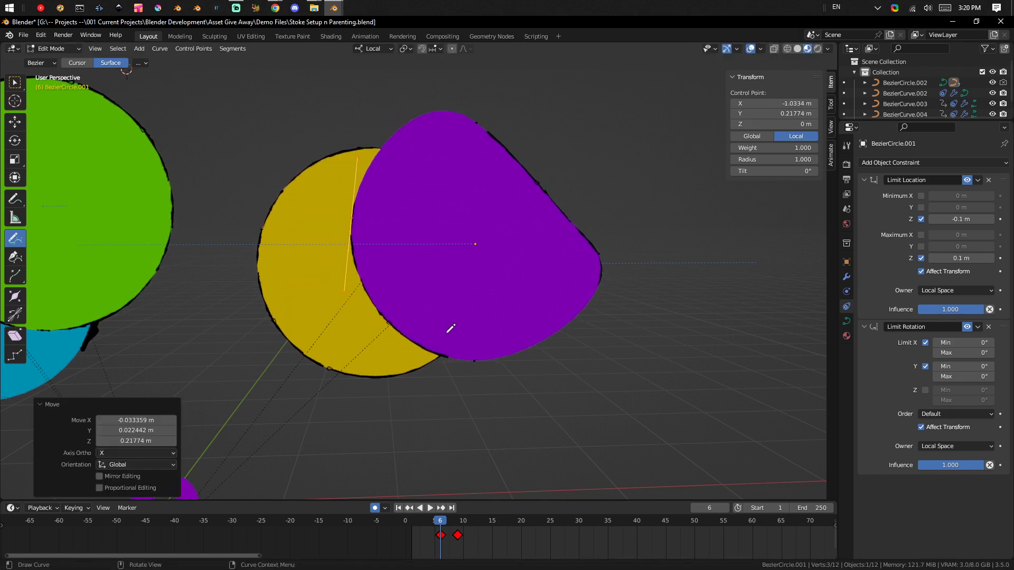
{"action": "key", "text": "r"}
{"action": "left_click", "coordinate": [486, 279]}
Rotate the handles of the purple shape's left and bottom control points so they slope down to the right, and finish editing the curve.
{"action": "mouse_move", "coordinate": [512, 405]}
{"action": "right_mouse_down", "text": "ctrl"}
{"action": "mouse_move", "coordinate": [491, 369]}
{"action": "mouse_move", "coordinate": [478, 395]}
{"action": "right_mouse_up", "text": "ctrl"}
{"action": "key", "text": "r"}
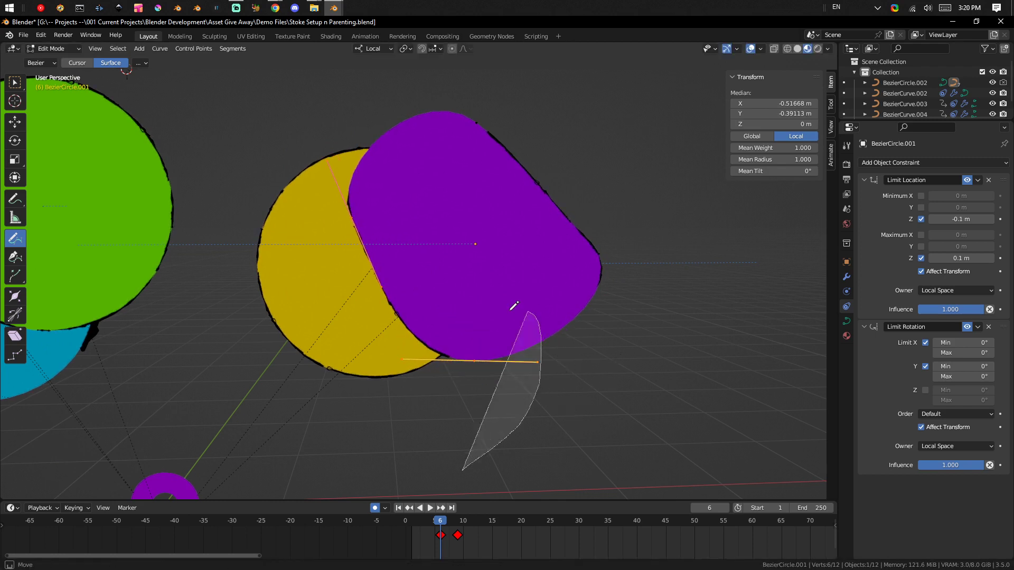
{"action": "left_click", "coordinate": [585, 322]}
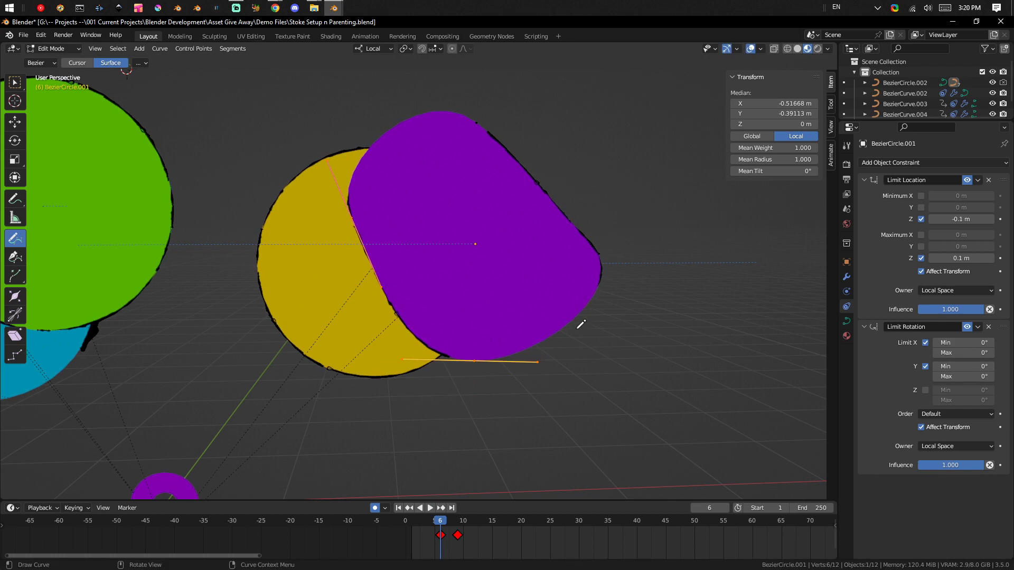
{"action": "key", "text": "alt+a"}
{"action": "mouse_move", "coordinate": [499, 413]}
{"action": "right_mouse_down", "text": "ctrl"}
{"action": "mouse_move", "coordinate": [548, 364]}
{"action": "mouse_move", "coordinate": [468, 369]}
{"action": "right_mouse_up", "text": "ctrl"}
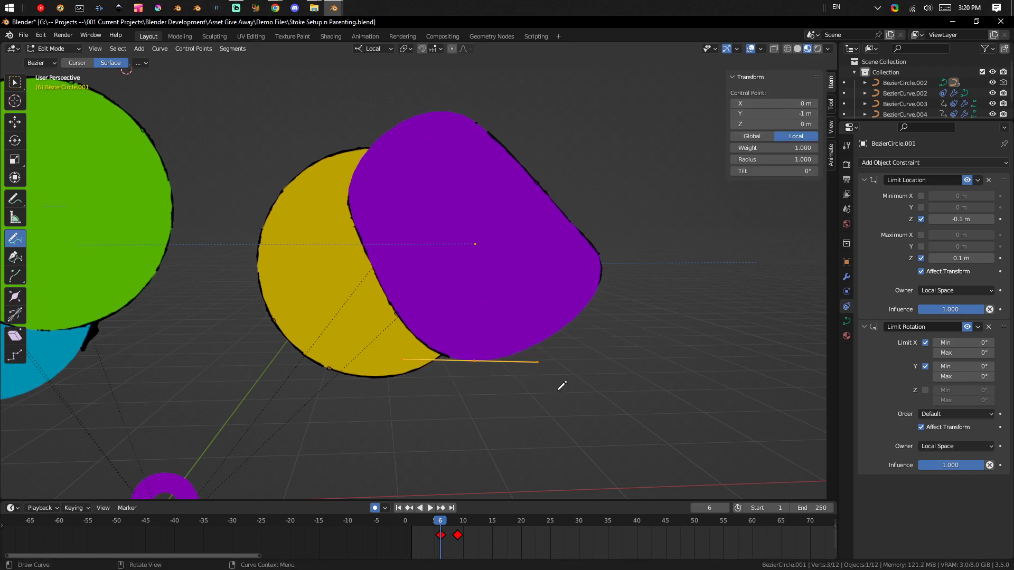
{"action": "key", "text": "r"}
{"action": "left_click", "coordinate": [593, 451]}
{"action": "middle_click_drag", "start_coordinate": [541, 403], "coordinate": [608, 368]}
{"action": "key", "text": "Tab"}
Slide the purple shape's upper-right outline stroke up along the edge by about -0.32 m in X, 0.06 m in Y and 0.37 m in Z.
{"action": "left_click", "coordinate": [557, 210]}
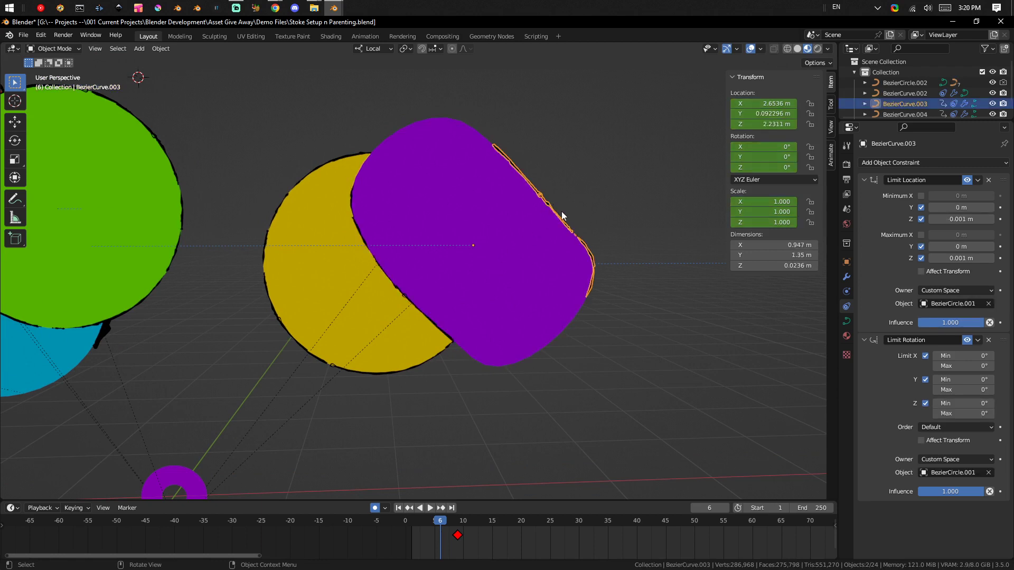
{"action": "key", "text": "g"}
{"action": "left_click", "coordinate": [549, 212]}
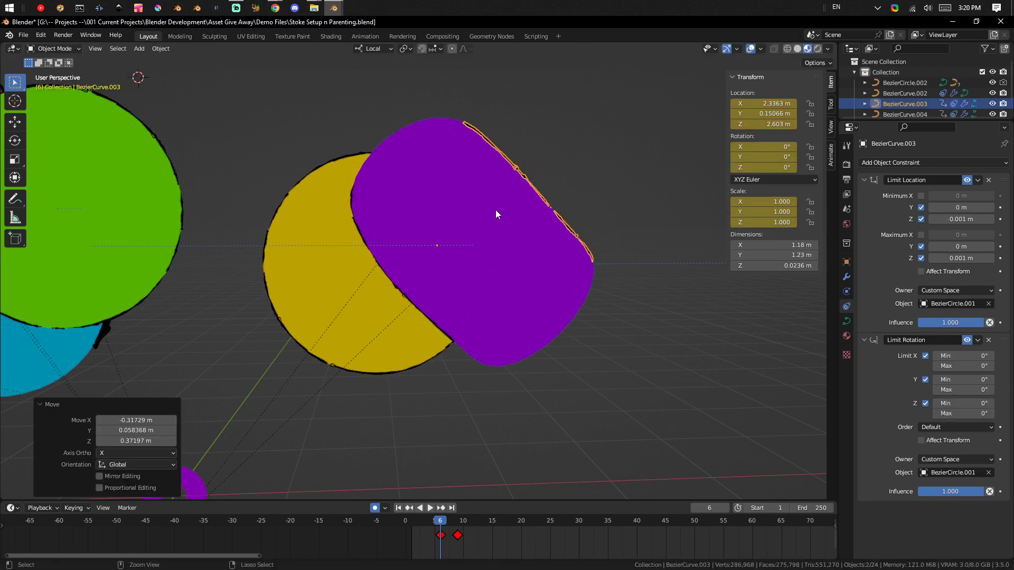
Move the yellow circle from behind the purple shape to above the green circle.
{"action": "scroll", "coordinate": [502, 231], "scroll_direction": "down", "scroll_amount": 2}
{"action": "left_click", "coordinate": [421, 306]}
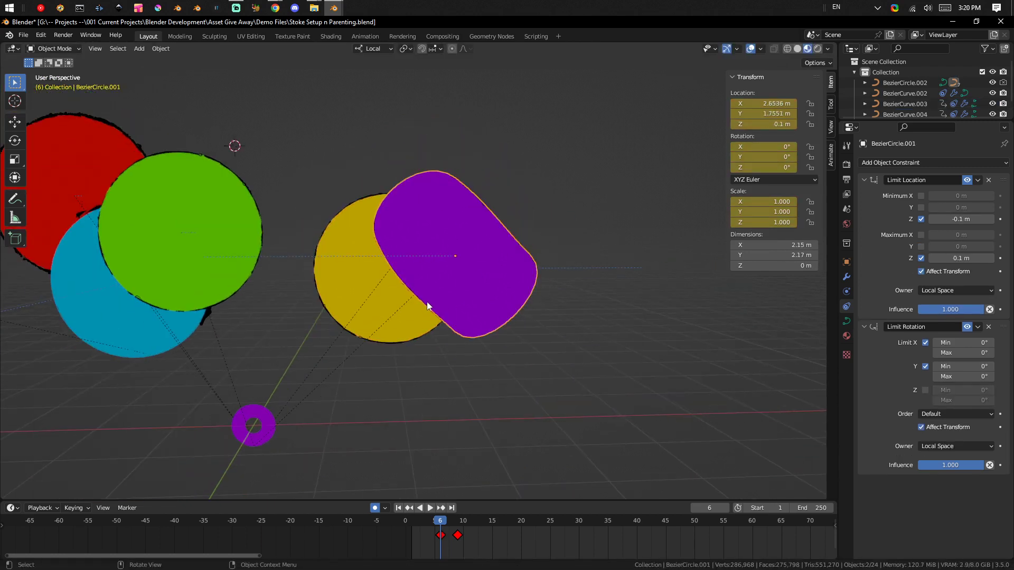
{"action": "key", "text": "g"}
{"action": "left_click", "coordinate": [180, 162]}
{"action": "left_click", "coordinate": [468, 300]}
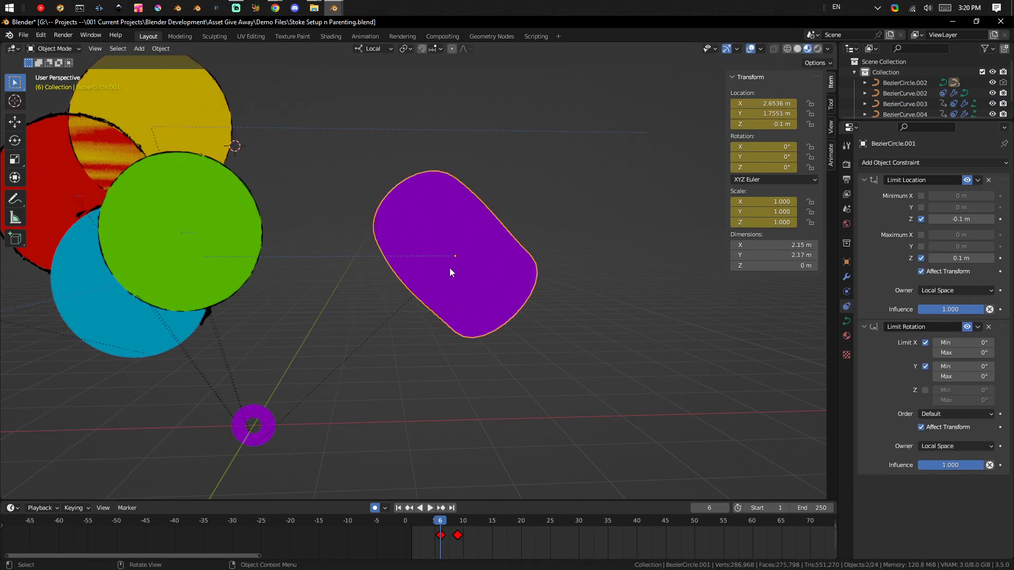
Duplicate the purple shape with its two outline strokes and place the copy at about X 3.71 m, Y 0.61 m, overlapping the original's lower-right end.
{"action": "left_click", "coordinate": [478, 239], "text": "shift"}
{"action": "left_click", "coordinate": [402, 272], "text": "shift"}
{"action": "left_click", "coordinate": [397, 282], "text": "shift"}
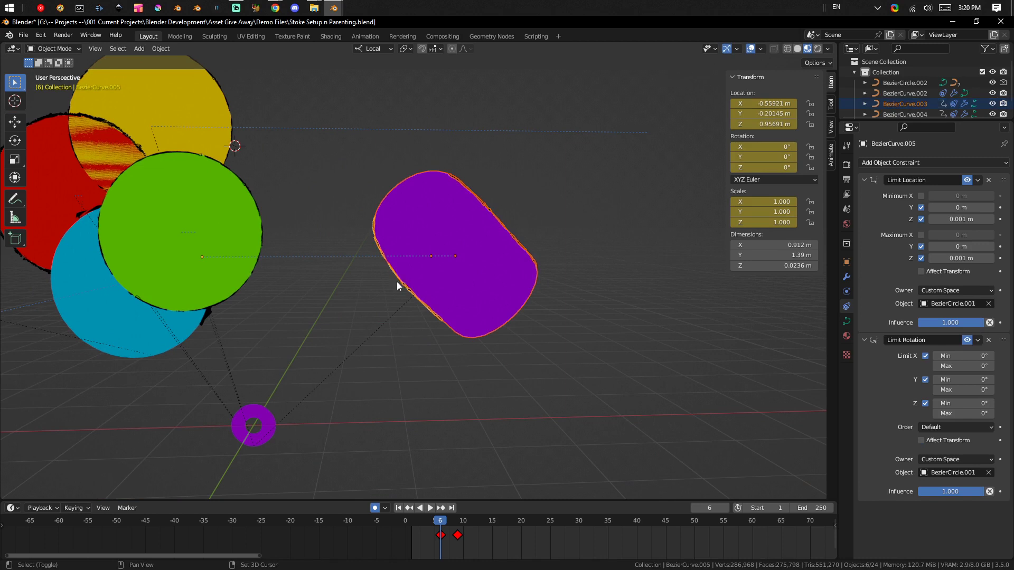
{"action": "left_click", "coordinate": [470, 267], "text": "shift"}
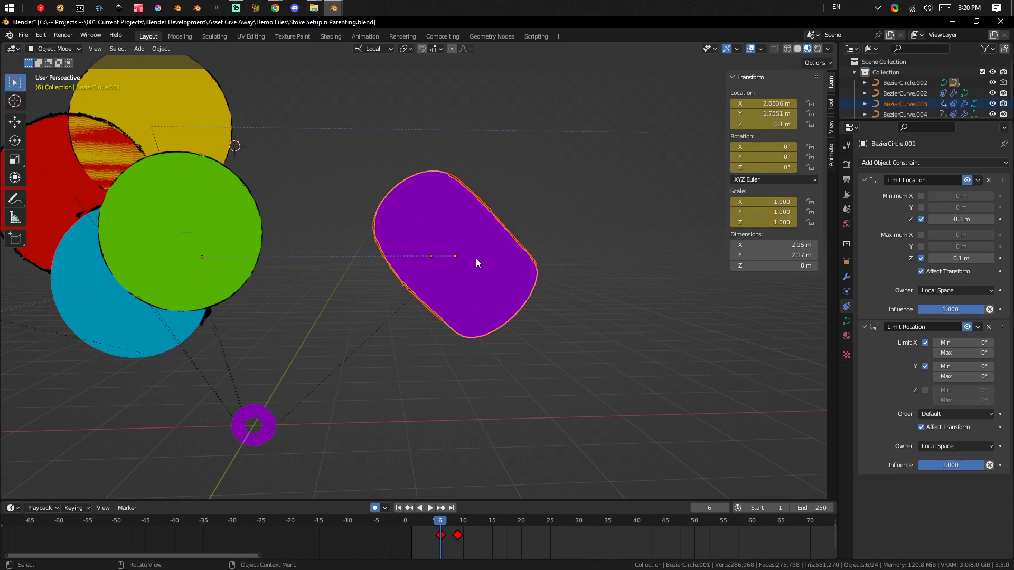
{"action": "key", "text": "shift+d"}
{"action": "left_click", "coordinate": [556, 349]}
{"action": "left_click", "coordinate": [656, 321]}
Move all control points of the copied purple shape's curve down and to the right of its origin in the front orthographic view.
{"action": "scroll", "coordinate": [644, 297], "scroll_direction": "up", "scroll_amount": 2}
{"action": "scroll", "coordinate": [644, 296], "scroll_direction": "up", "scroll_amount": 2}
{"action": "middle_click_drag", "start_coordinate": [642, 260], "coordinate": [537, 176], "text": "shift"}
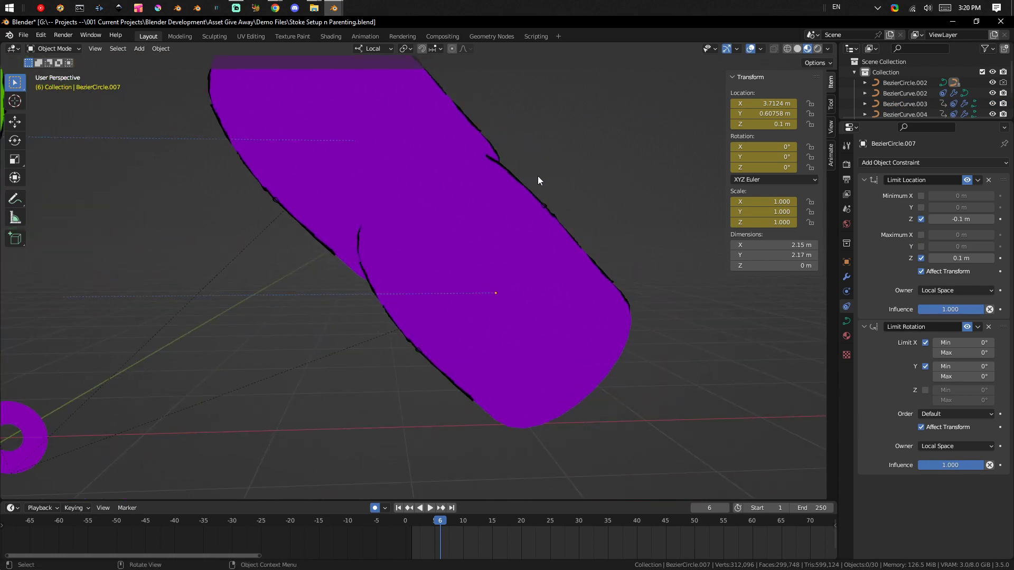
{"action": "middle_click_drag", "start_coordinate": [506, 240], "coordinate": [511, 315], "text": "ctrl"}
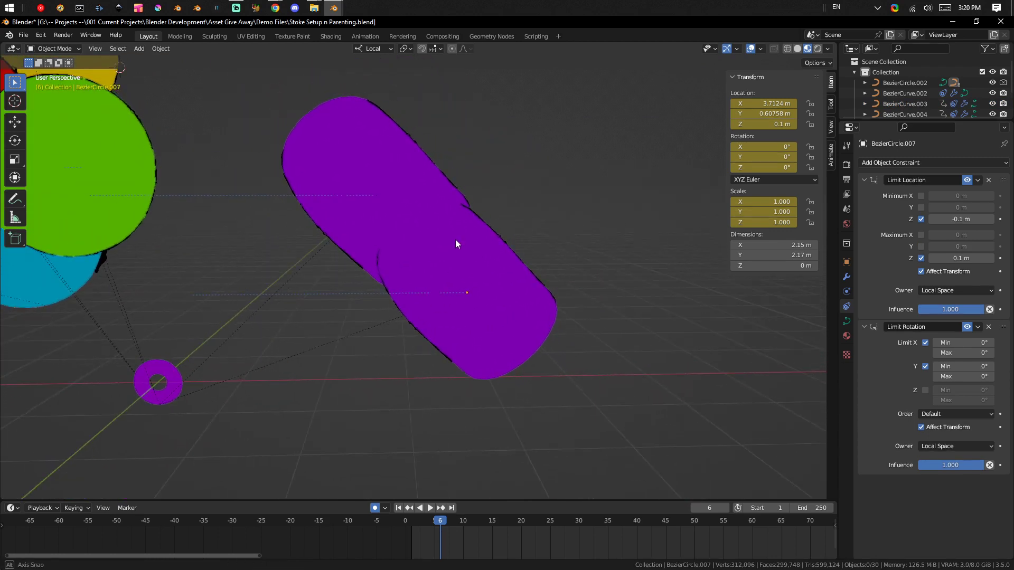
{"action": "scroll", "coordinate": [503, 283], "scroll_direction": "up", "scroll_amount": 1}
{"action": "mouse_move", "coordinate": [504, 284]}
{"action": "middle_mouse_down"}
{"action": "mouse_move", "coordinate": [500, 250]}
{"action": "mouse_move", "coordinate": [495, 274]}
{"action": "middle_mouse_up"}
{"action": "left_click", "coordinate": [498, 256]}
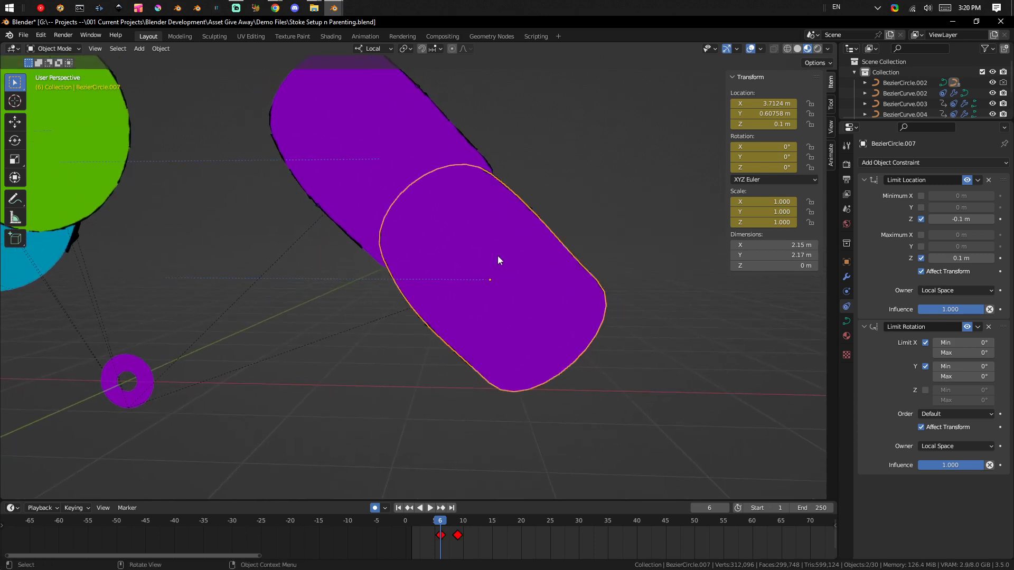
{"action": "key", "text": "Tab"}
{"action": "key", "text": "a"}
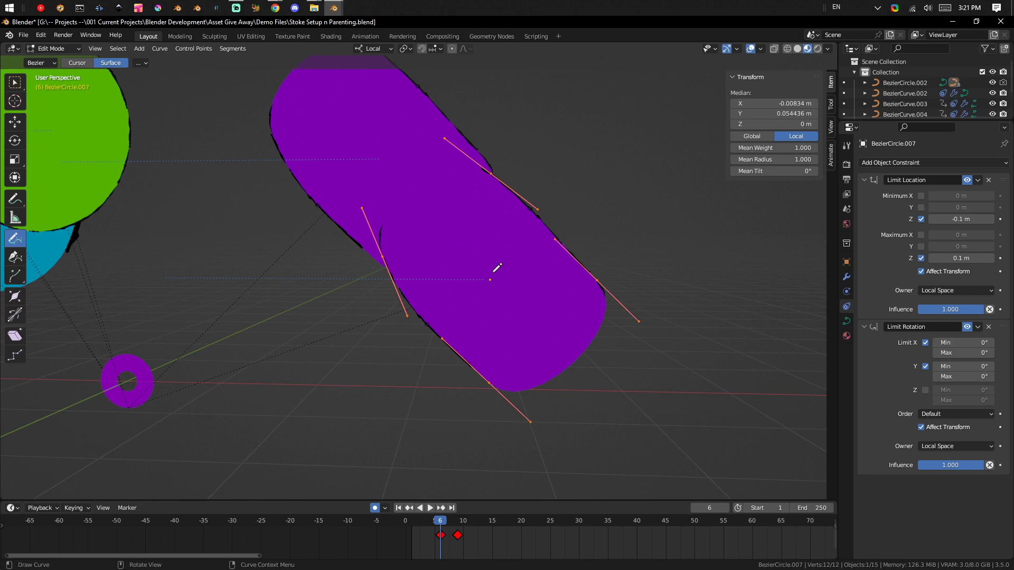
{"action": "key", "text": "g"}
{"action": "key", "text": "z"}
{"action": "middle_click_drag", "start_coordinate": [542, 302], "coordinate": [550, 300]}
{"action": "key", "text": "grave"}
{"action": "left_click", "coordinate": [495, 260]}
{"action": "scroll", "coordinate": [507, 269], "scroll_direction": "up", "scroll_amount": 1}
{"action": "key", "text": "g"}
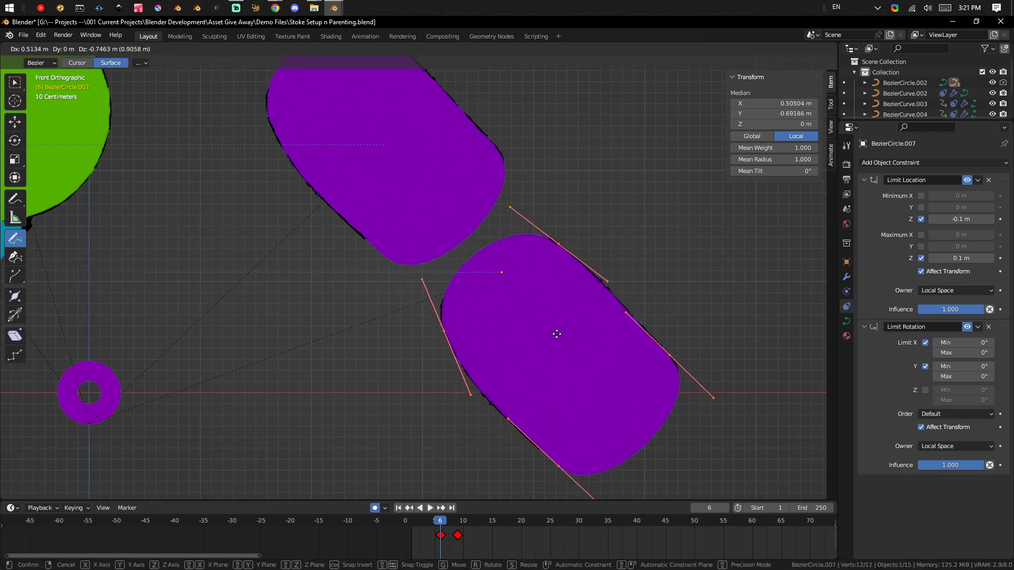
{"action": "left_click", "coordinate": [550, 310]}
Move the copied purple shape about -0.43 m in X and 0.56 m in Z so it overlaps the original's lower end.
{"action": "key", "text": "Tab"}
{"action": "left_click", "coordinate": [458, 308]}
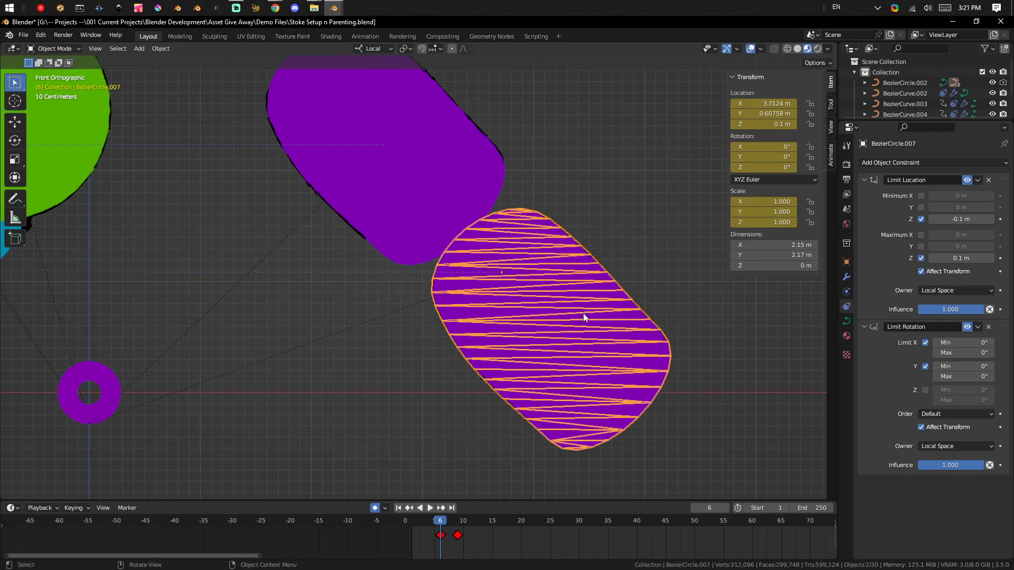
{"action": "key", "text": "g"}
{"action": "left_click", "coordinate": [535, 252]}
{"action": "key", "text": "Tab"}
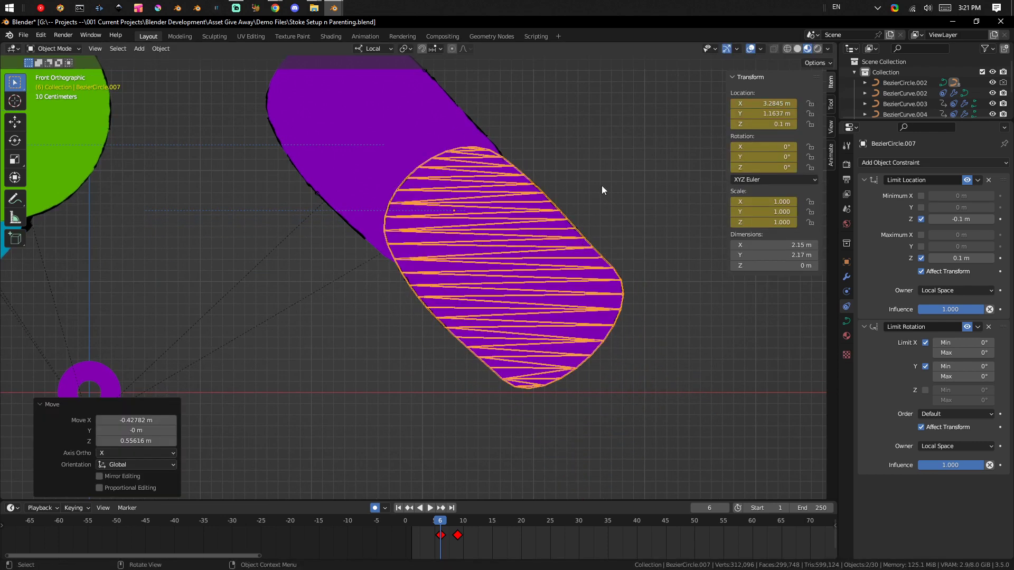
{"action": "left_click", "coordinate": [602, 187]}
{"action": "left_click", "coordinate": [513, 239]}
Hide the viewport overlays and rotate the copied purple shape 4.29° in the view plane.
{"action": "middle_click_drag", "start_coordinate": [551, 229], "coordinate": [634, 312], "text": "shift"}
{"action": "left_click", "coordinate": [678, 240]}
{"action": "left_click", "coordinate": [624, 341]}
{"action": "left_click", "coordinate": [750, 49]}
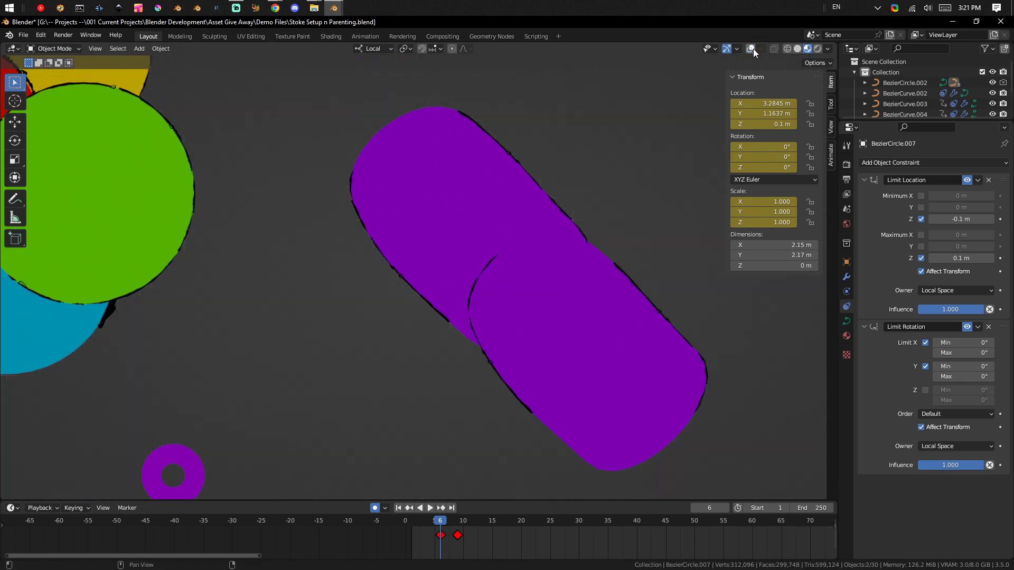
{"action": "key", "text": "r"}
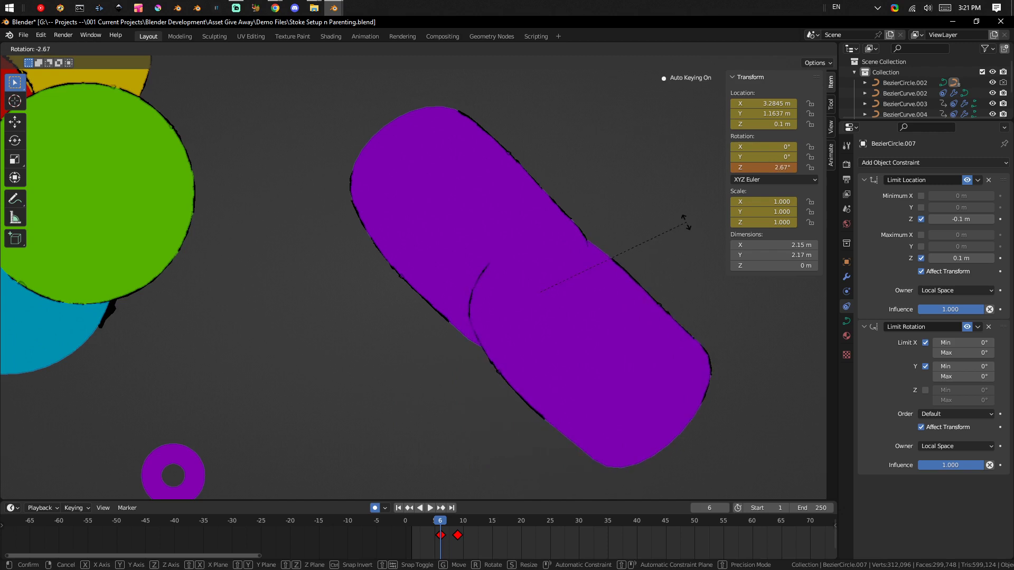
{"action": "left_click", "coordinate": [667, 251]}
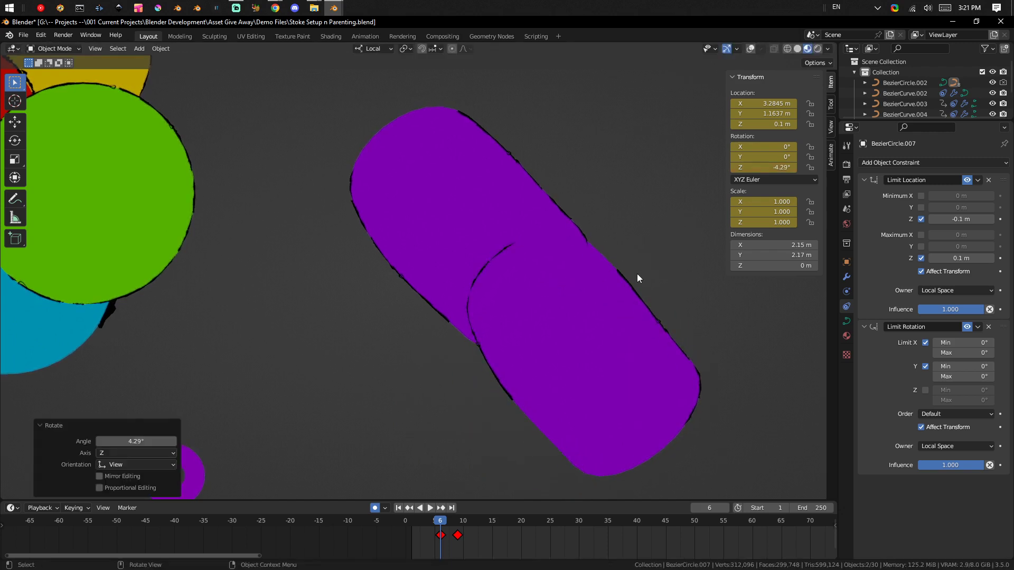
Slide the copied shape's left outline stroke away from the joint by about -0.92 m in X and -0.35 m in Z.
{"action": "left_click", "coordinate": [481, 363]}
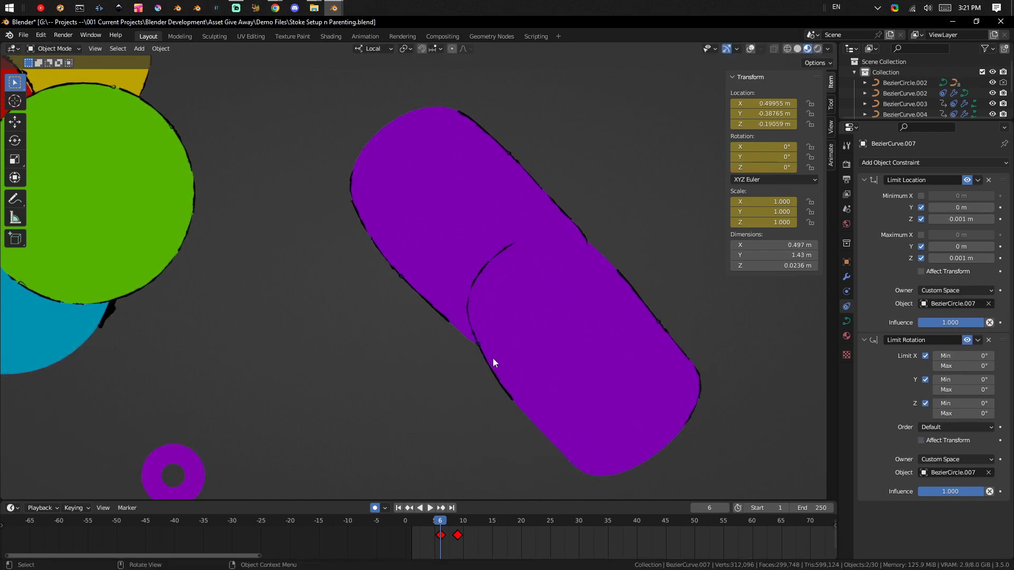
{"action": "key", "text": "g"}
{"action": "key", "text": "y"}
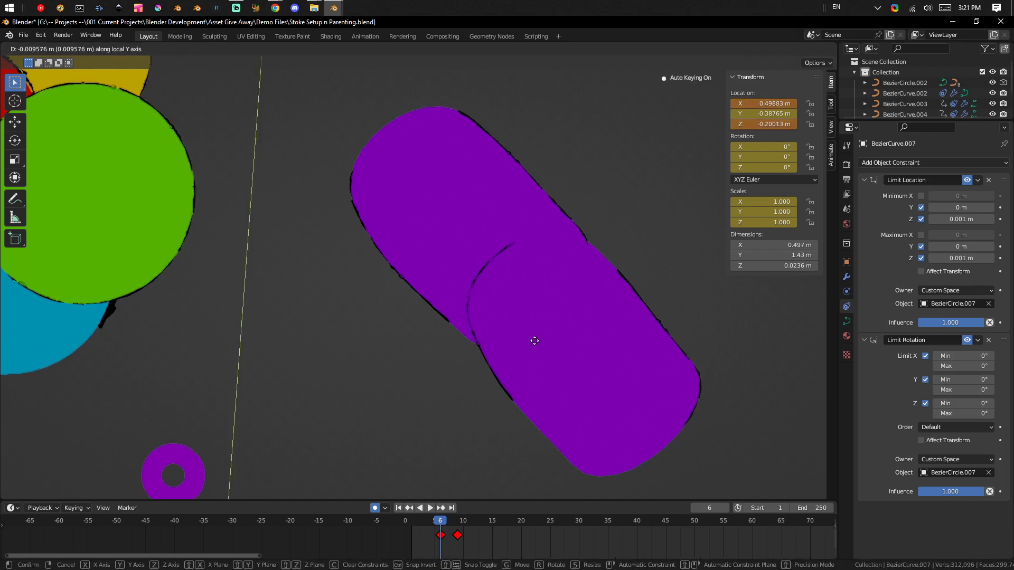
{"action": "left_click", "coordinate": [479, 341]}
{"action": "key", "text": "g"}
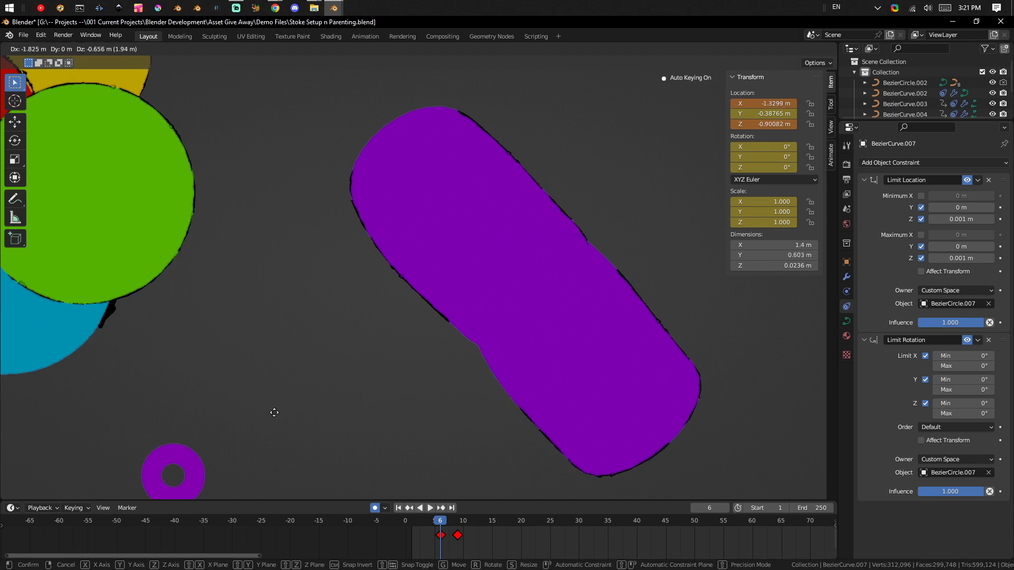
{"action": "left_click", "coordinate": [375, 385]}
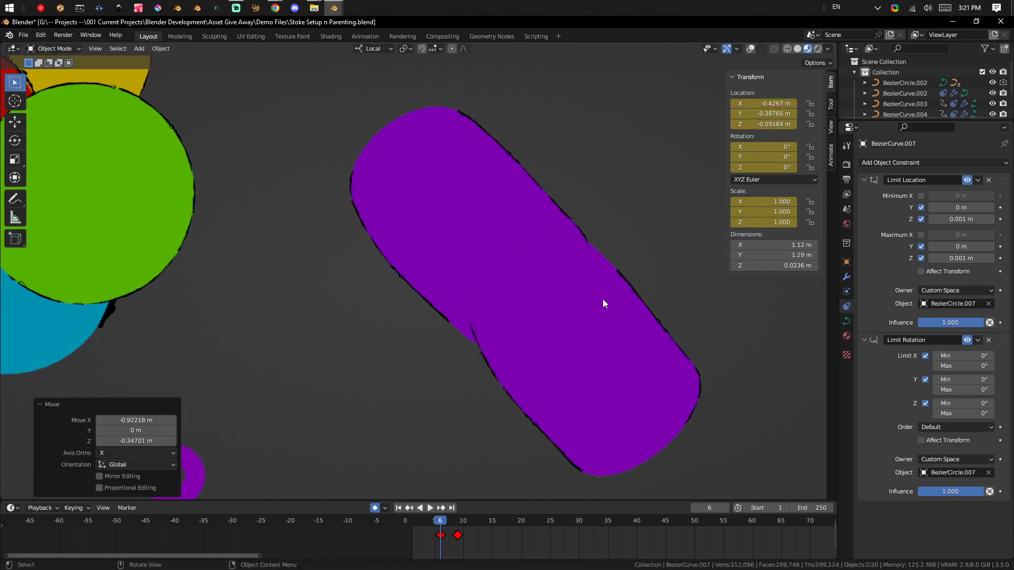
Slide the copied shape's right outline stroke up toward the joint by about -0.31 m in X and 0.42 m in Z.
{"action": "left_click", "coordinate": [657, 314]}
{"action": "key", "text": "g"}
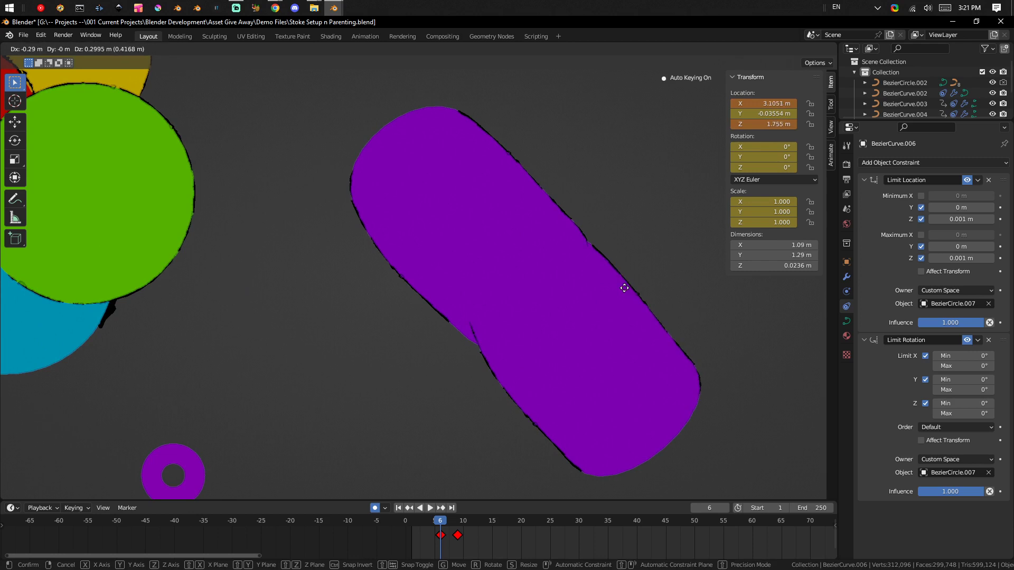
{"action": "left_click", "coordinate": [624, 272]}
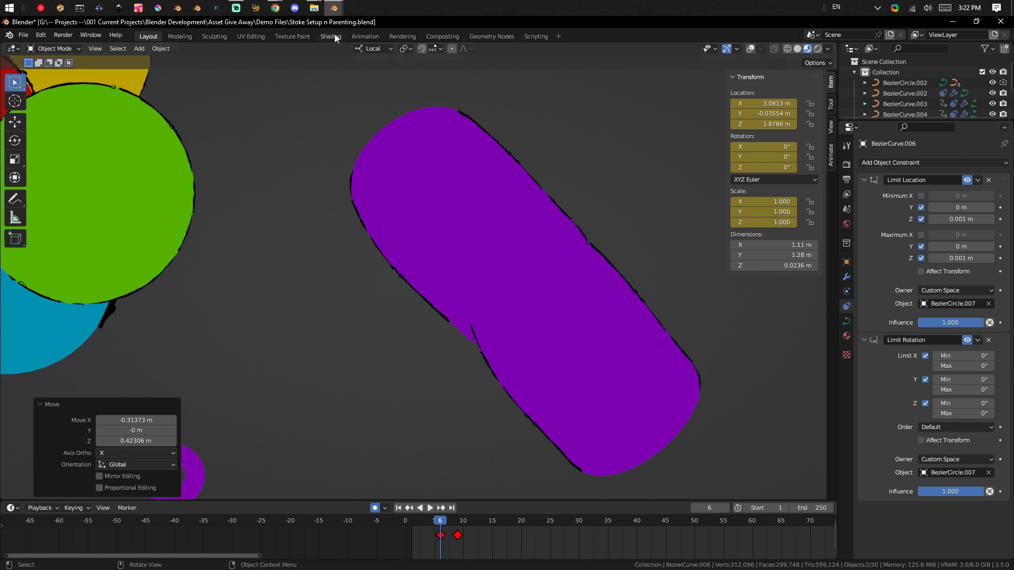
Switch to the Blender window with Character Concepting,028.Head.blend and display the character in rendered shading.
{"action": "mouse_move", "coordinate": [333, 8]}
{"action": "left_click", "coordinate": [298, 65]}
{"action": "scroll", "coordinate": [543, 336], "scroll_direction": "down", "scroll_amount": 8}
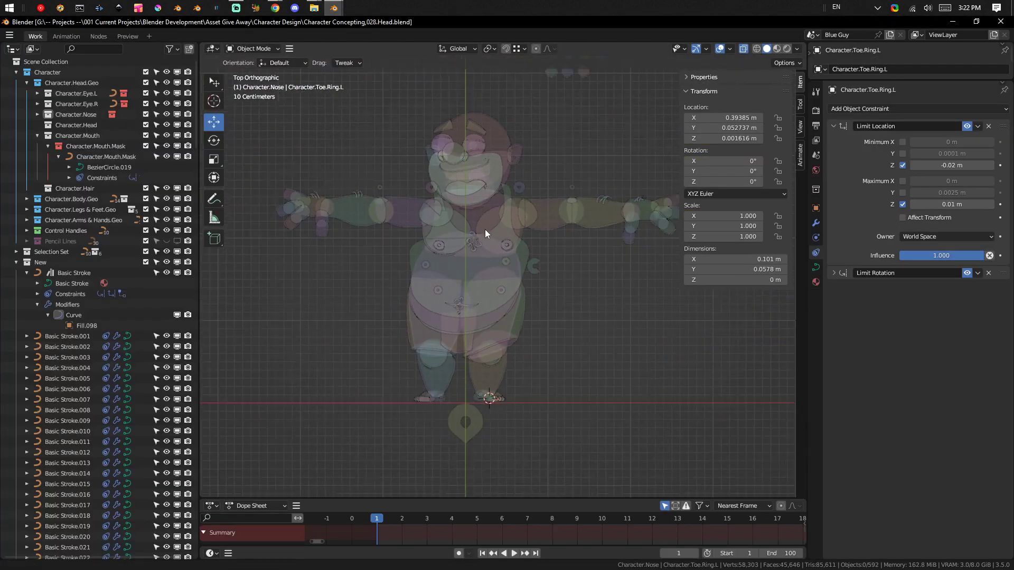
{"action": "left_click", "coordinate": [787, 48]}
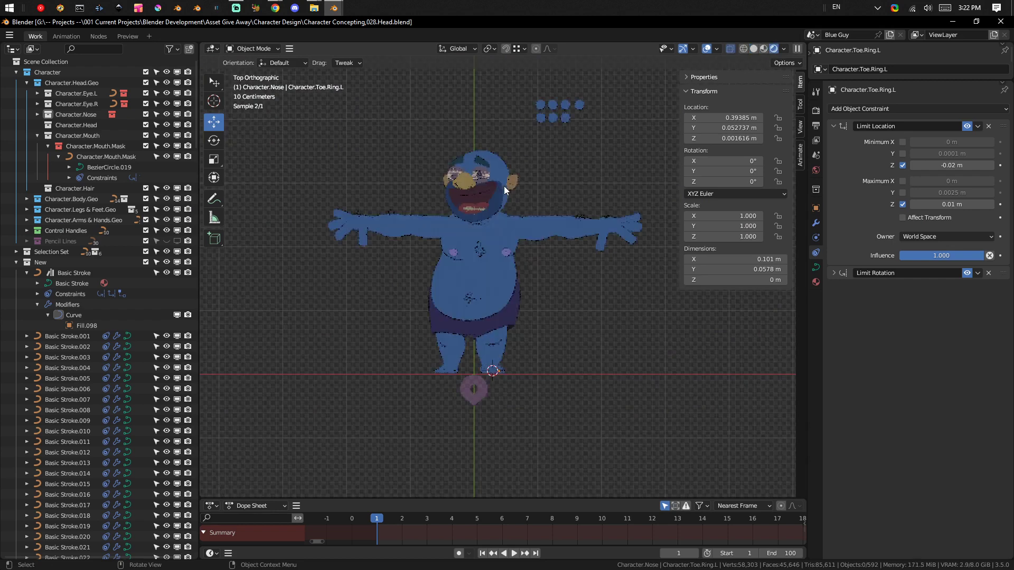
Examine the outline strokes on the rendered character's face, arms and torso up close and from an angle.
{"action": "scroll", "coordinate": [494, 235], "scroll_direction": "up", "scroll_amount": 3}
{"action": "middle_click_drag", "start_coordinate": [477, 160], "coordinate": [541, 269], "text": "shift"}
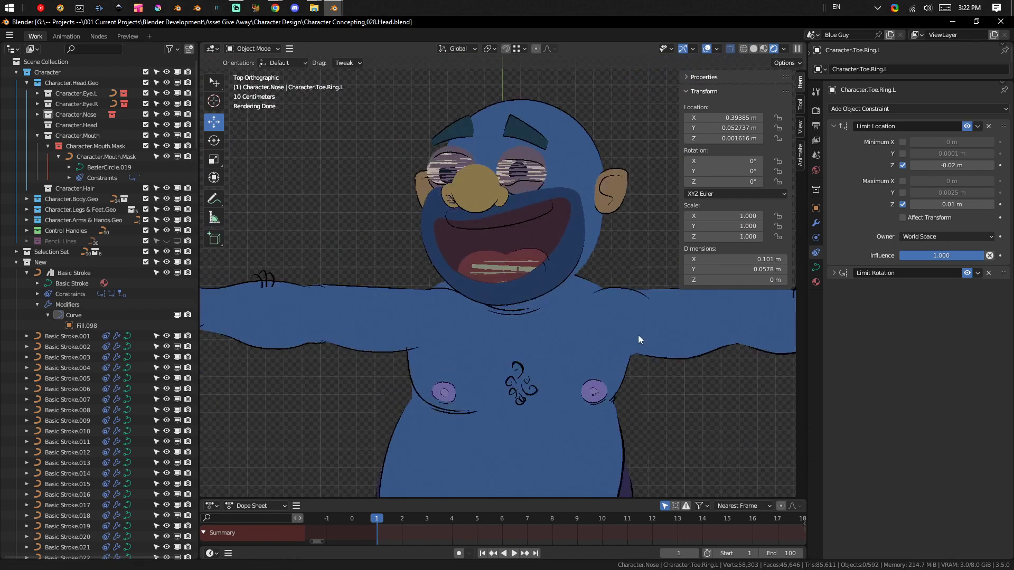
{"action": "middle_click_drag", "start_coordinate": [638, 334], "coordinate": [325, 249], "text": "shift"}
{"action": "middle_click_drag", "start_coordinate": [389, 337], "coordinate": [528, 243], "text": "shift"}
{"action": "middle_click_drag", "start_coordinate": [528, 243], "coordinate": [513, 258]}
Close the on-screen keyboard opened by mistake and hide the viewport's transform sidebar.
{"action": "key", "text": "ctrl+super+o"}
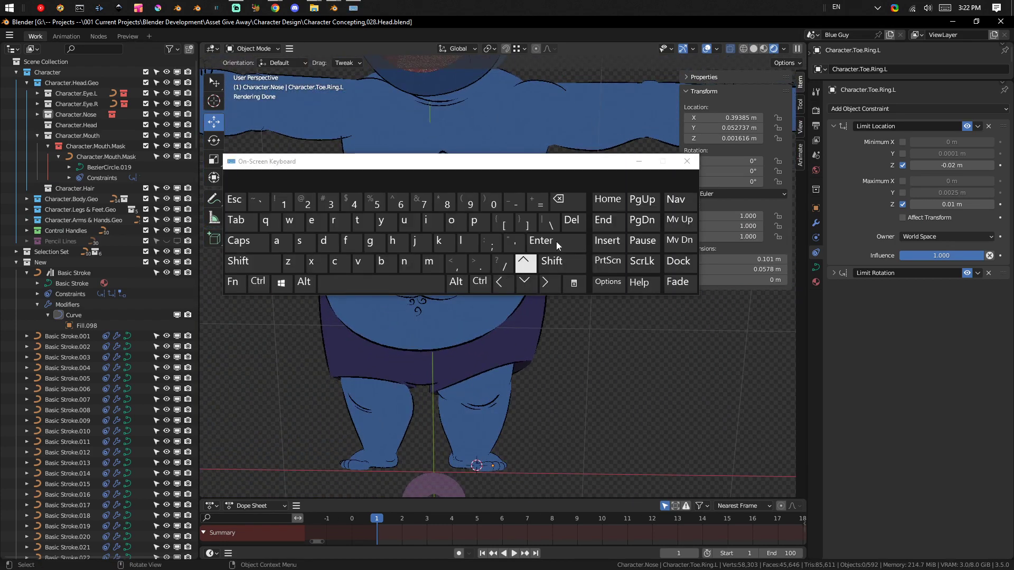
{"action": "left_click", "coordinate": [686, 161]}
{"action": "mouse_move", "coordinate": [544, 321]}
{"action": "middle_mouse_down", "text": "shift"}
{"action": "mouse_move", "coordinate": [505, 332]}
{"action": "mouse_move", "coordinate": [558, 319]}
{"action": "middle_mouse_up", "text": "shift"}
{"action": "key", "text": "n"}
Examine the whole blue character from several angles, checking how the outlines join the arms, belly and legs.
{"action": "scroll", "coordinate": [505, 243], "scroll_direction": "down", "scroll_amount": 3}
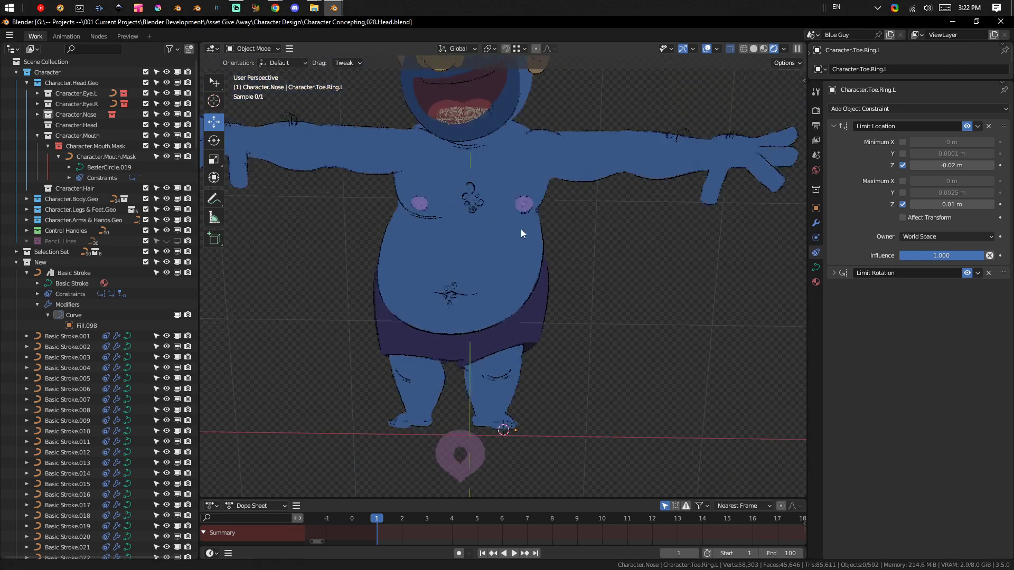
{"action": "middle_click_drag", "start_coordinate": [520, 229], "coordinate": [605, 290], "text": "shift"}
{"action": "scroll", "coordinate": [598, 274], "scroll_direction": "up", "scroll_amount": 2}
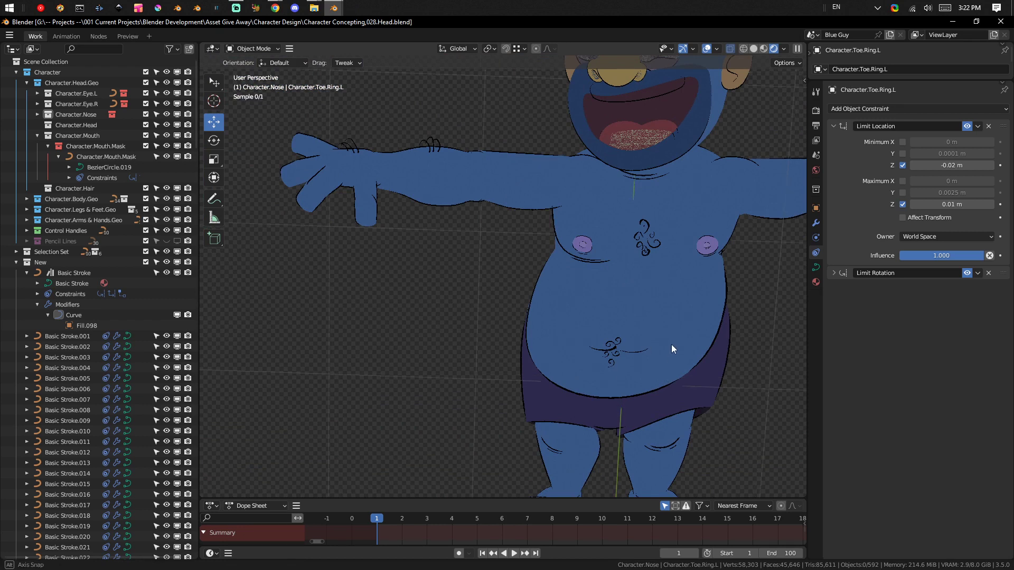
{"action": "middle_click_drag", "start_coordinate": [669, 350], "coordinate": [677, 328]}
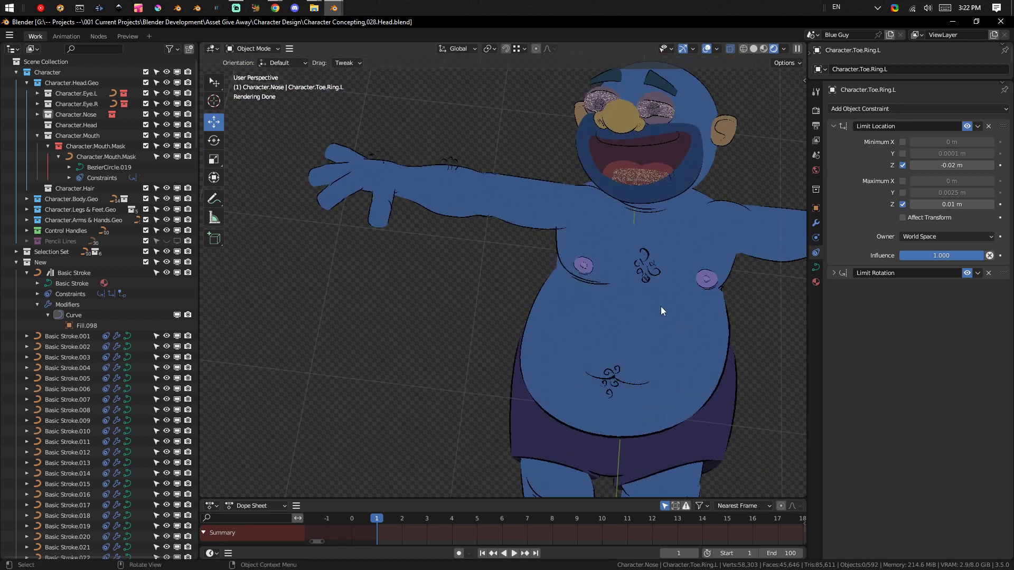
{"action": "scroll", "coordinate": [659, 316], "scroll_direction": "down", "scroll_amount": 2}
{"action": "middle_click_drag", "start_coordinate": [660, 284], "coordinate": [572, 284]}
{"action": "key", "text": "ctrl+super+o"}
{"action": "left_click", "coordinate": [688, 164]}
{"action": "middle_click_drag", "start_coordinate": [543, 210], "coordinate": [580, 160], "text": "shift"}
{"action": "scroll", "coordinate": [612, 259], "scroll_direction": "up", "scroll_amount": 2}
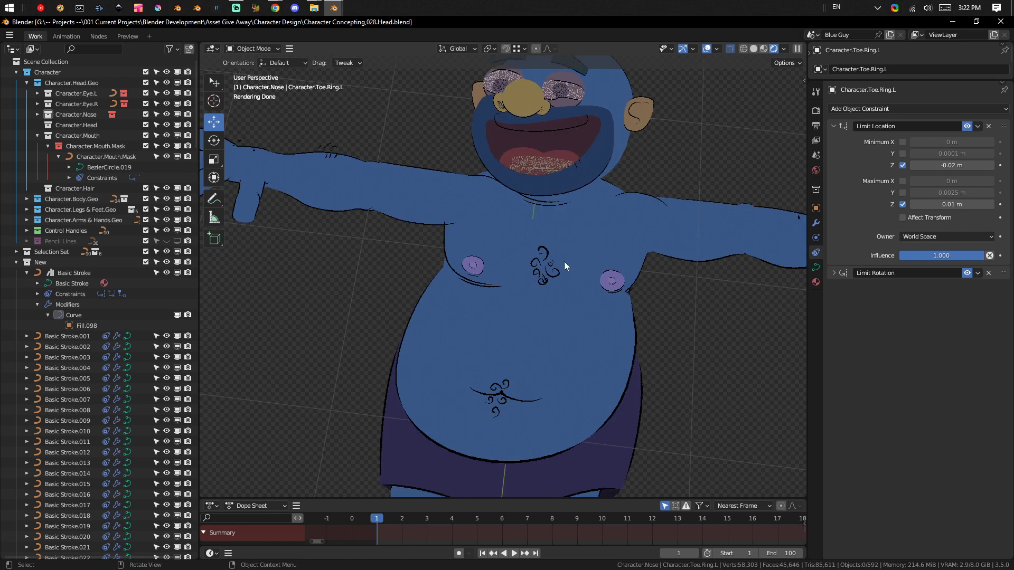
{"action": "scroll", "coordinate": [528, 372], "scroll_direction": "up", "scroll_amount": 3}
{"action": "scroll", "coordinate": [528, 372], "scroll_direction": "down", "scroll_amount": 5}
{"action": "middle_click_drag", "start_coordinate": [544, 380], "coordinate": [556, 284], "text": "shift"}
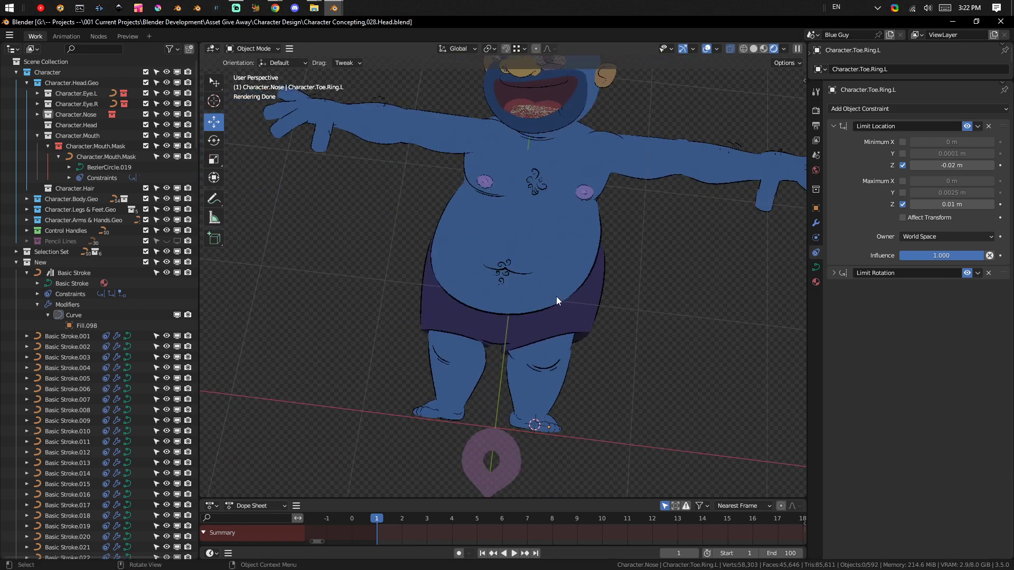
{"action": "middle_click_drag", "start_coordinate": [546, 346], "coordinate": [607, 284]}
{"action": "scroll", "coordinate": [604, 254], "scroll_direction": "down", "scroll_amount": 5}
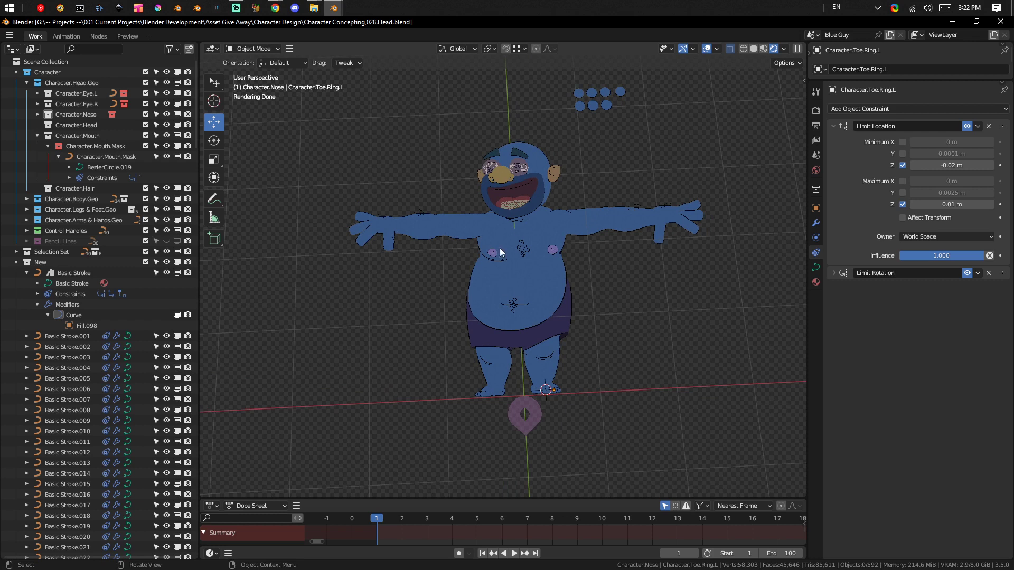
{"action": "mouse_move", "coordinate": [611, 355]}
{"action": "middle_mouse_down"}
{"action": "mouse_move", "coordinate": [625, 339]}
{"action": "mouse_move", "coordinate": [574, 314]}
{"action": "mouse_move", "coordinate": [608, 227]}
{"action": "mouse_move", "coordinate": [583, 303]}
{"action": "mouse_move", "coordinate": [606, 368]}
{"action": "middle_mouse_up"}
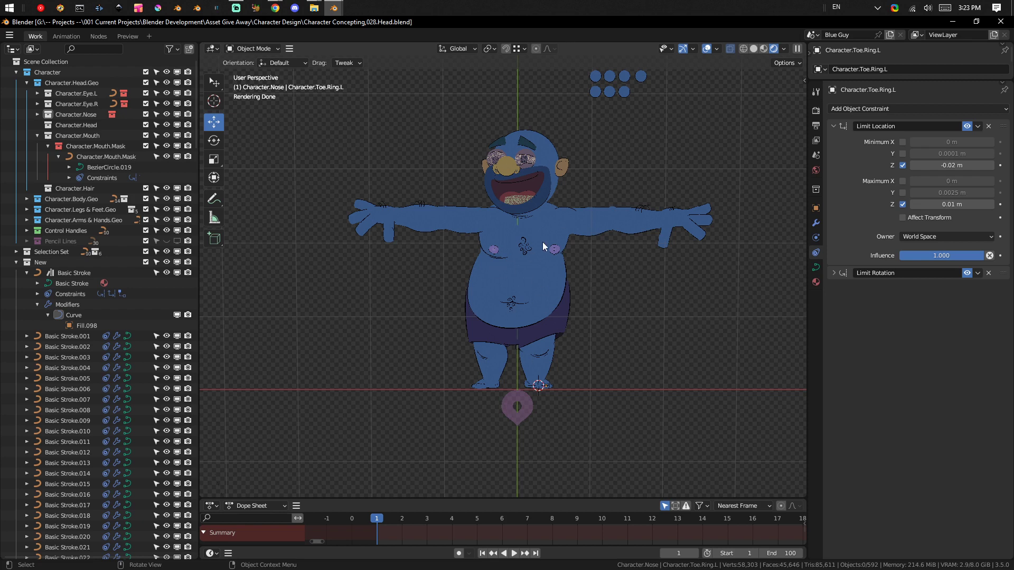
{"action": "scroll", "coordinate": [530, 272], "scroll_direction": "up", "scroll_amount": 3}
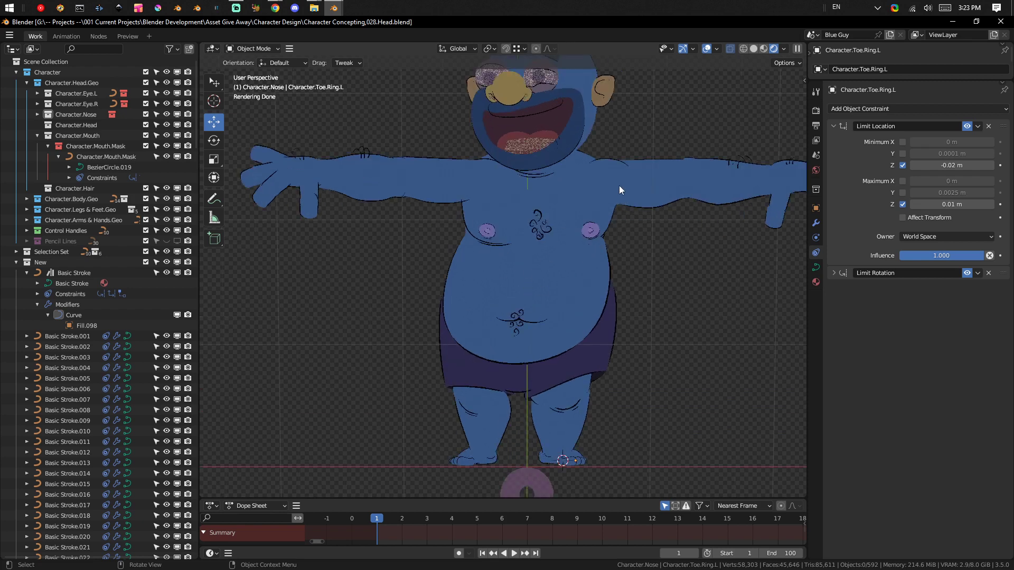
{"action": "scroll", "coordinate": [620, 189], "scroll_direction": "down", "scroll_amount": 4}
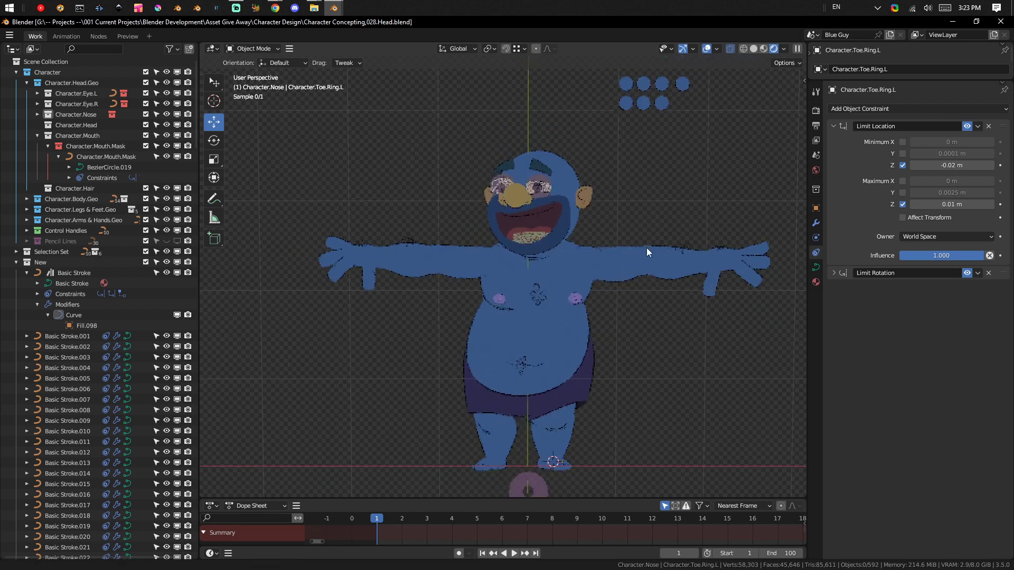
{"action": "scroll", "coordinate": [634, 264], "scroll_direction": "down", "scroll_amount": 2}
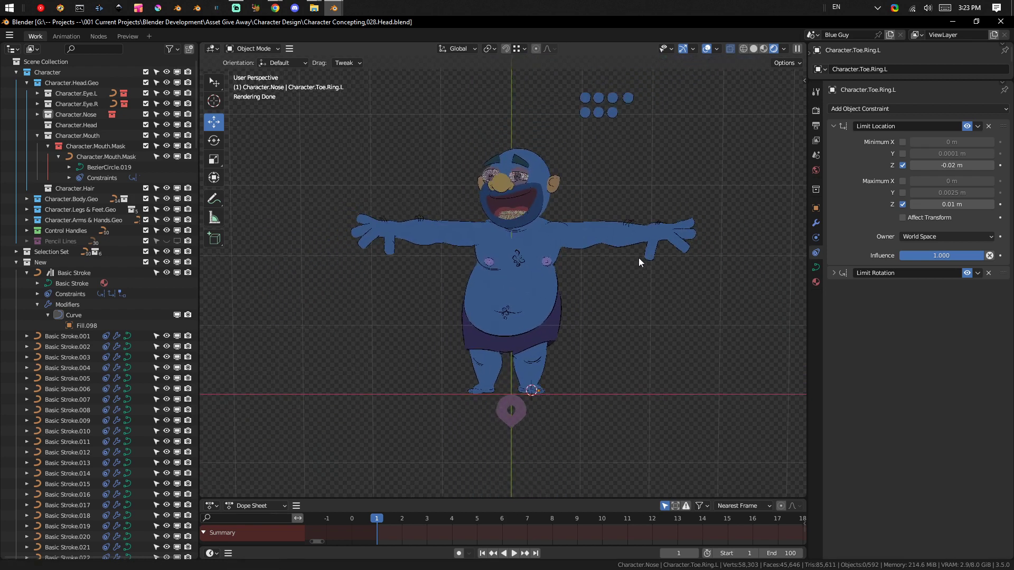
{"action": "scroll", "coordinate": [641, 249], "scroll_direction": "up", "scroll_amount": 1}
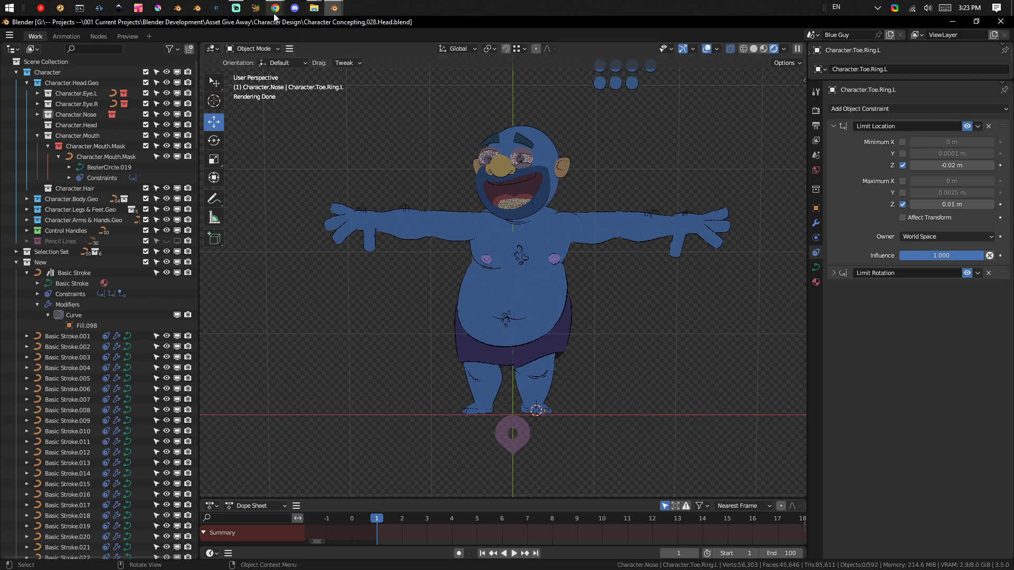
Switch to the Chrome window showing the animation-module channel of Blender Chat.
{"action": "mouse_move", "coordinate": [274, 16]}
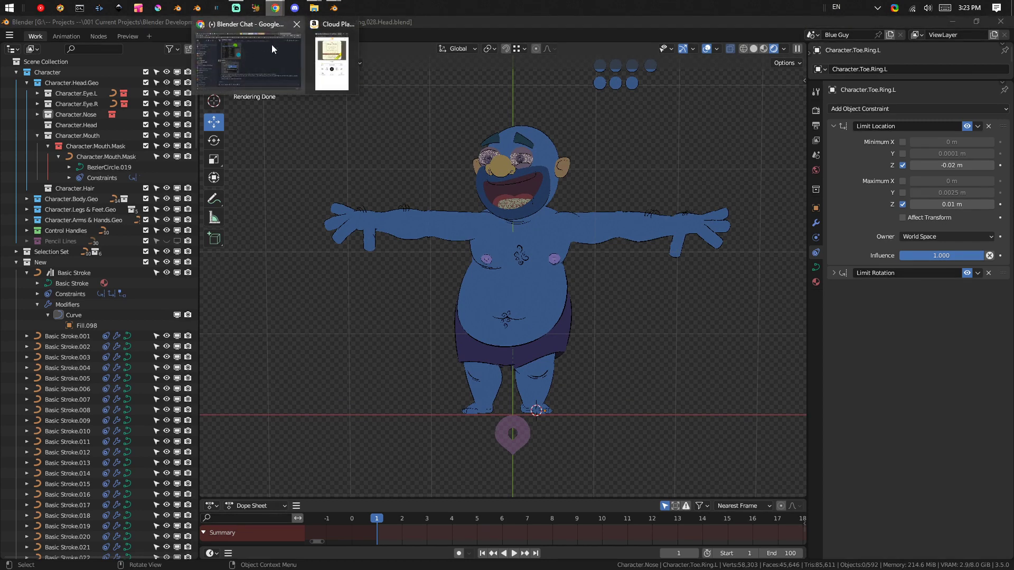
{"action": "left_click", "coordinate": [280, 67]}
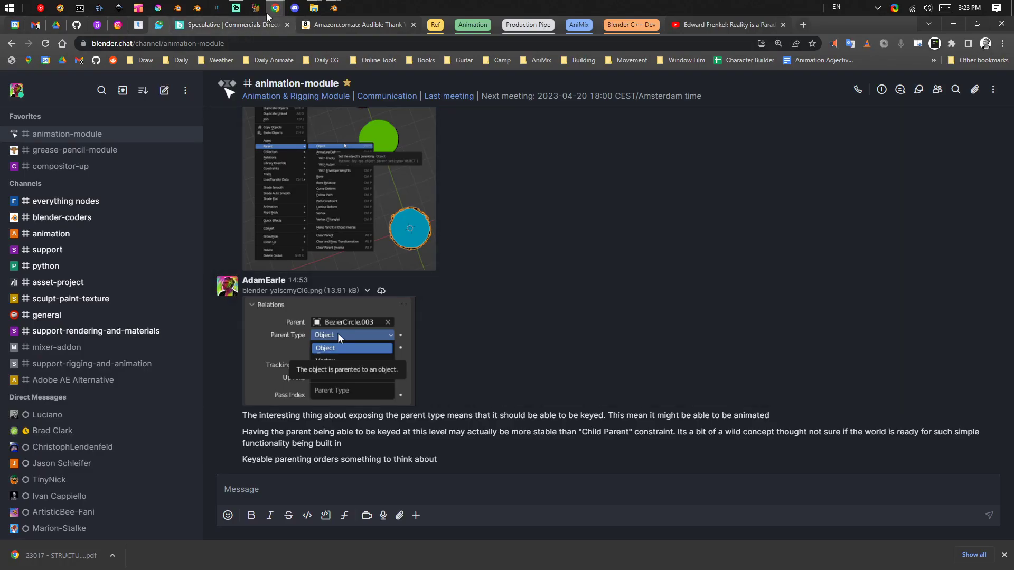
{"action": "mouse_move", "coordinate": [275, 12]}
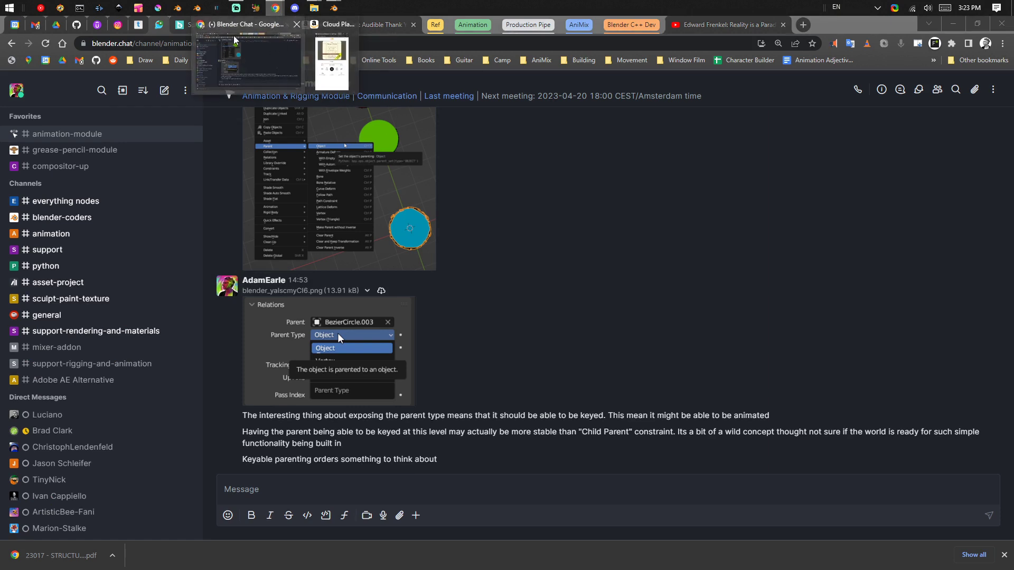